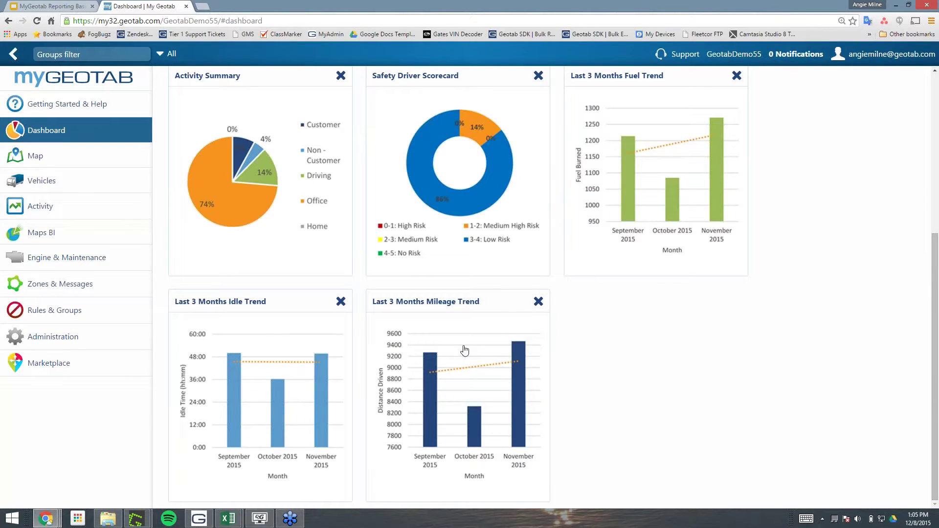
Open the Activity and Trips summary report from the trips history.
scroll(819, 297, "up", 5)
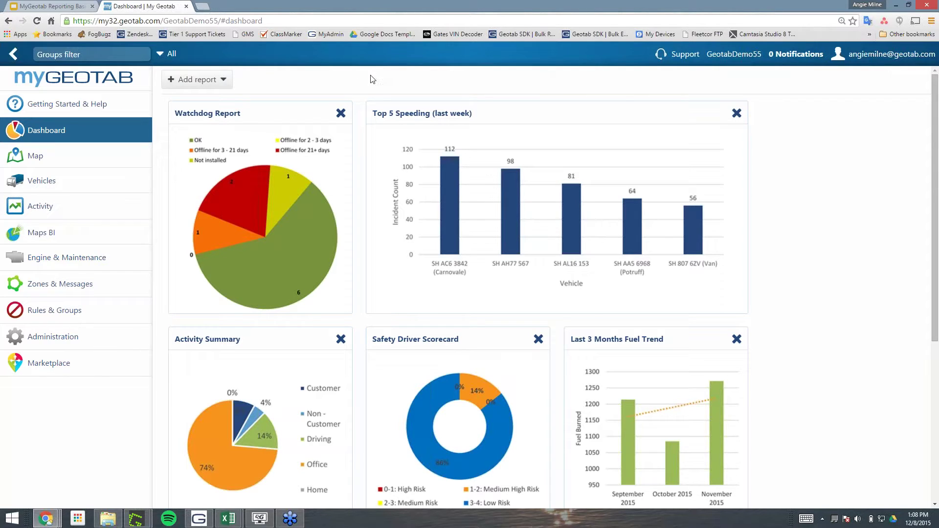
left_click(61, 155)
left_click(411, 80)
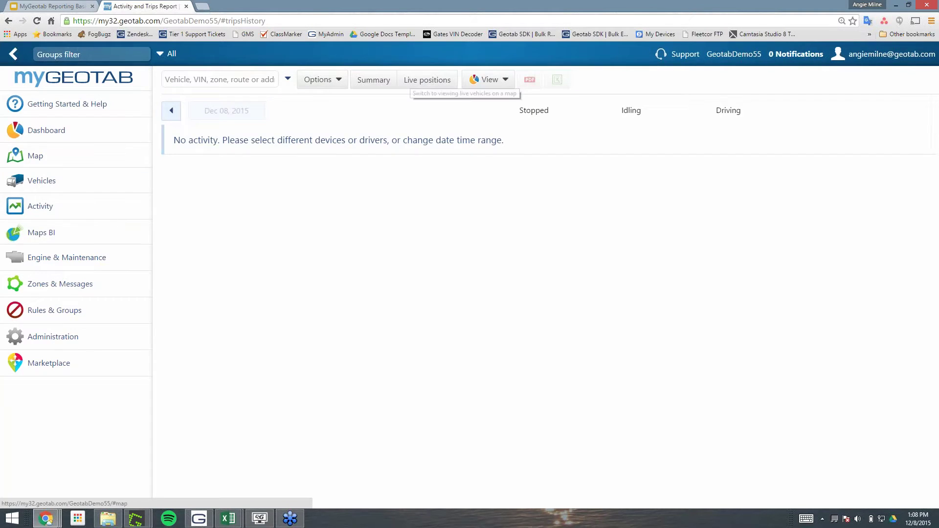
left_click(364, 85)
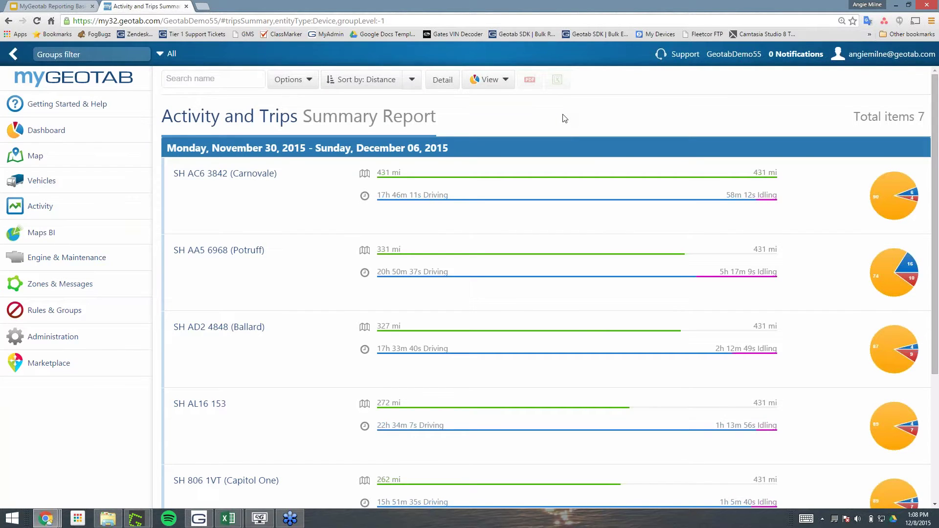
Run the summary report for the Last week date period with sub-periods off.
left_click(310, 82)
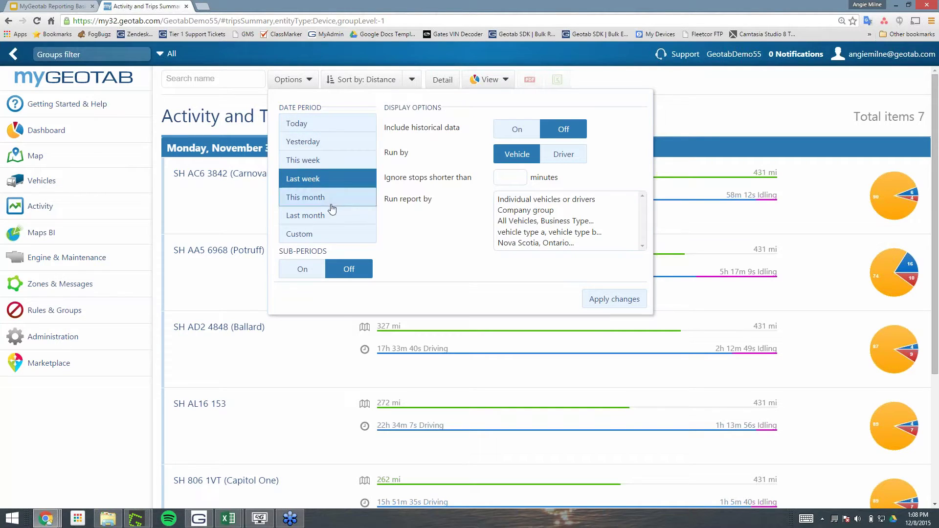
left_click(322, 236)
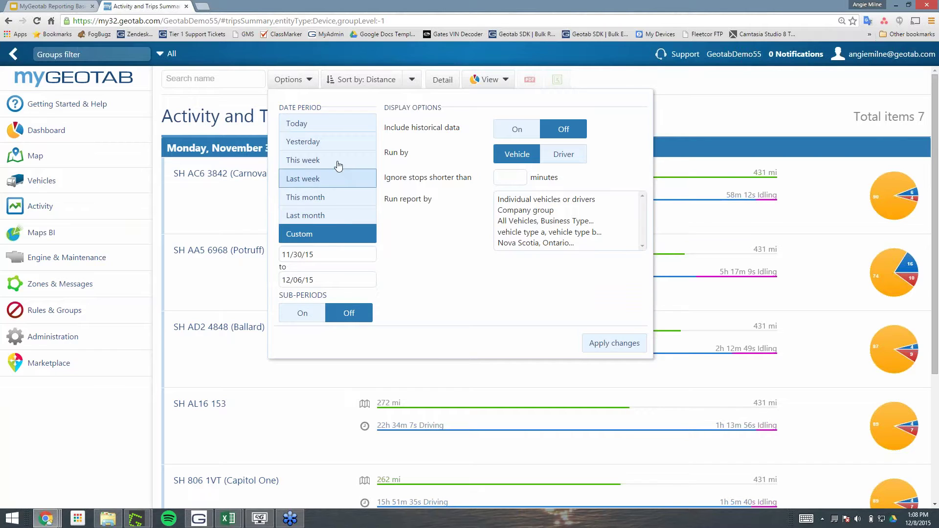
left_click(325, 180)
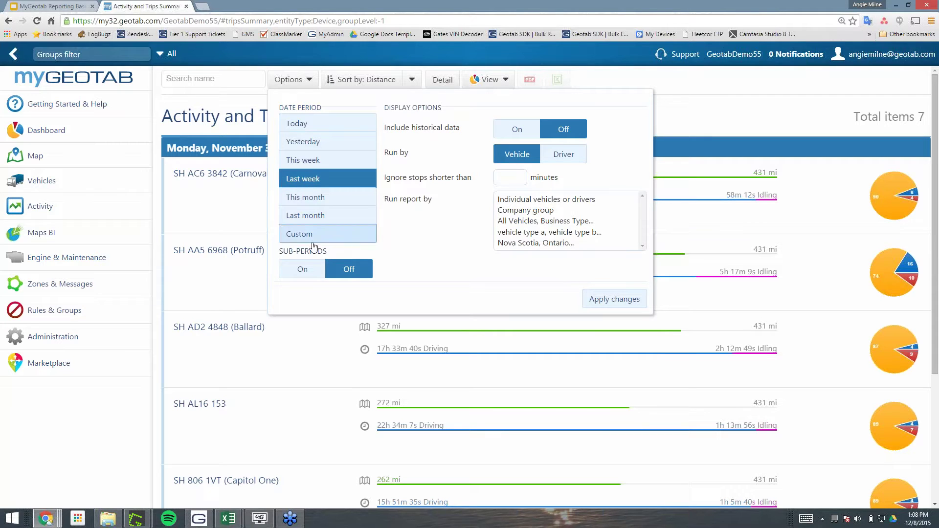
left_click(304, 268)
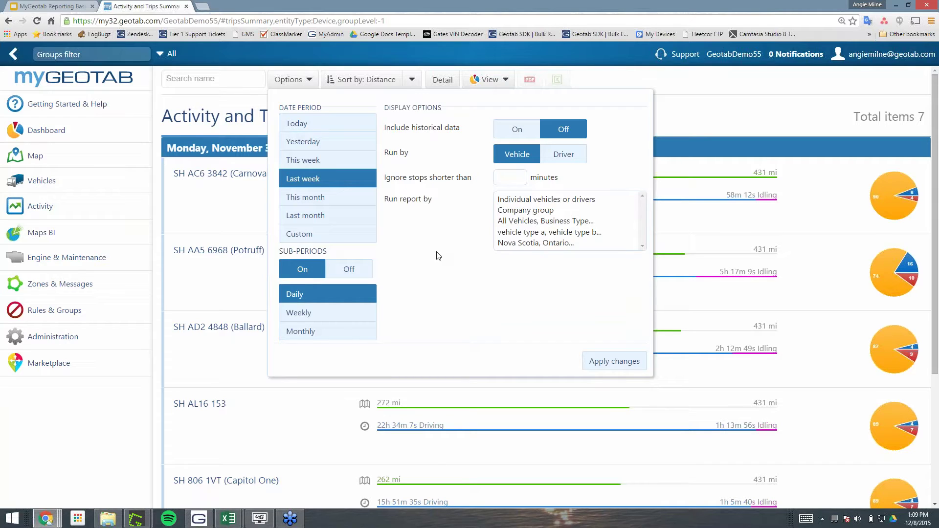
left_click(352, 267)
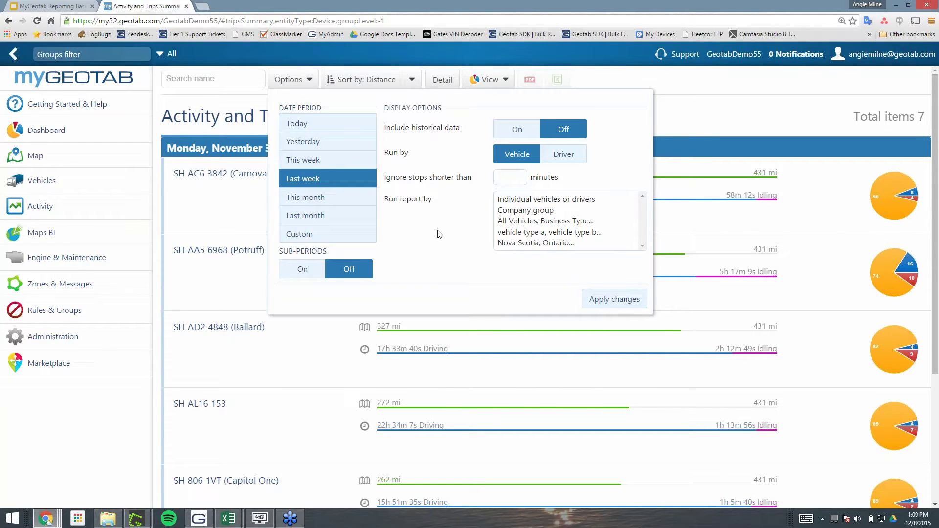
left_click(619, 301)
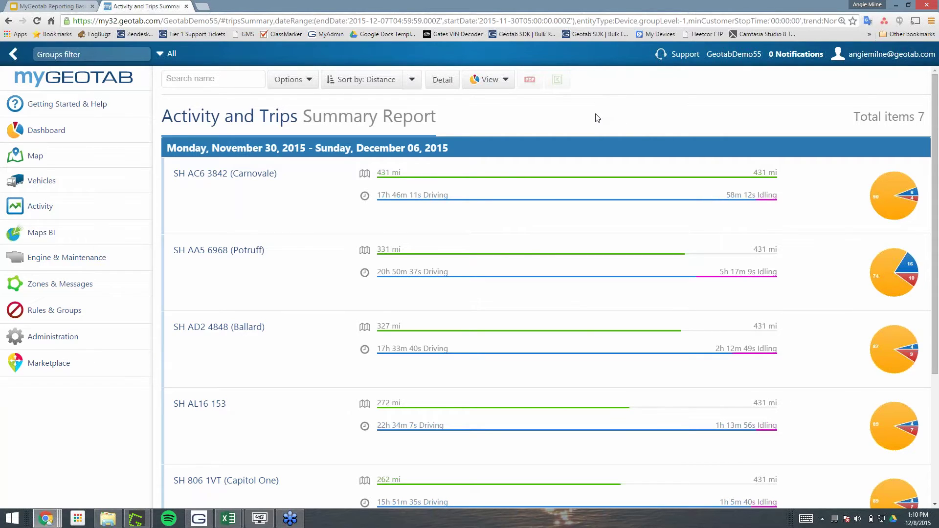
Switch the Activity and Trips summary report to the Advanced view.
left_click(507, 80)
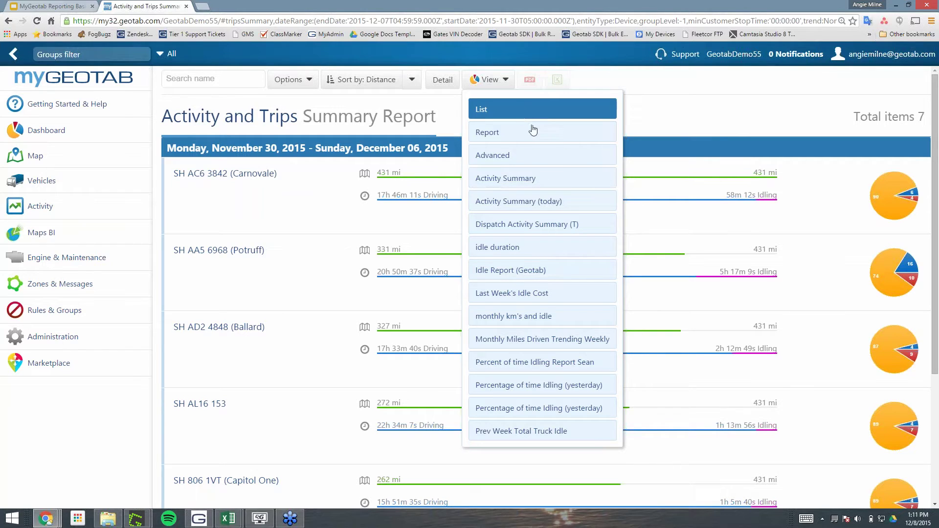
left_click(508, 157)
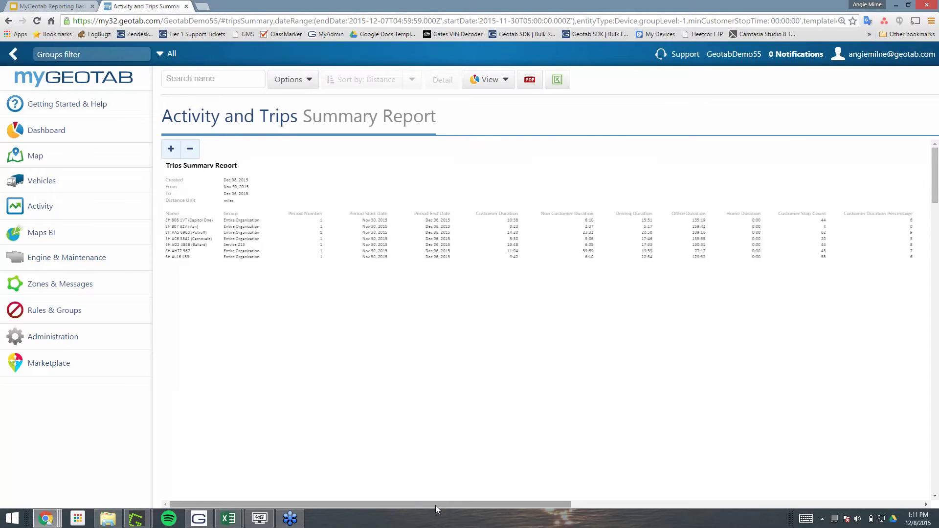
mouse_move(418, 503)
left_mouse_down()
mouse_move(799, 496)
mouse_move(401, 497)
left_mouse_up()
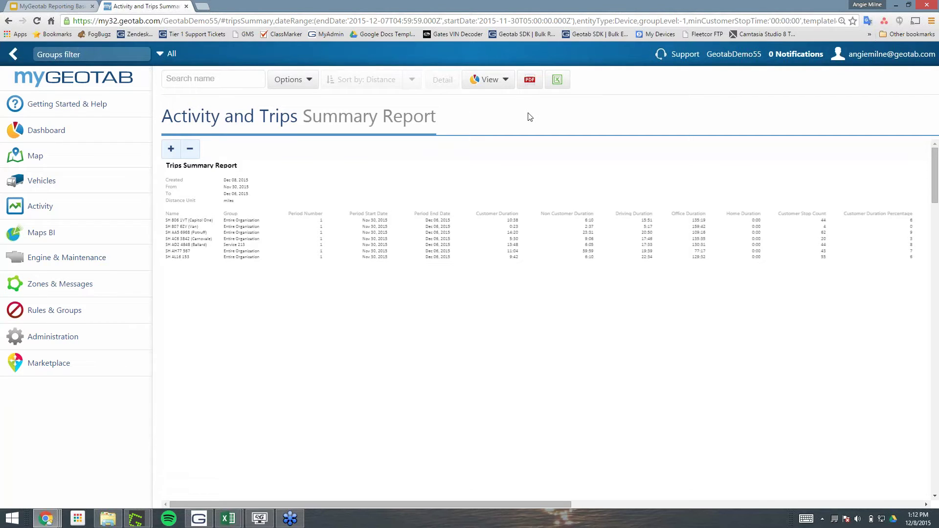
Export the advanced report to Excel as Top 5 Idling.xlsm in Custom Reports, replacing the existing file, and open it for editing.
left_click(558, 81)
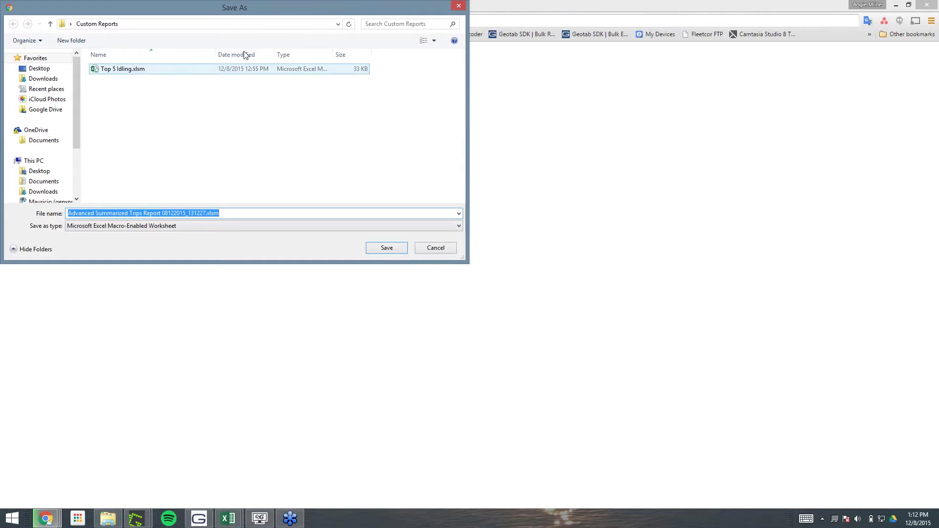
left_click_drag(230, 10, 272, 24)
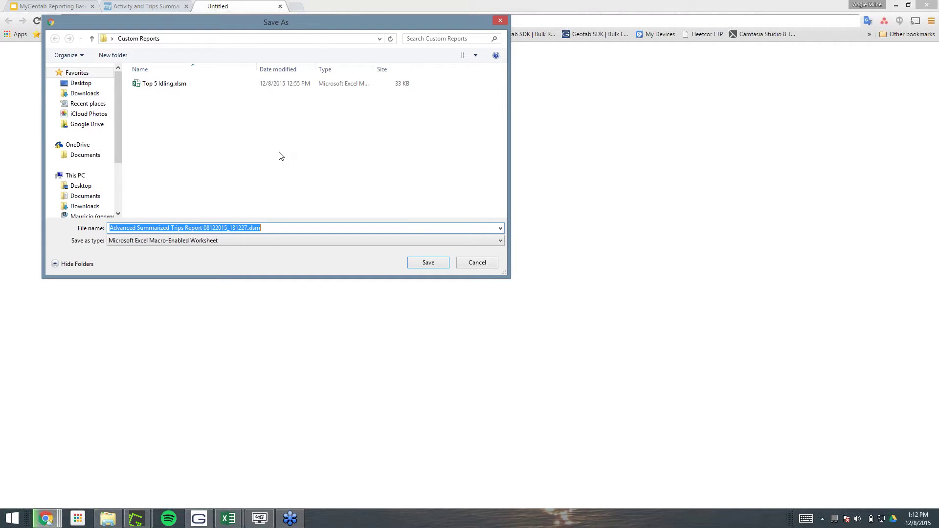
left_click(164, 83)
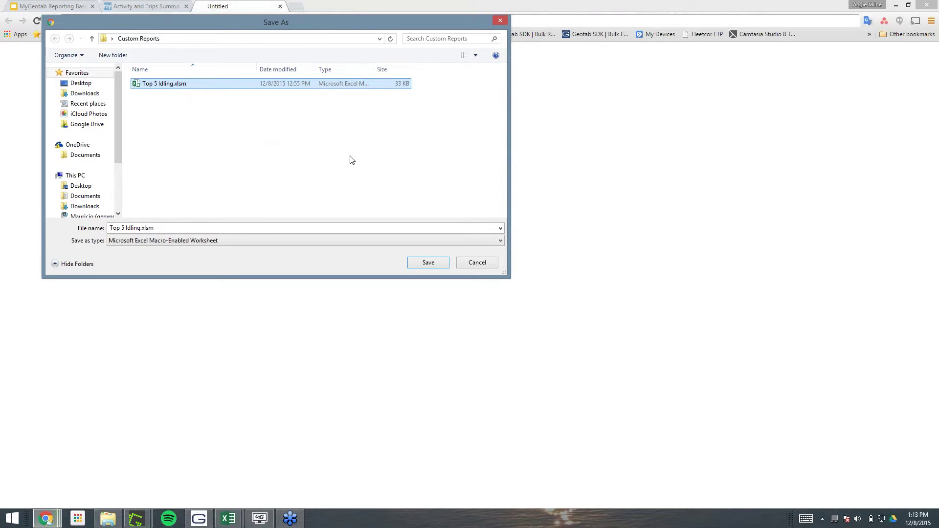
left_click(429, 263)
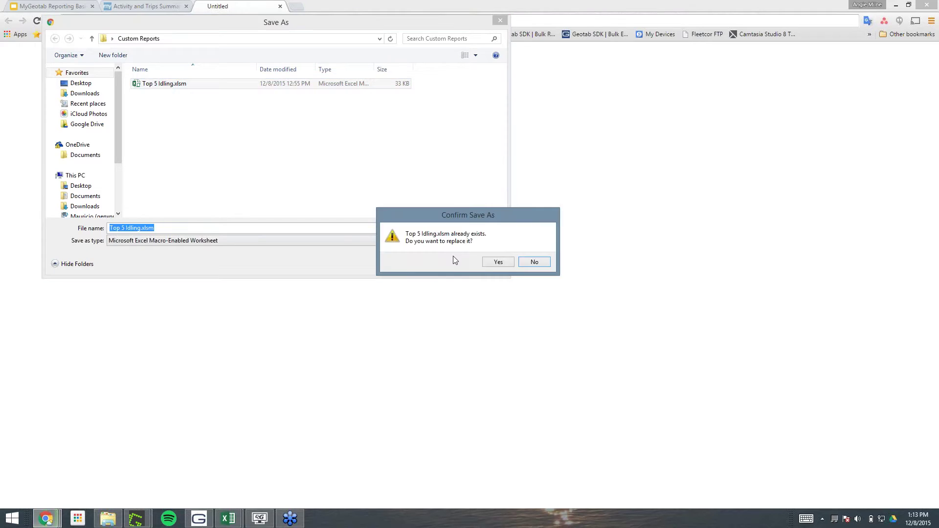
left_click(497, 262)
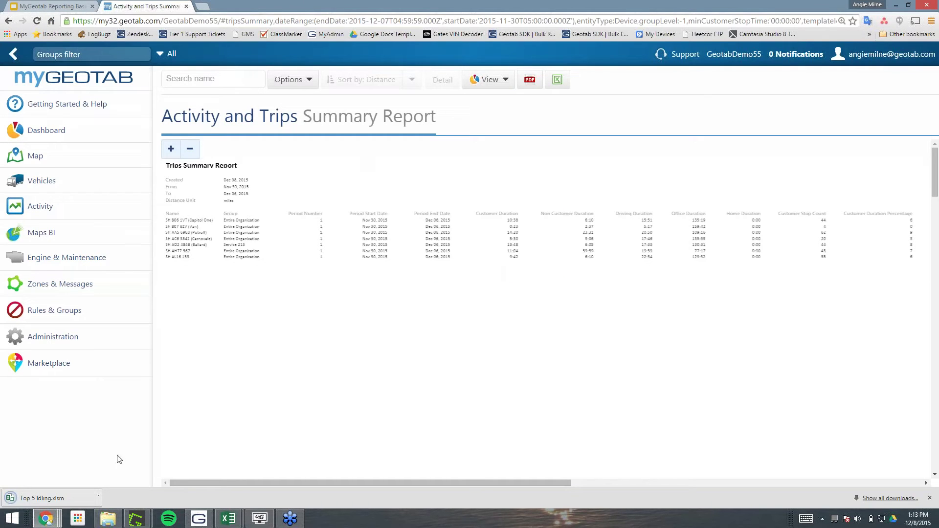
left_click(51, 500)
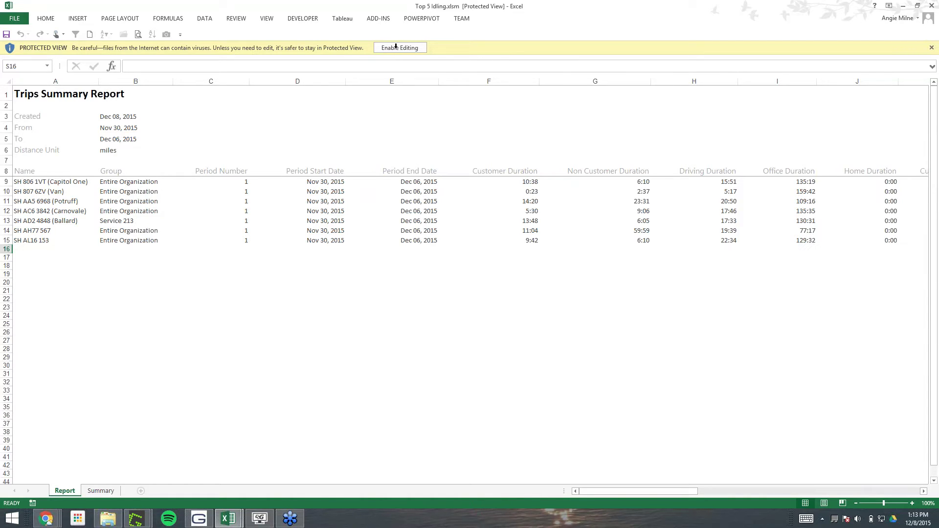
left_click(391, 48)
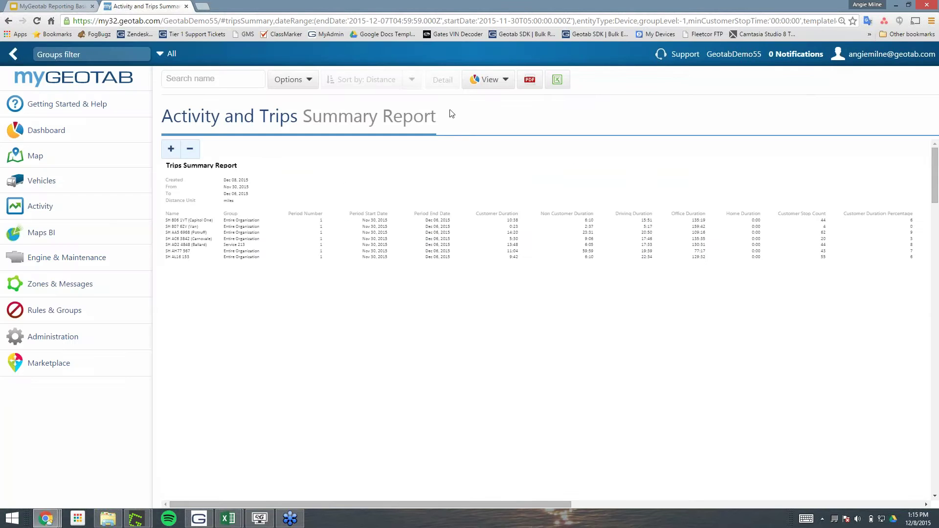
Check the custom date range settings of the summary report, including the start date calendar, without applying anything.
left_click(312, 81)
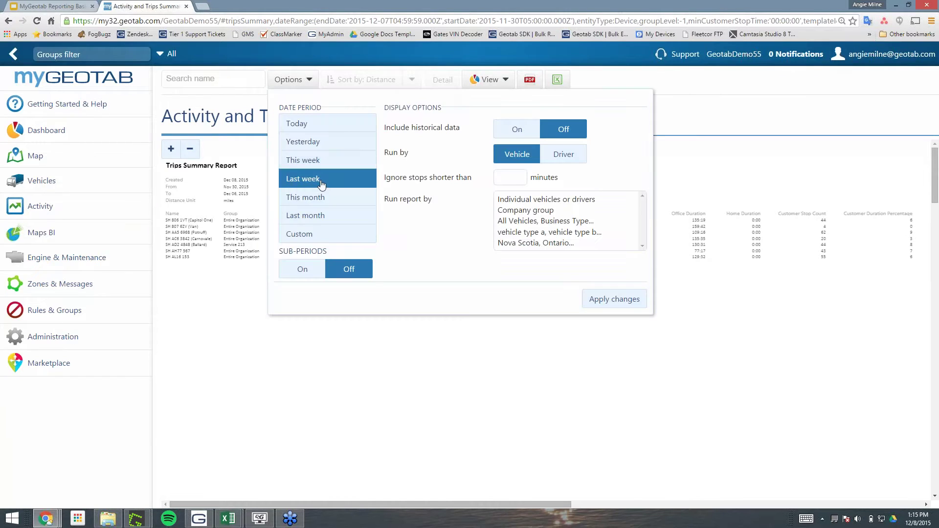
left_click(329, 234)
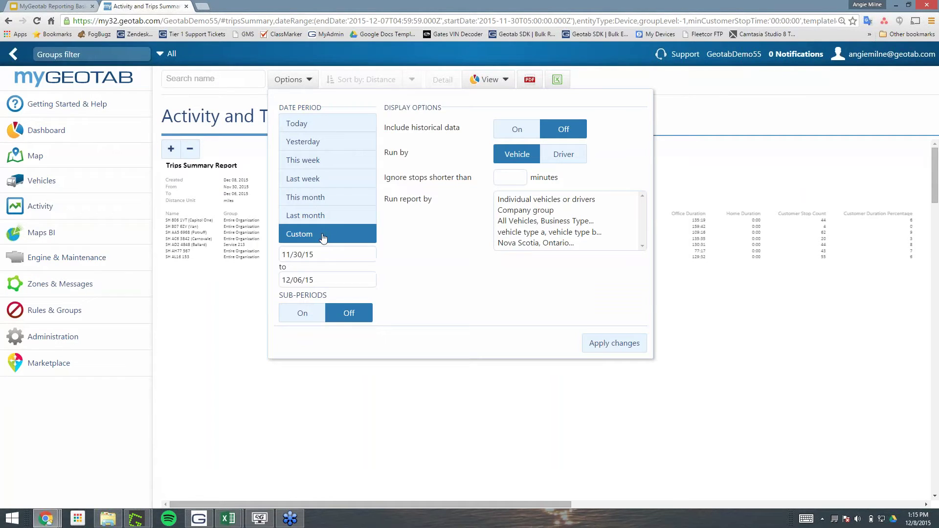
left_click(326, 255)
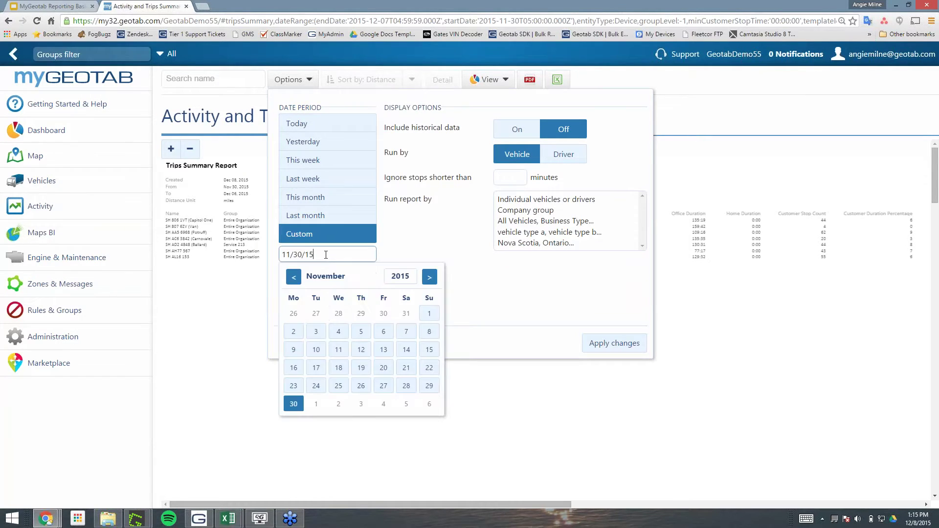
left_click(416, 233)
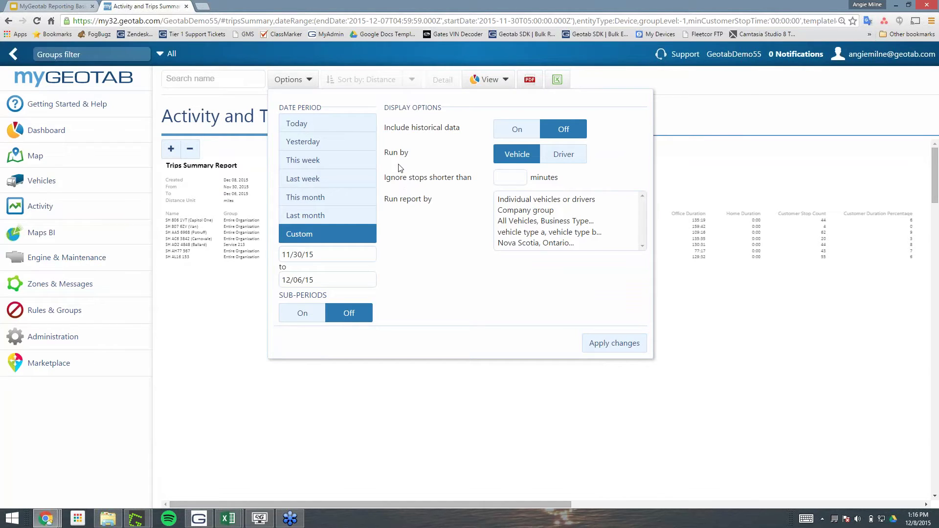
left_click(274, 63)
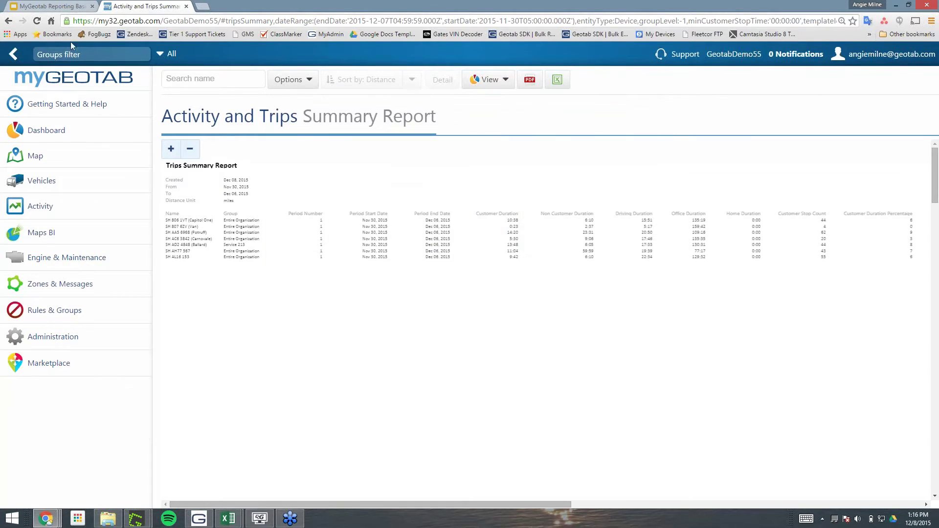
Return to the trips history report and check its custom start date and time settings without applying anything.
left_click(9, 22)
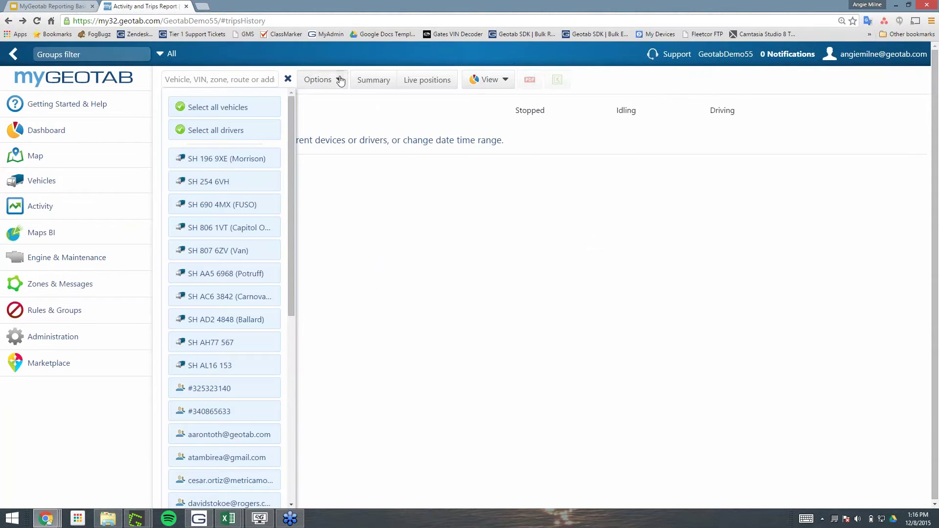
left_click(341, 79)
left_click(363, 239)
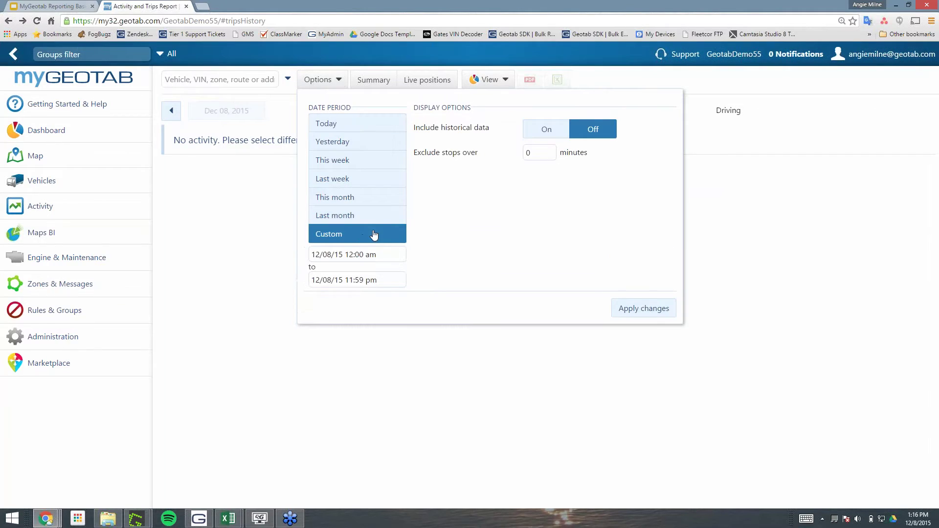
left_click(359, 254)
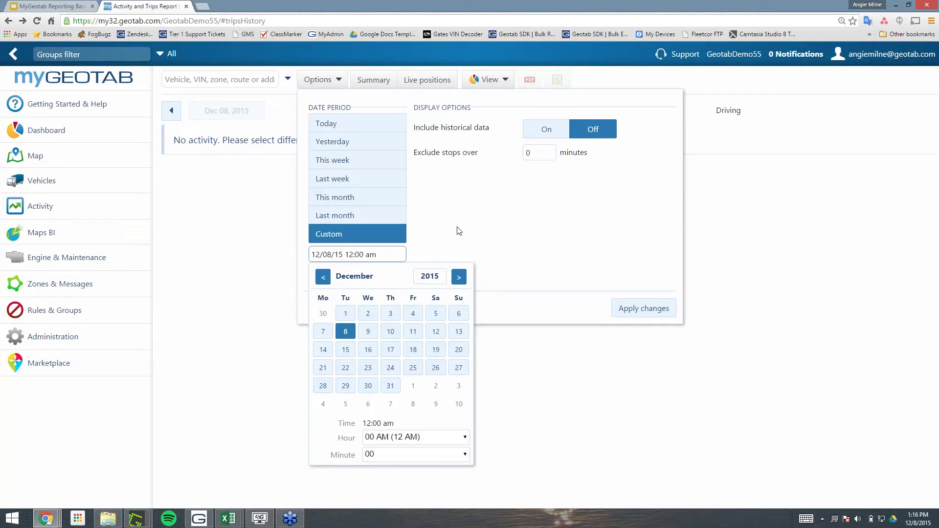
left_click(603, 81)
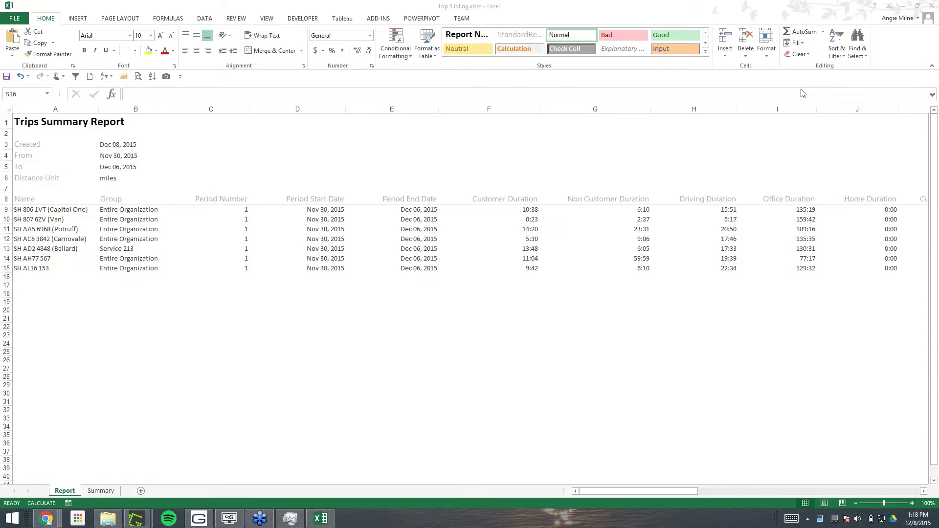
Unhide the Data sheet in the Top 5 Idling workbook in Excel.
left_click(484, 157)
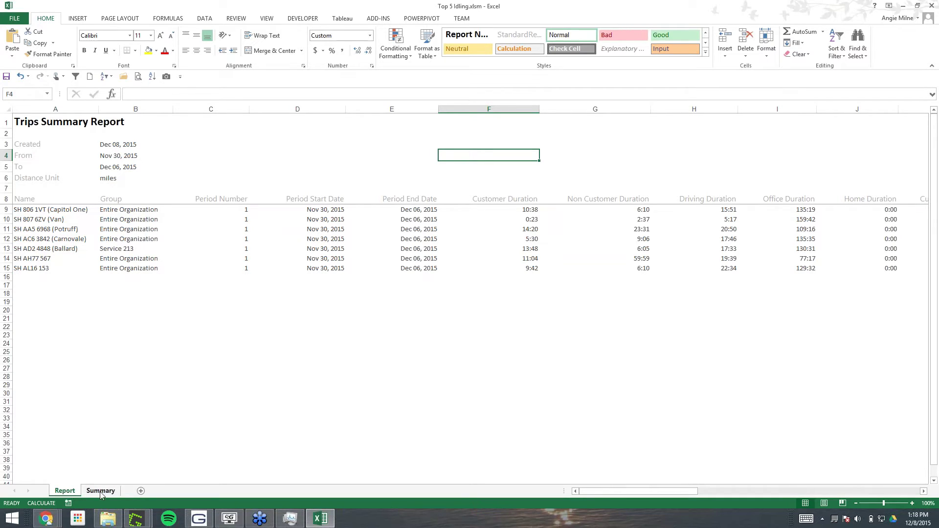
right_click(65, 492)
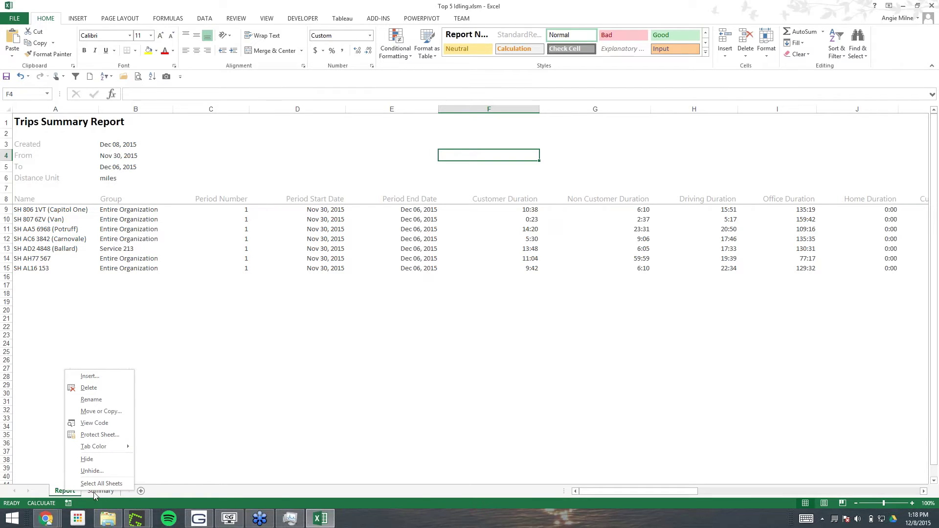
left_click(90, 475)
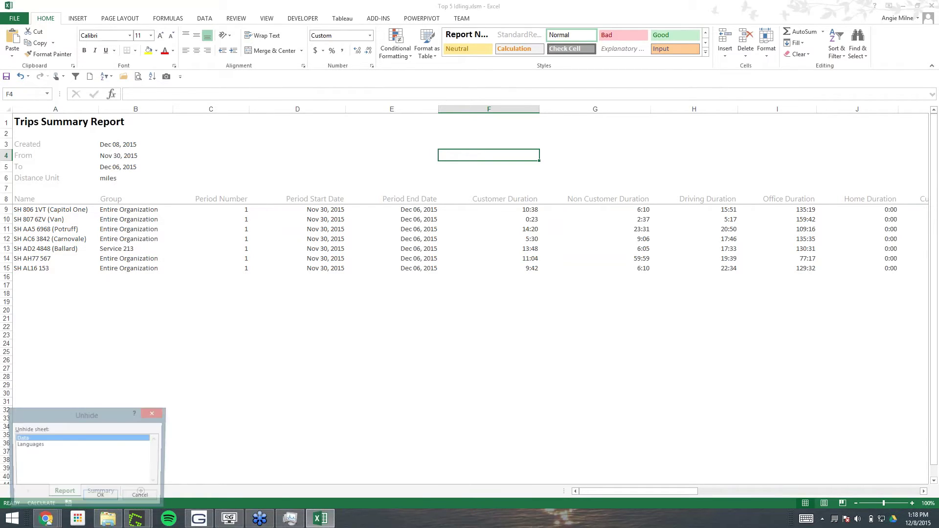
left_click_drag(67, 415, 182, 329)
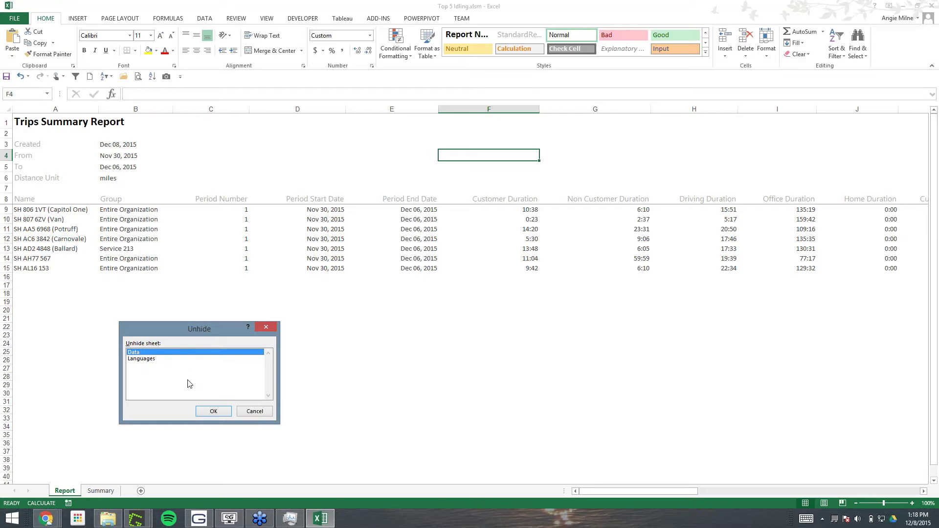
left_click(215, 412)
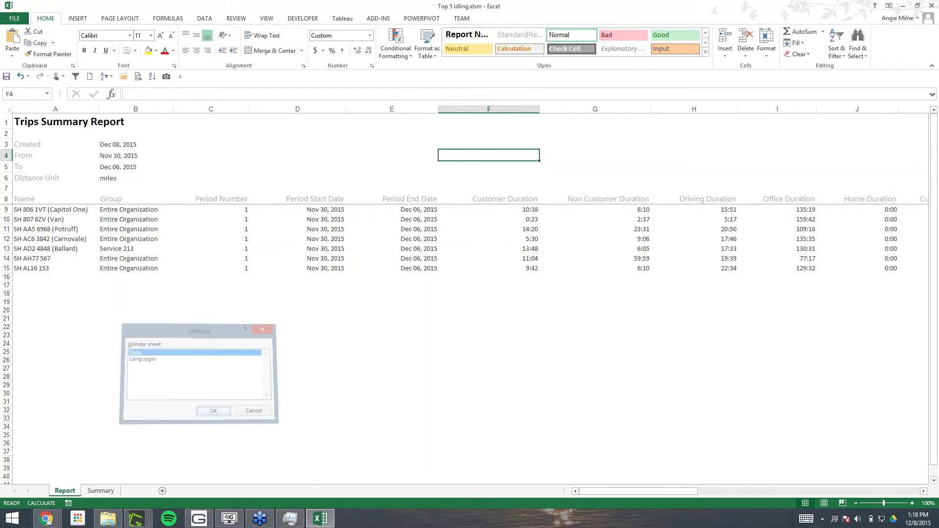
left_click(585, 491)
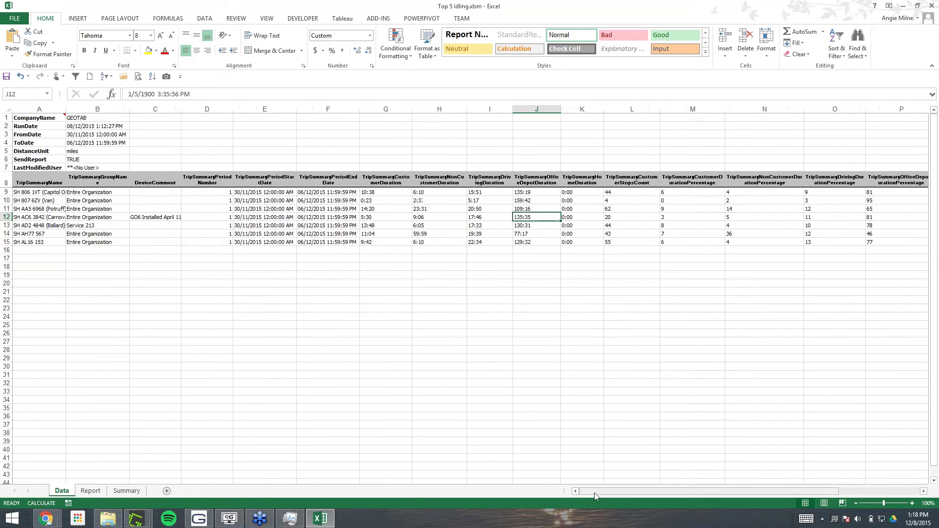
left_click(350, 138)
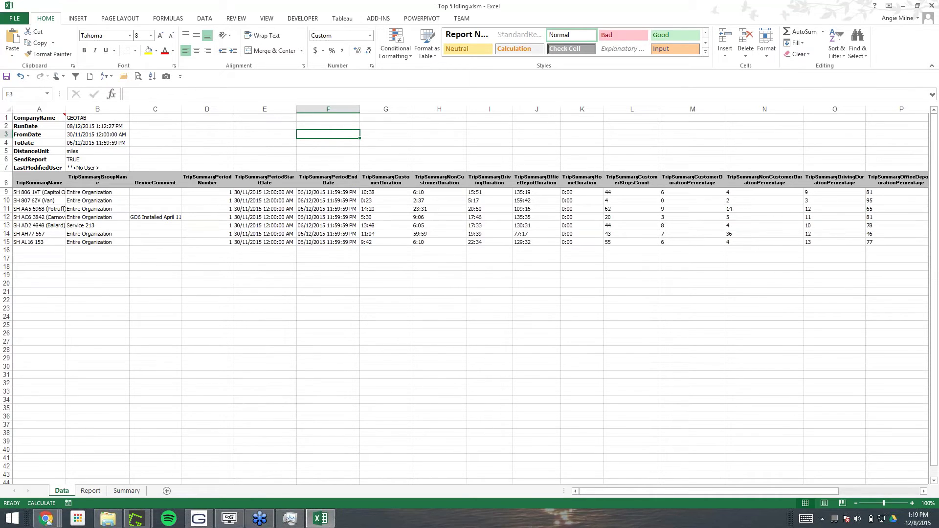
Examine the company details, field headers and raw trip records on the Data sheet.
left_click(912, 504)
left_click(913, 504)
left_click(913, 504)
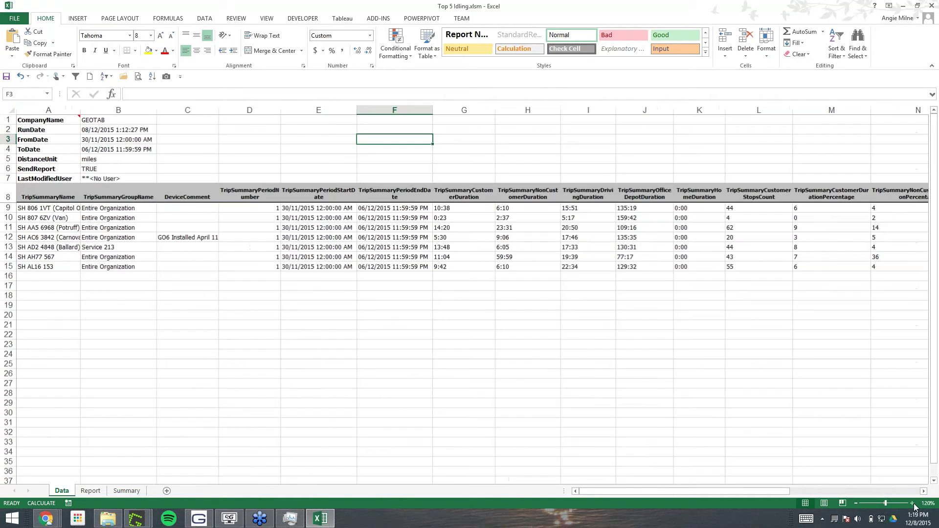
left_click(913, 504)
left_click(913, 503)
left_click(912, 504)
left_click(383, 220)
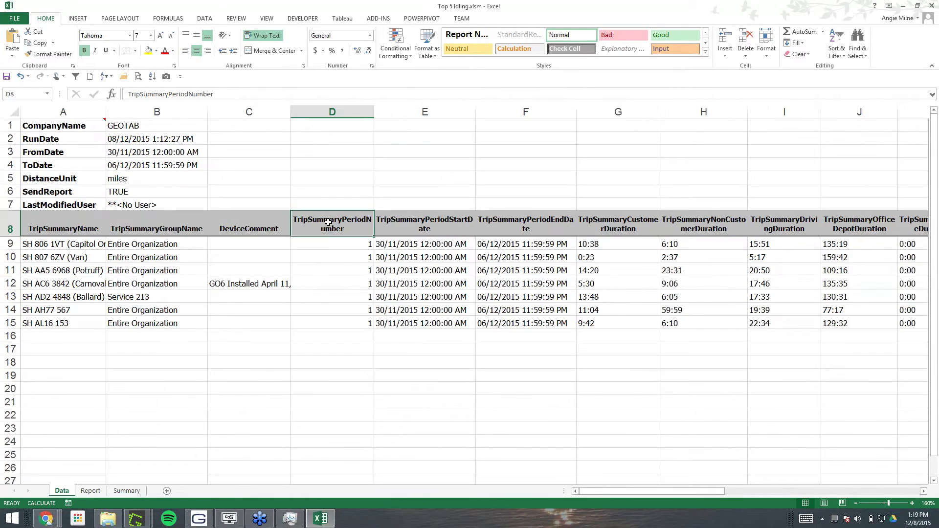
left_click(633, 227)
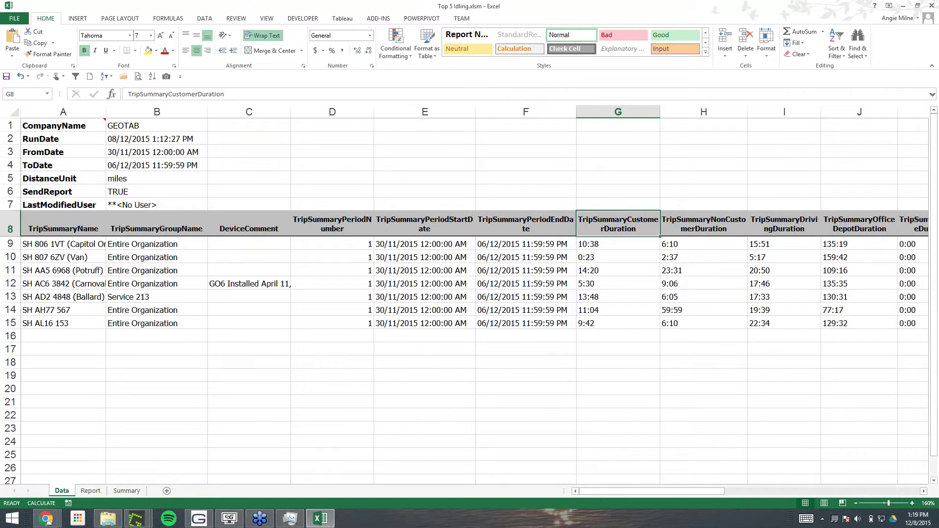
mouse_move(594, 492)
left_mouse_down()
mouse_move(817, 483)
mouse_move(582, 492)
left_mouse_up()
Go to the Report sheet and inspect the formula behind the first vehicle's Group value in B9.
left_click(90, 491)
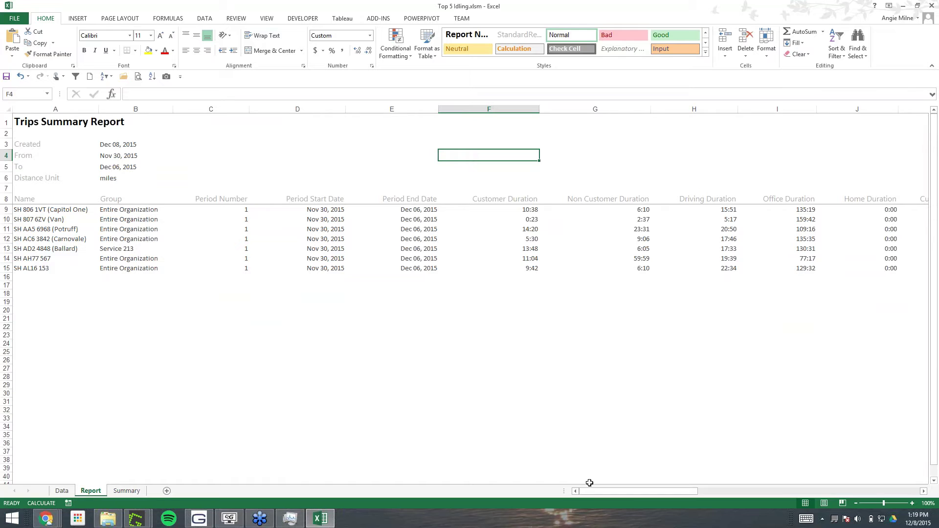
left_click_drag(591, 490, 611, 491)
left_click(114, 211)
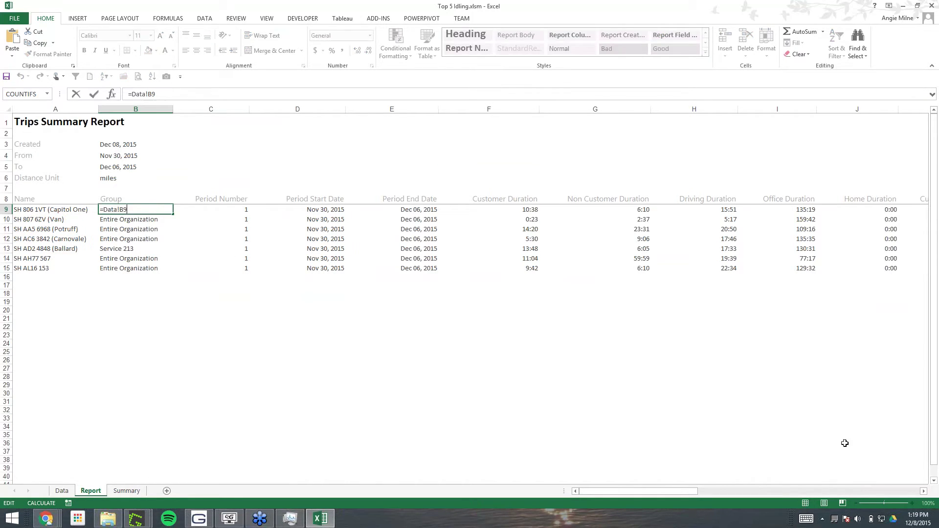
left_click(912, 503)
left_click(912, 503)
left_click(912, 503)
left_click(912, 503)
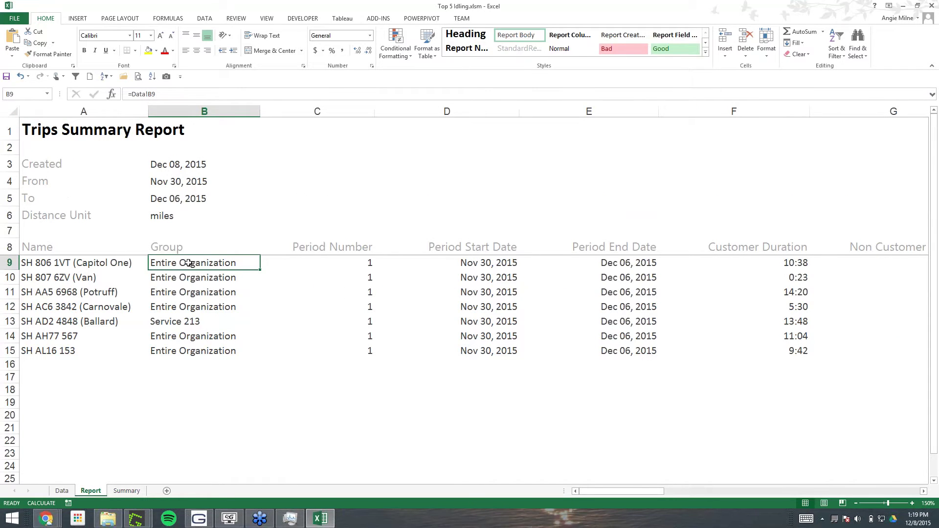
double_click(216, 263)
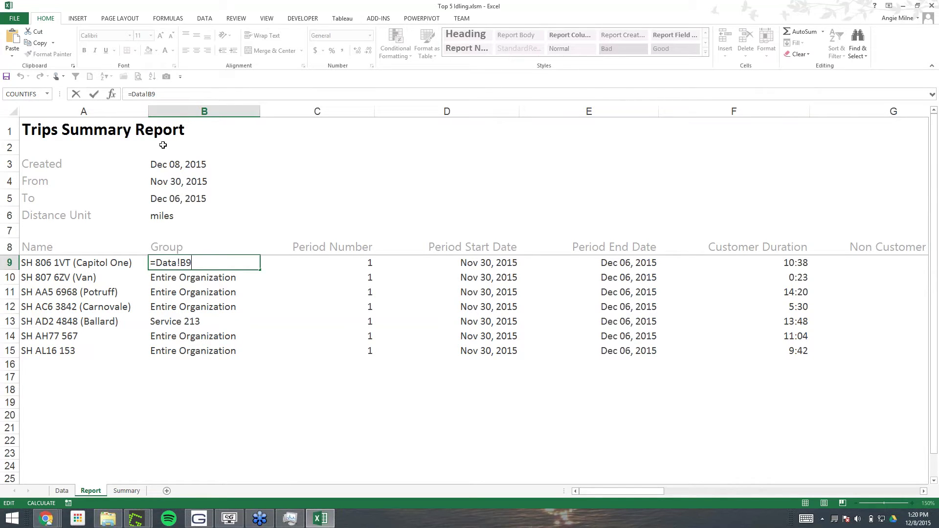
key("Escape")
Inspect the Period Number, Period Start Date and Period End Date formulas in cells C9, D9 and E9 of the Report sheet.
left_click(364, 263)
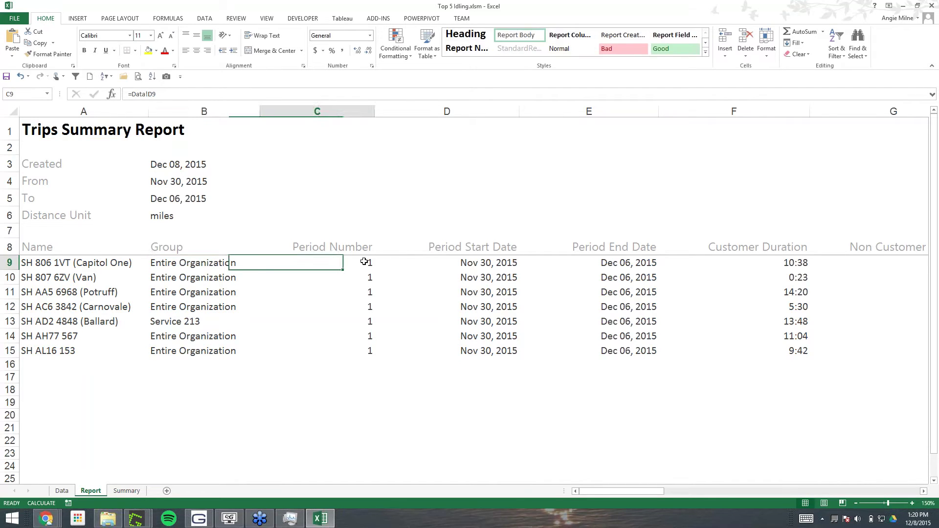
double_click(468, 264)
key("Escape")
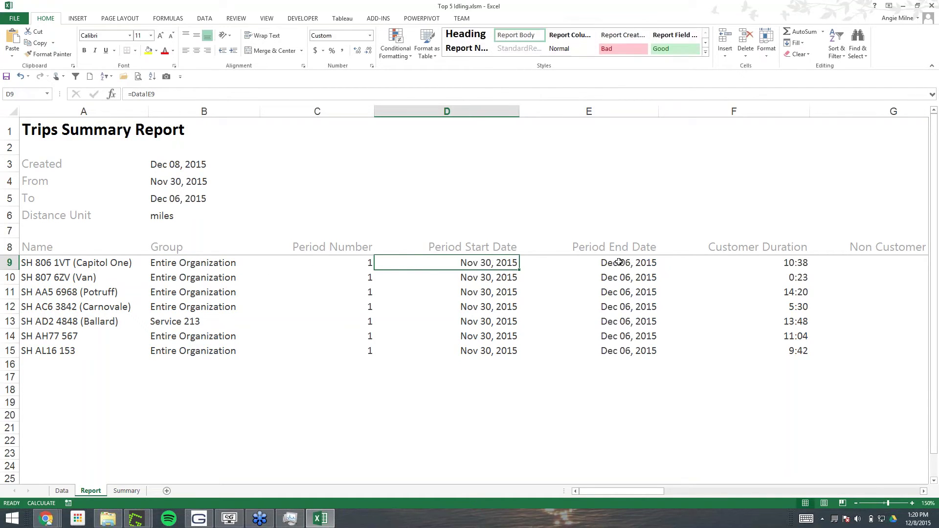
double_click(615, 260)
key("Escape")
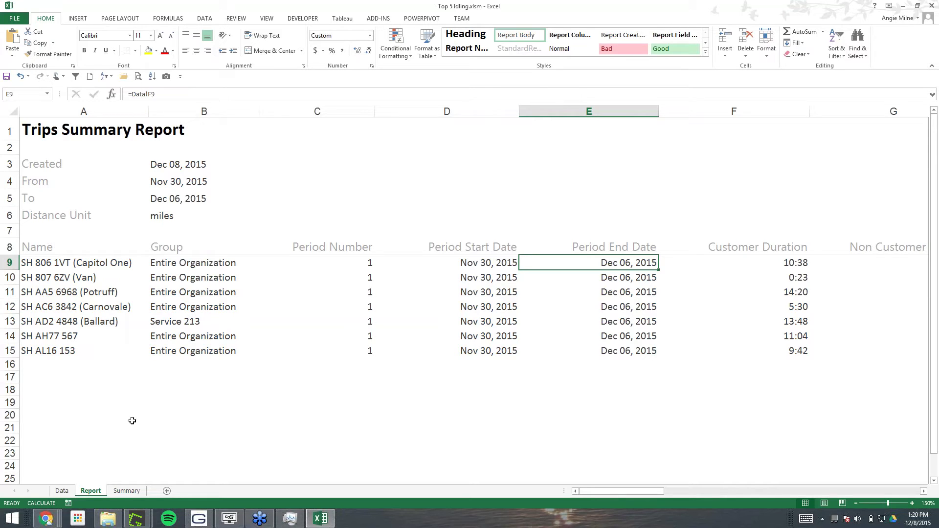
Compare the Data sheet's period columns with the Period Start Date formula in D9 of the Report sheet.
left_click(62, 491)
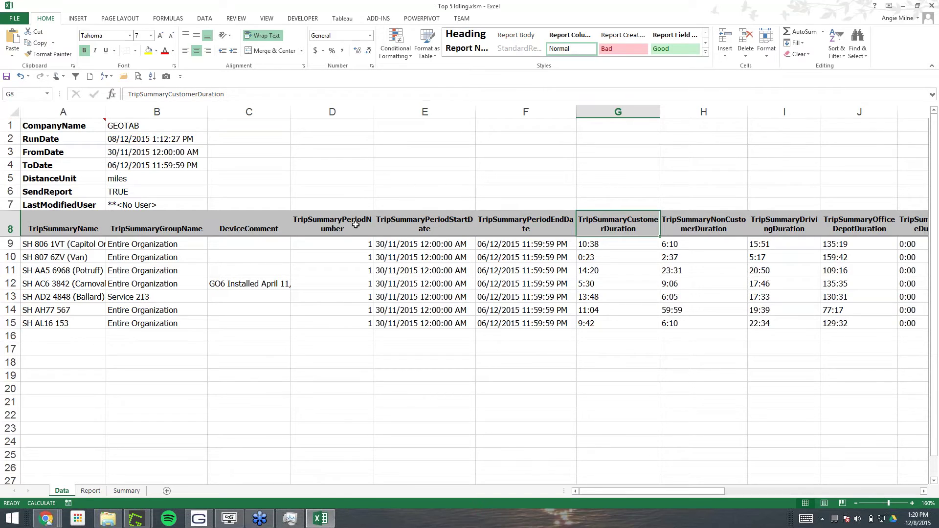
left_click(91, 491)
left_click(493, 263)
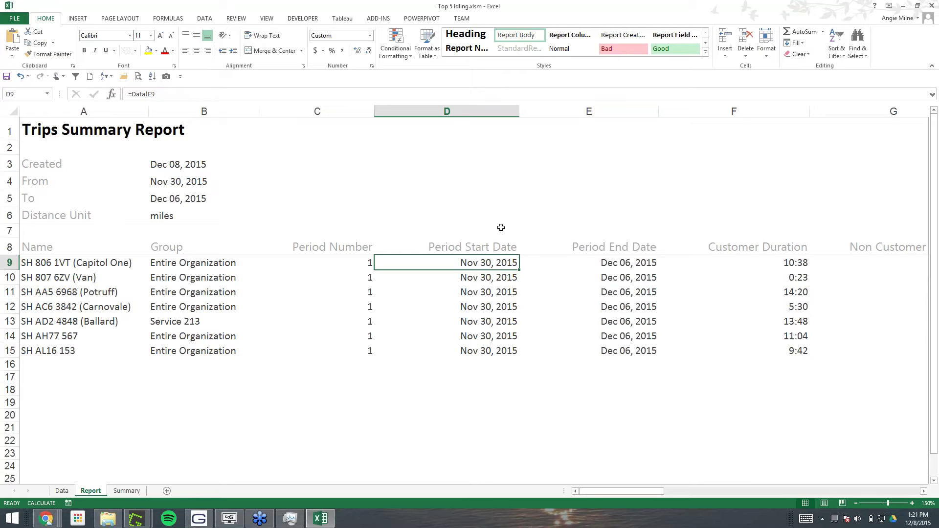
Switch to MyGeotab, open the advanced view of the Activity and Trips Summary Report and look through its table.
left_click(903, 9)
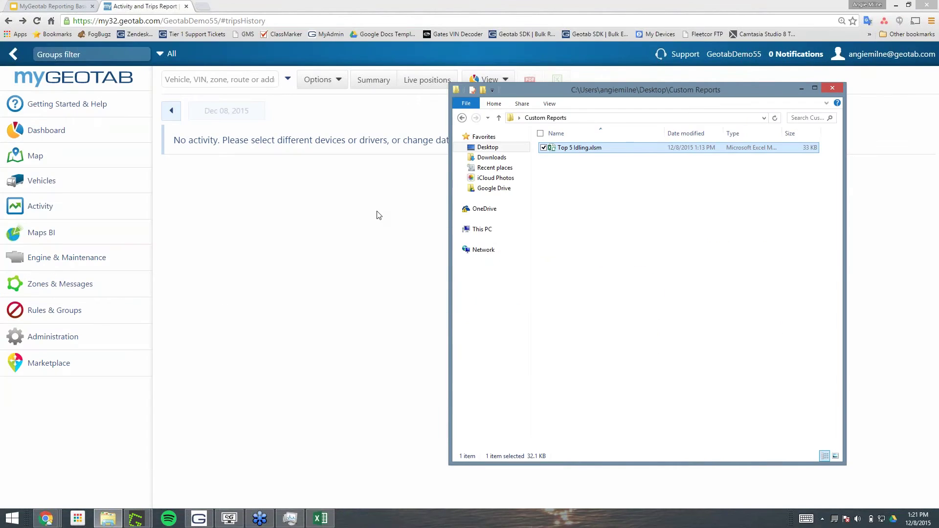
left_click(377, 215)
left_click(375, 81)
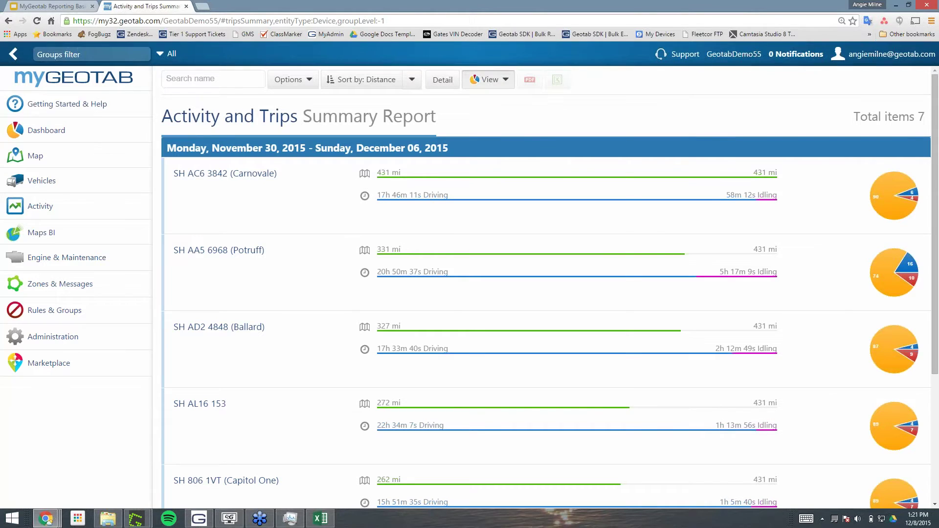
left_click(491, 80)
left_click(518, 140)
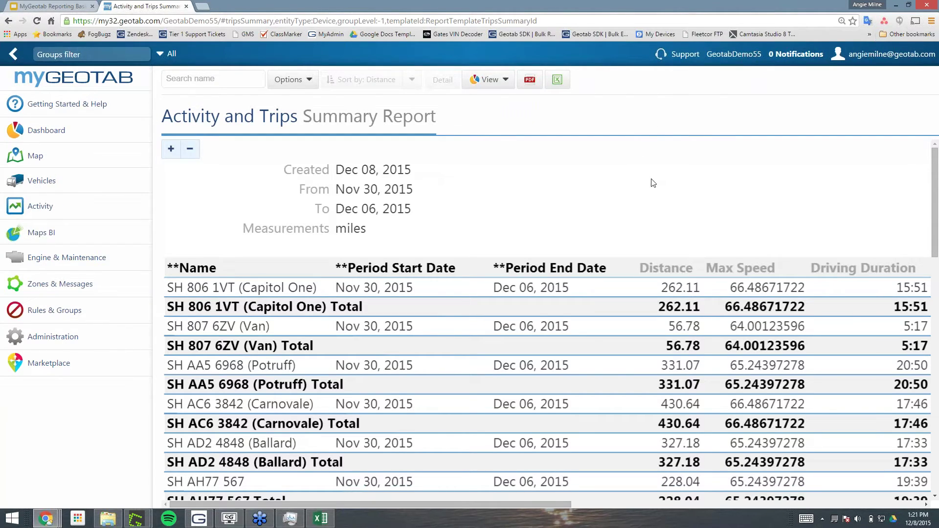
scroll(655, 183, "down", 8)
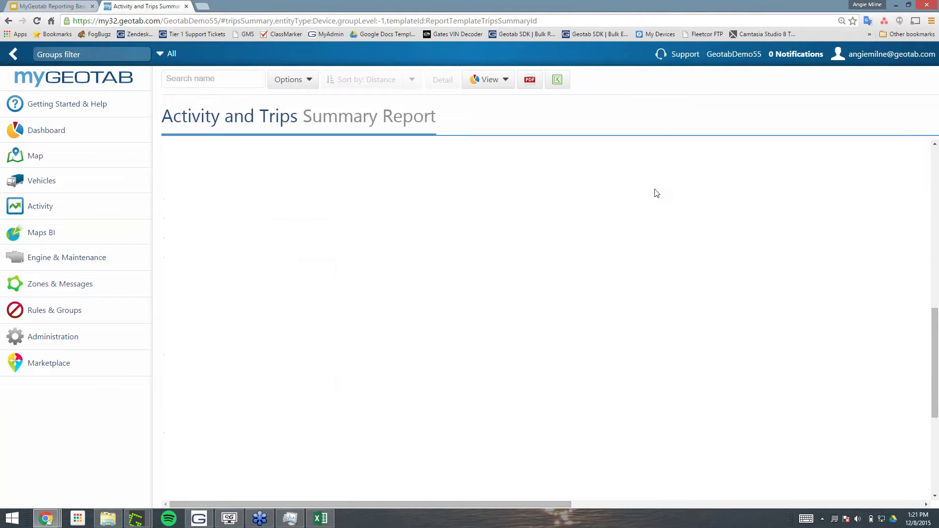
scroll(657, 195, "up", 10)
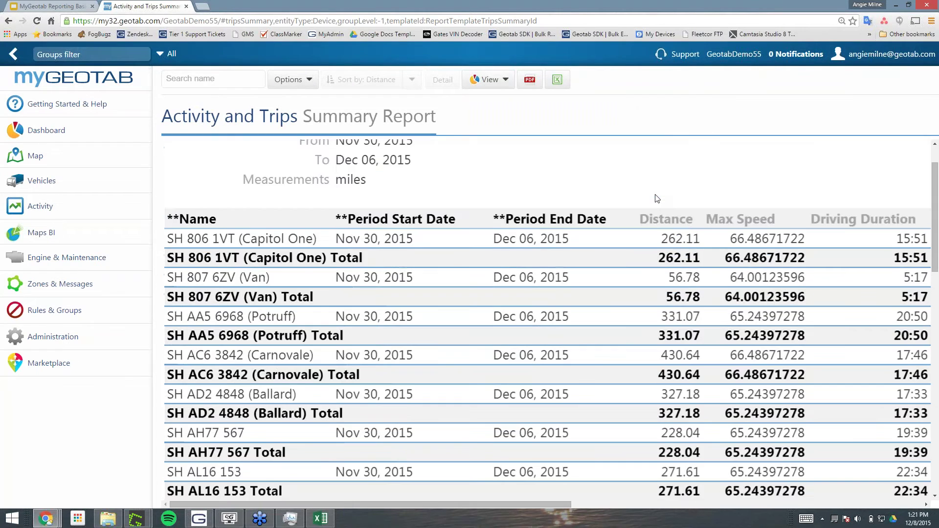
scroll(596, 215, "down", 1)
scroll(595, 216, "up", 1)
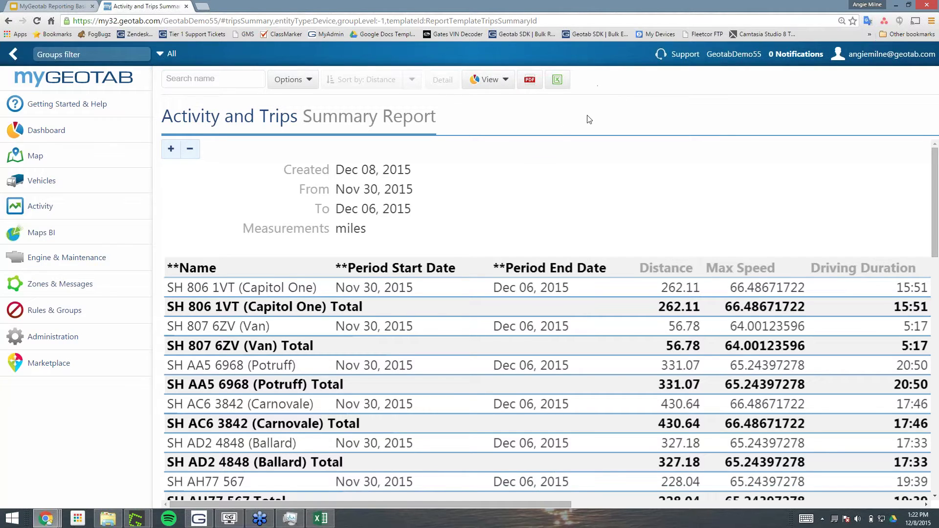
Switch back to the Report sheet of the Top 5 Idling workbook in Excel.
left_click(320, 518)
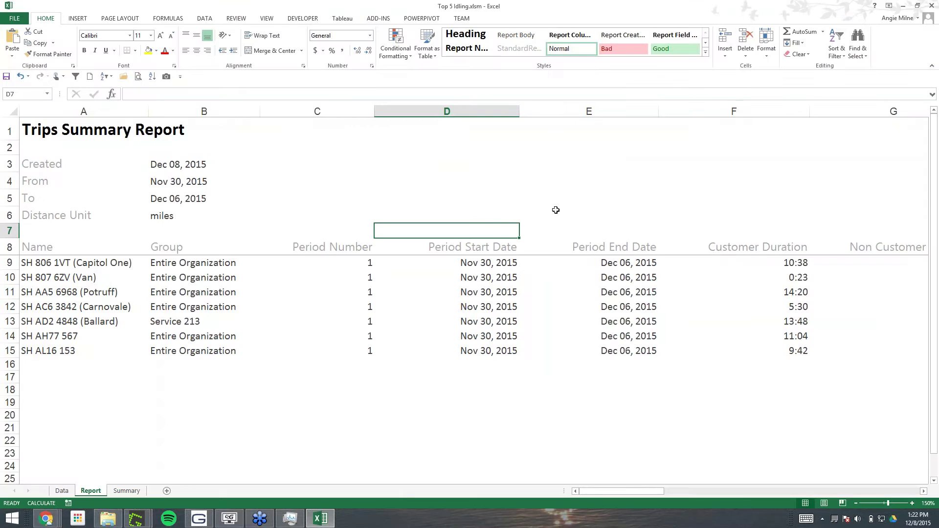
left_click(557, 210)
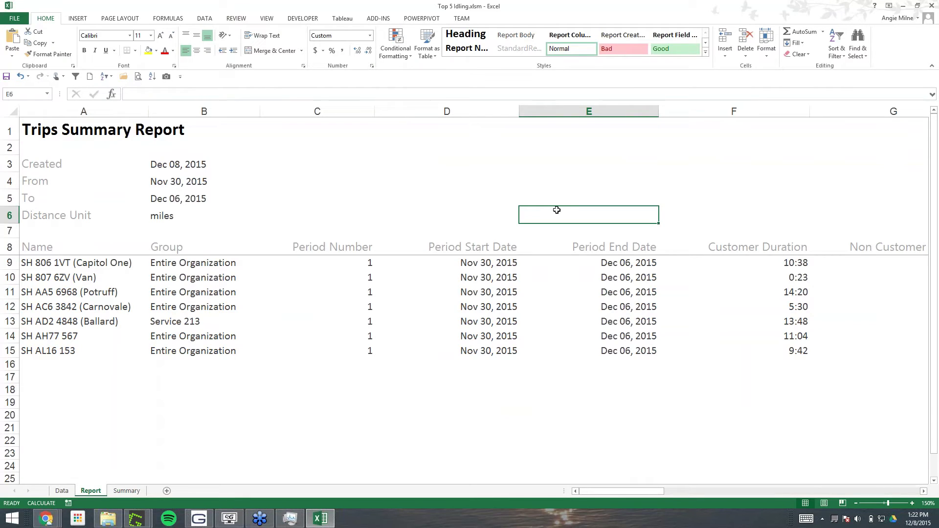
key("Up")
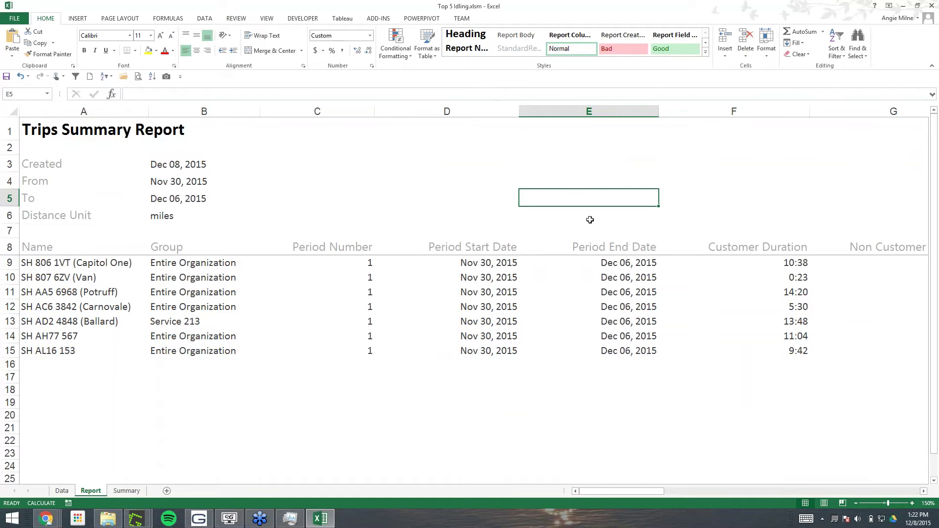
Widen the Name column on the Summary sheet until the full vehicle names fit.
left_click(125, 491)
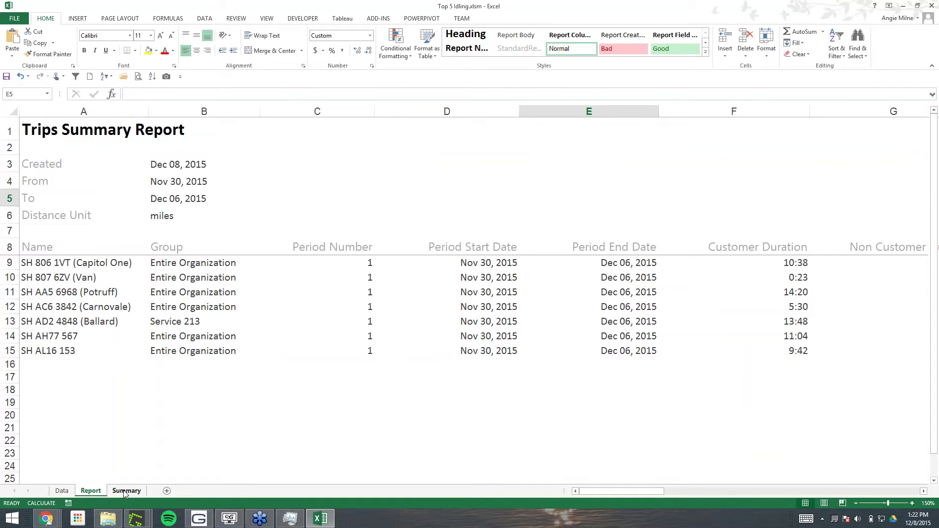
left_click(911, 503)
left_click(911, 503)
left_click(911, 503)
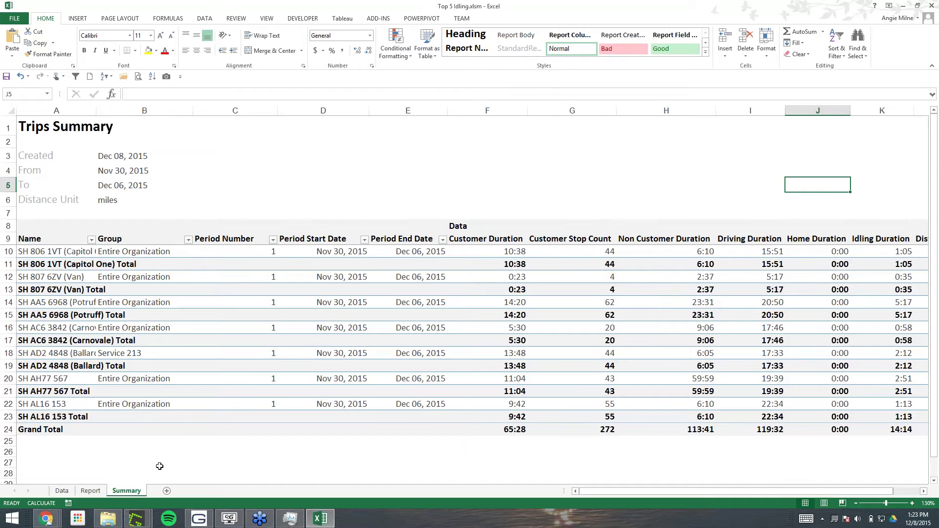
left_click_drag(97, 110, 125, 108)
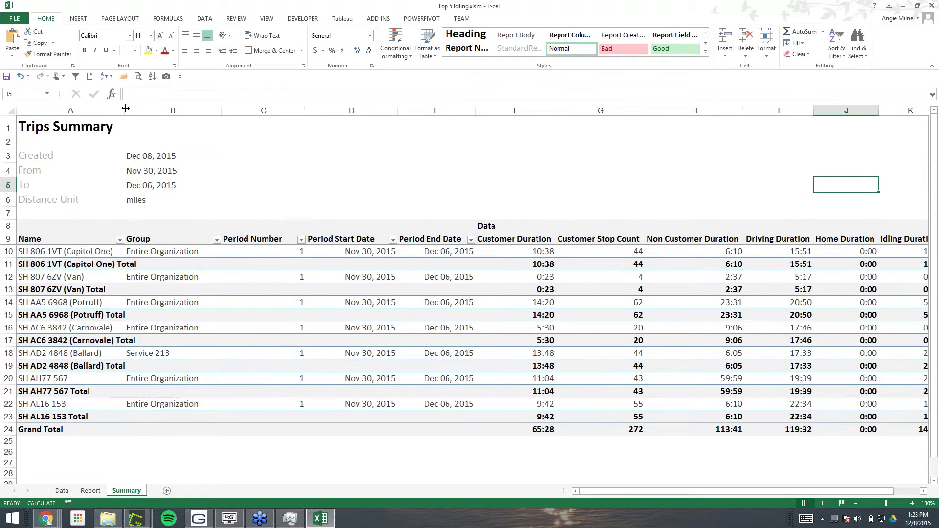
Examine the pivot table fields on the Summary sheet and compare them with the Report sheet's columns.
left_click(193, 253)
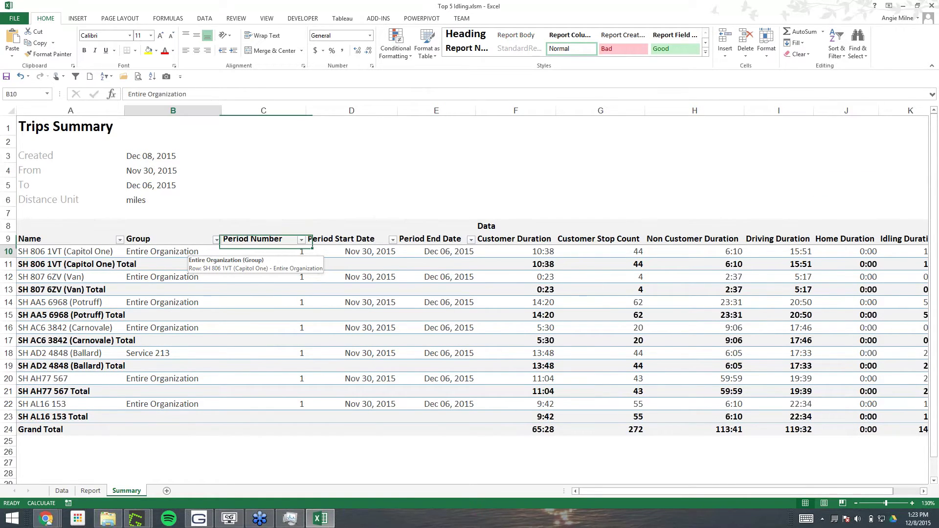
left_click(166, 278)
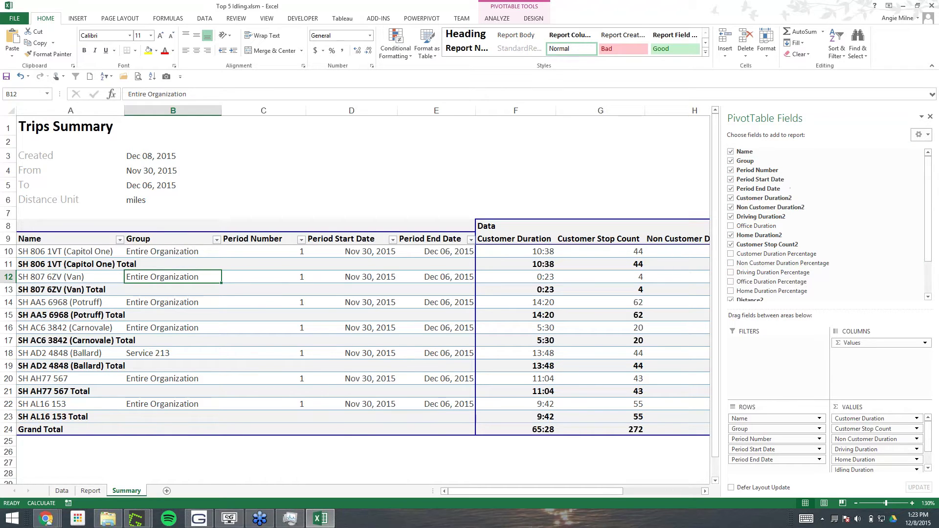
left_click(91, 490)
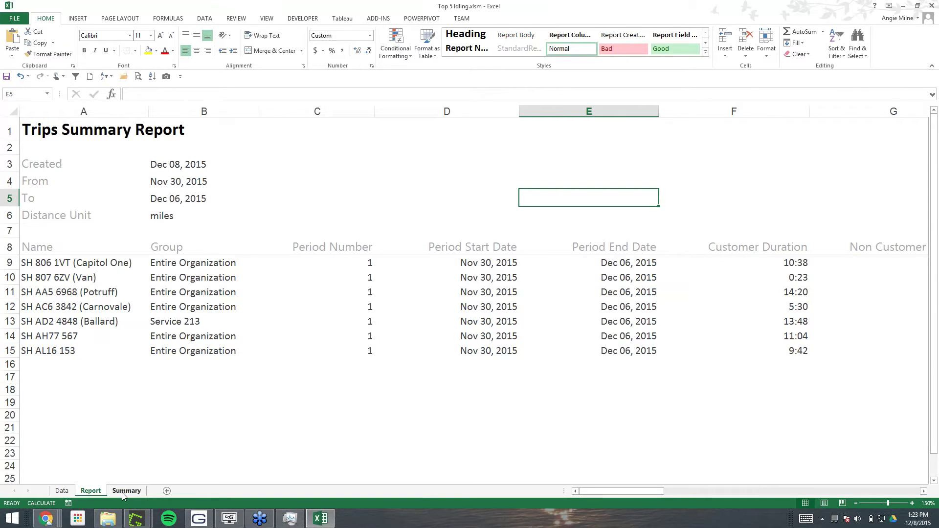
key("ctrl+Page_Down")
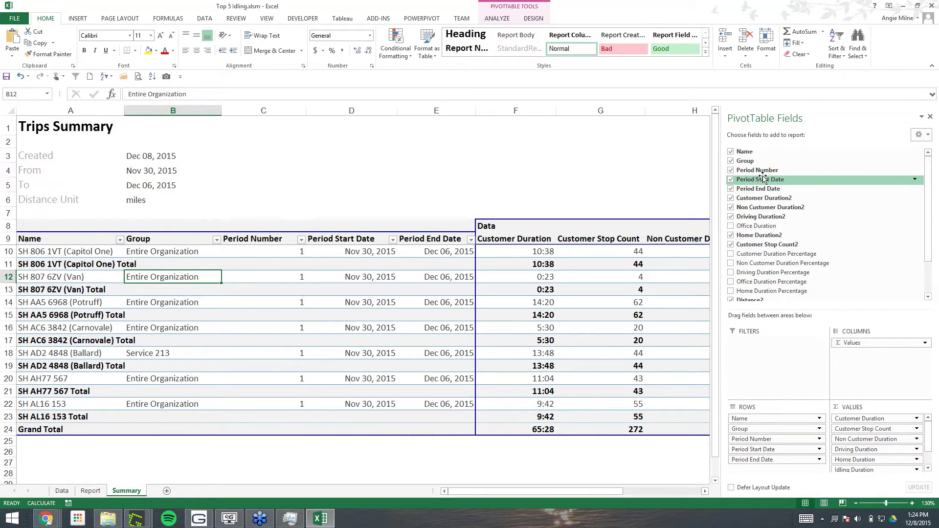
left_click(425, 181)
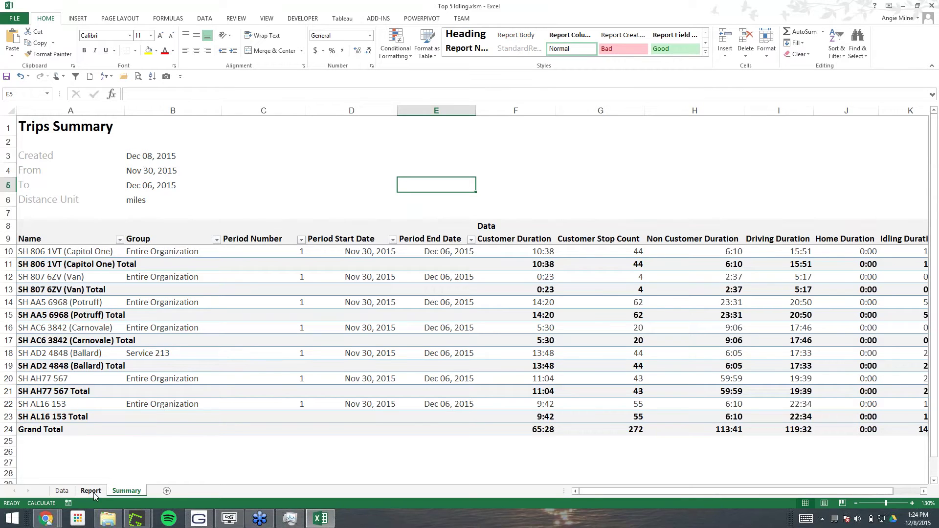
Return to the Report sheet to work on its columns.
left_click(91, 491)
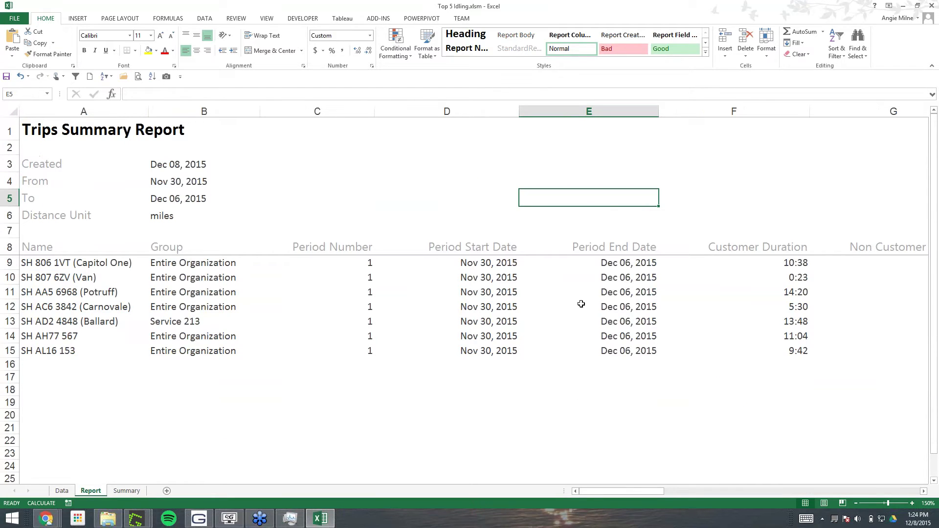
left_click(610, 178)
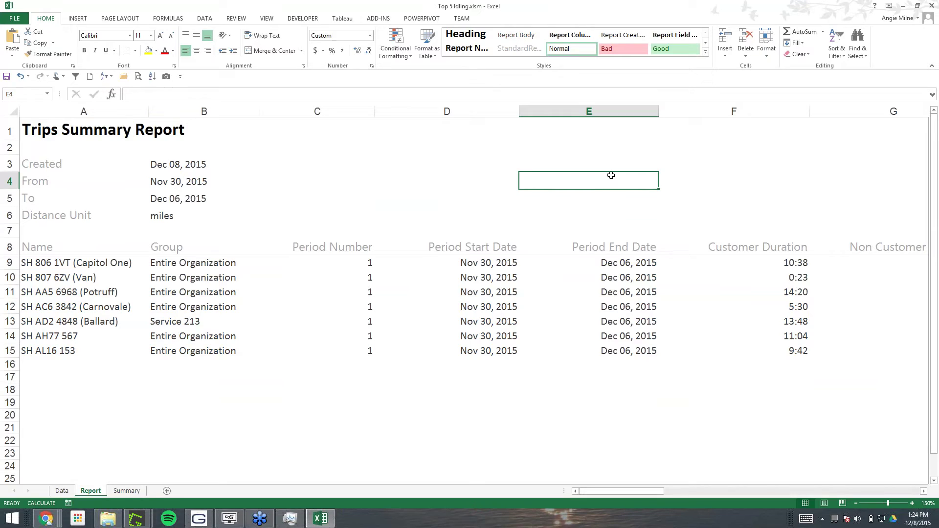
left_click(562, 199)
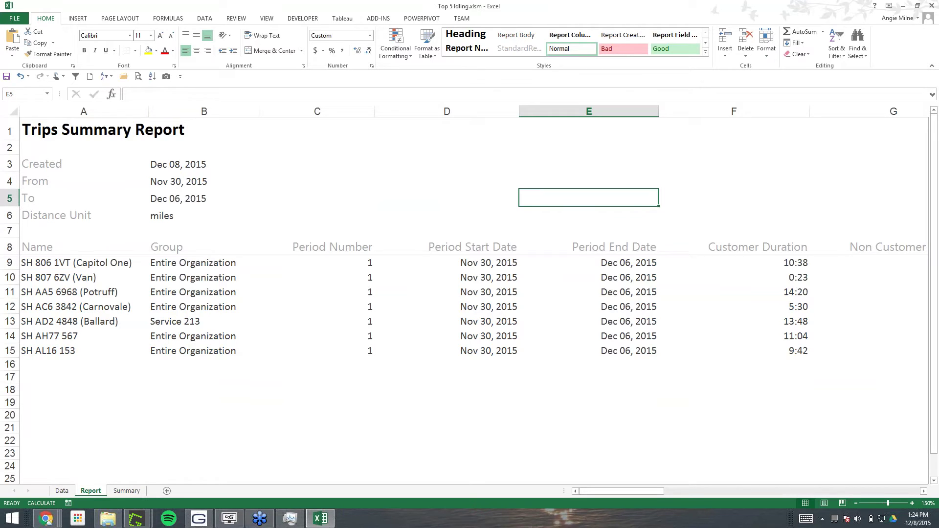
left_click(613, 217)
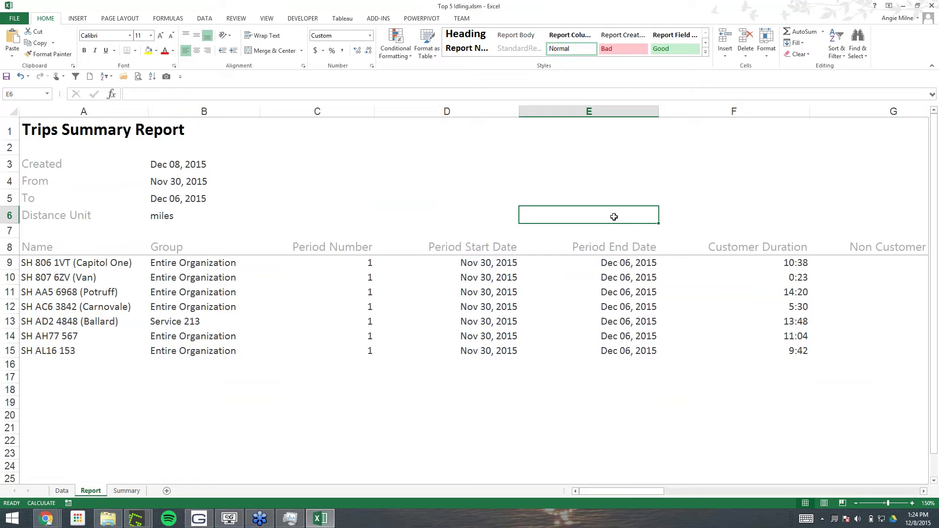
Try clearing the contents of the Period End Date column on the Report sheet, and undo the clearing.
left_click_drag(319, 111, 592, 113)
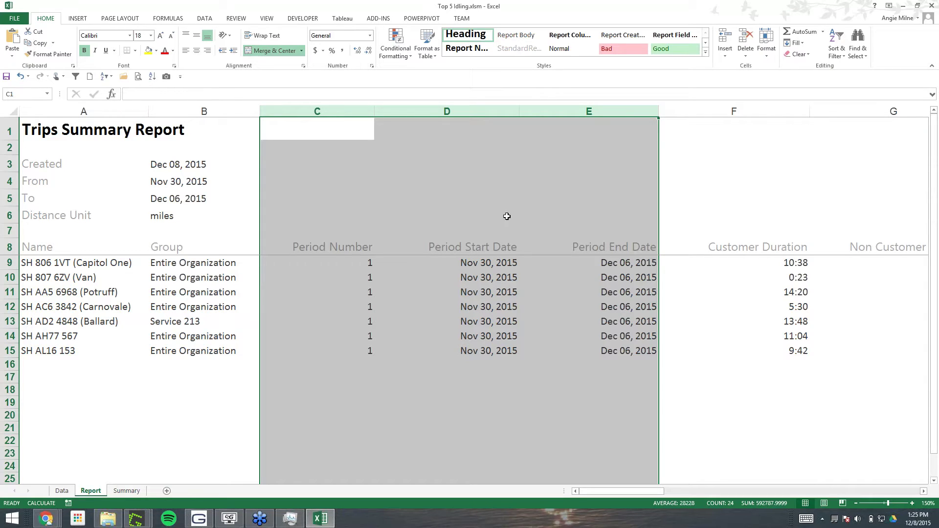
right_click(397, 109)
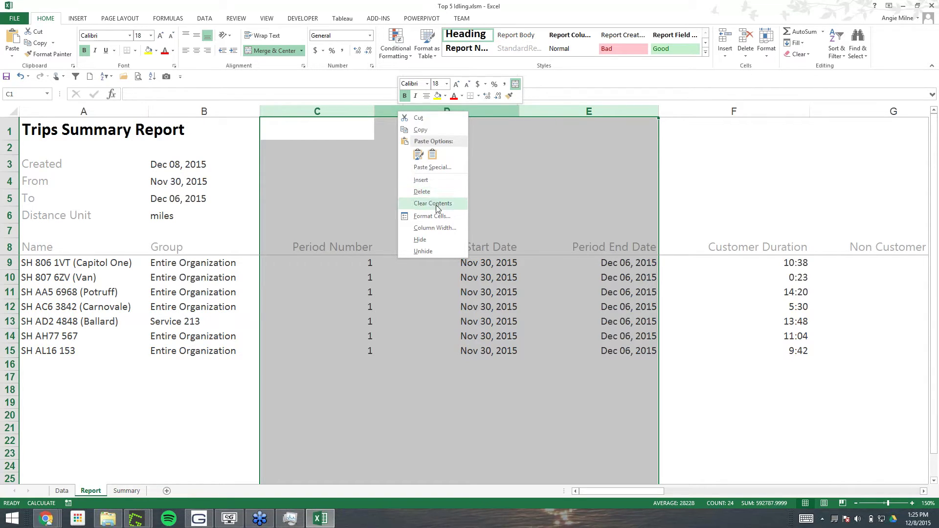
key("Escape")
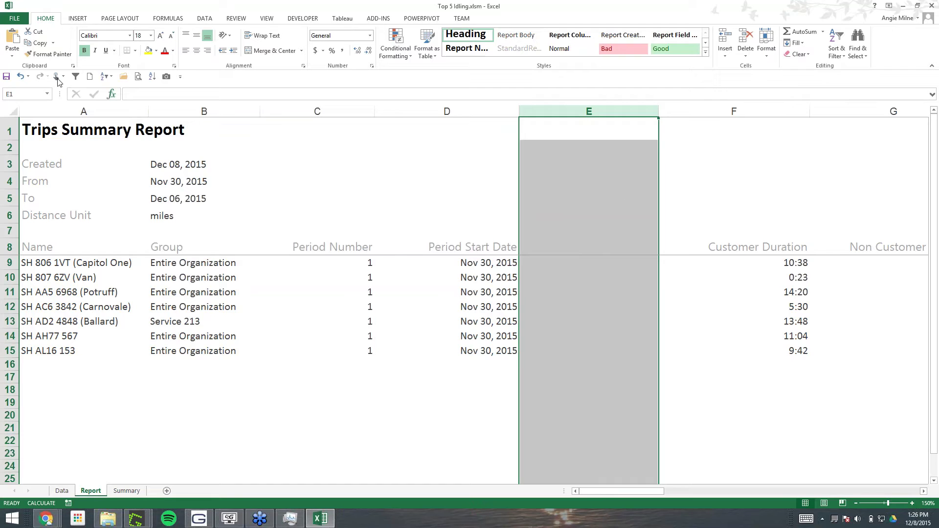
left_click(20, 76)
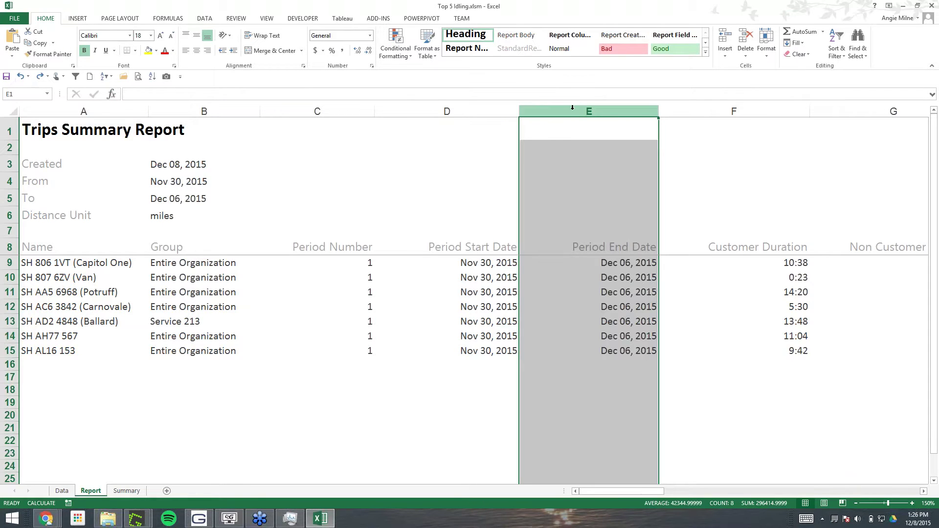
Delete the Period Number, Period Start Date and Period End Date columns from the Report sheet.
left_click_drag(589, 110, 344, 112)
right_click(344, 110)
left_click(364, 194)
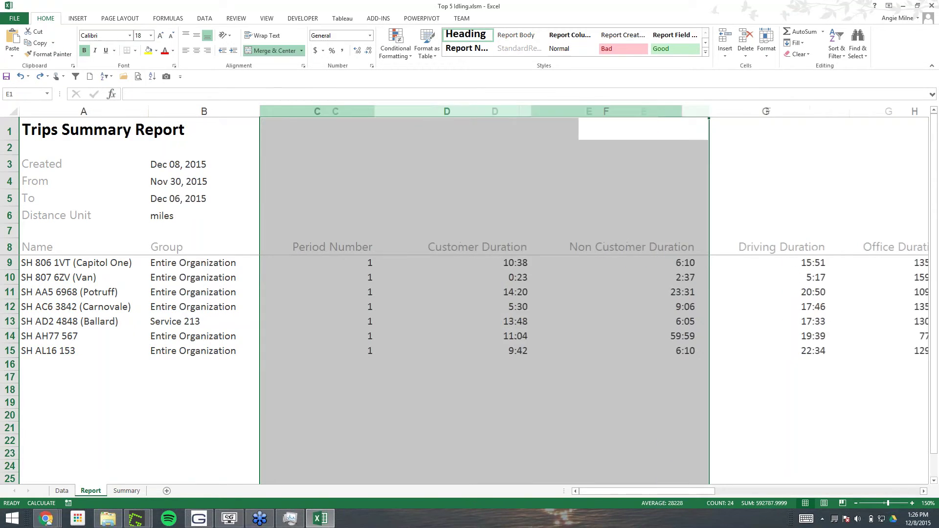
left_click(504, 182)
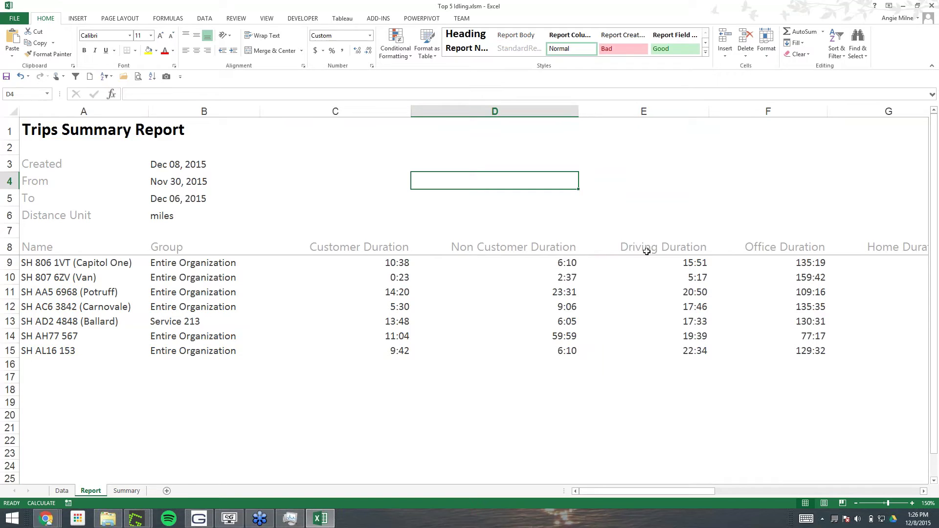
Delete the Customer Duration and Non Customer Duration columns from the Report sheet.
left_click(517, 109)
left_click(362, 109, "shift")
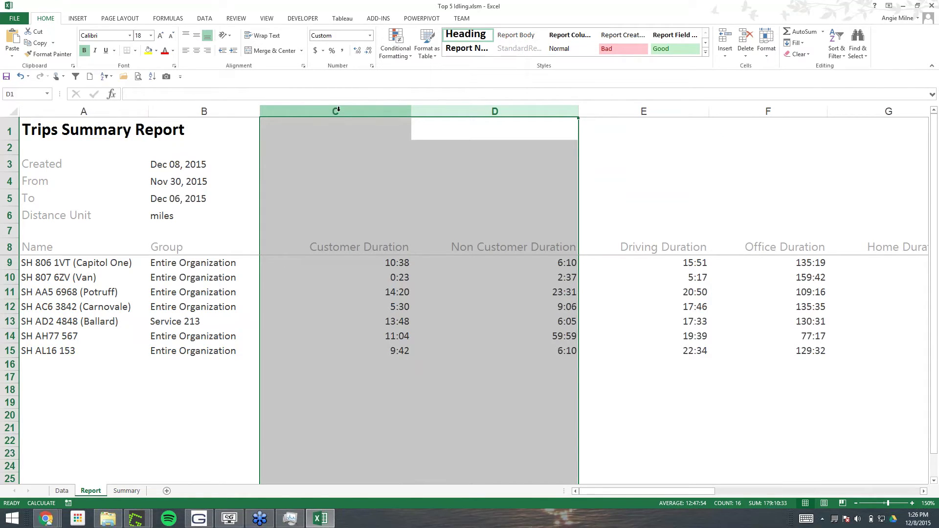
right_click(337, 111)
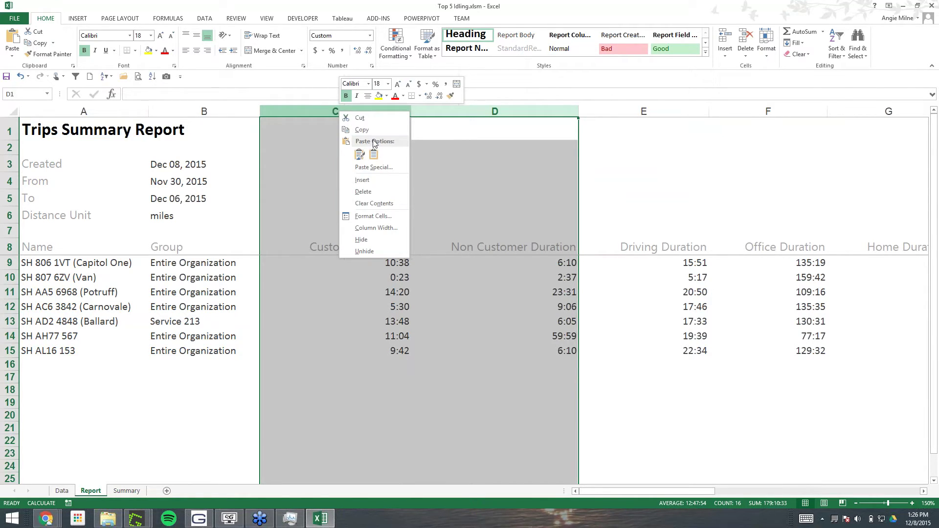
left_click(367, 194)
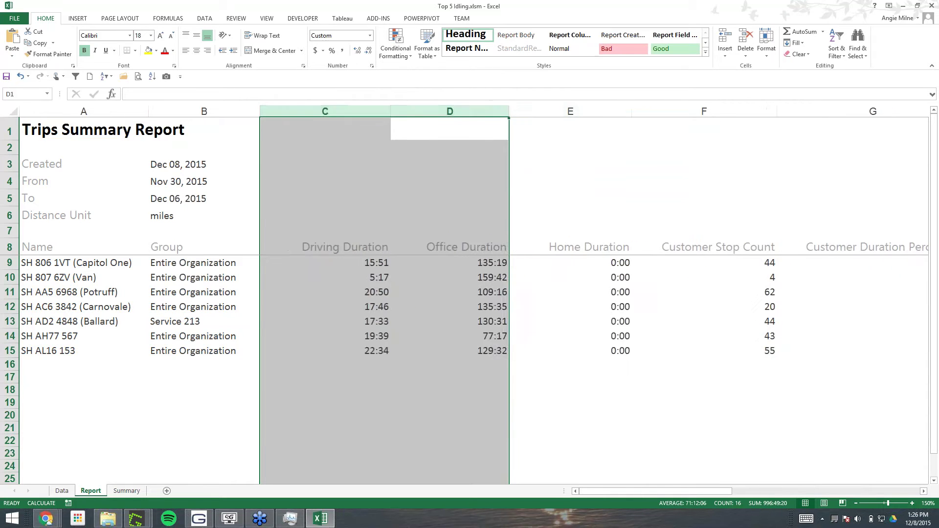
Delete the Office Duration, Home Duration and Customer Stop Count columns from the Report sheet.
left_click_drag(449, 111, 713, 108)
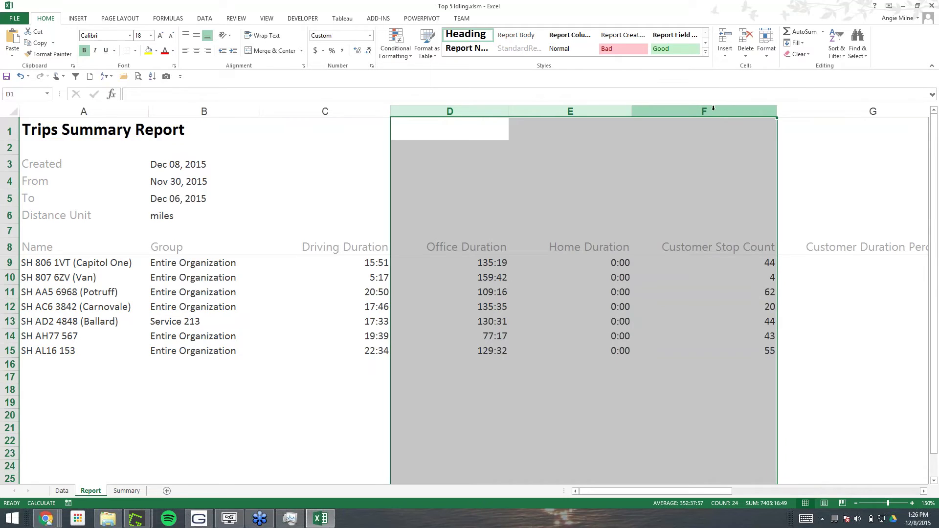
right_click(713, 109)
left_click(739, 191)
left_click(553, 182)
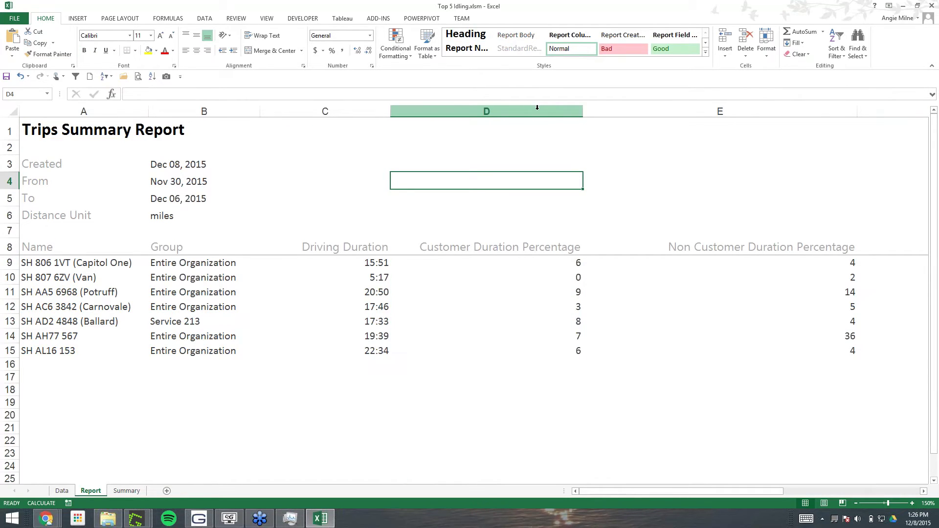
Delete the Customer, Non Customer, Driving, Office and Home Duration Percentage columns from the Report sheet.
left_click_drag(537, 108, 511, 124)
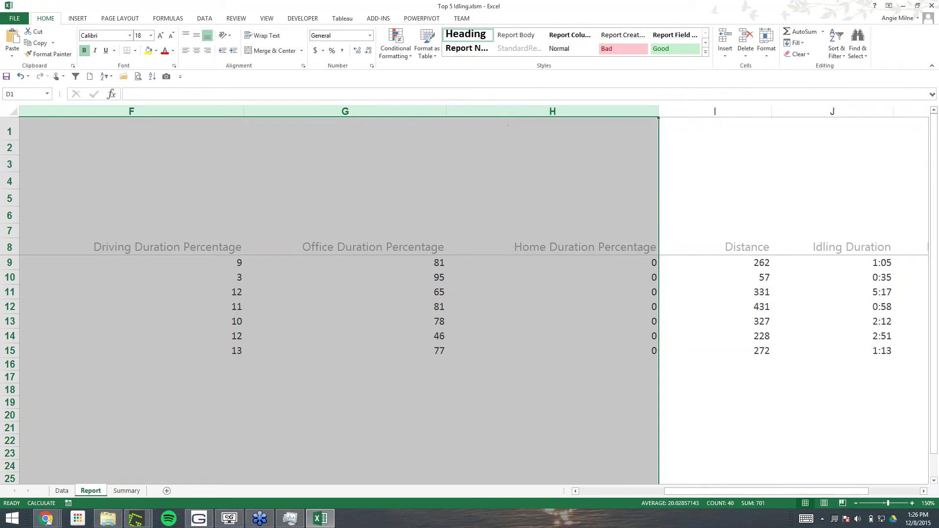
right_click(504, 113)
left_click(524, 193)
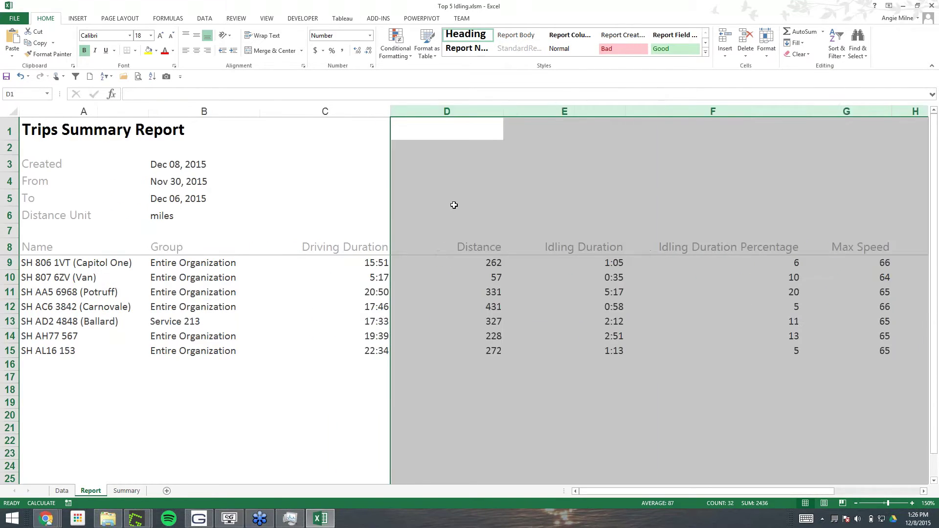
left_click(455, 203)
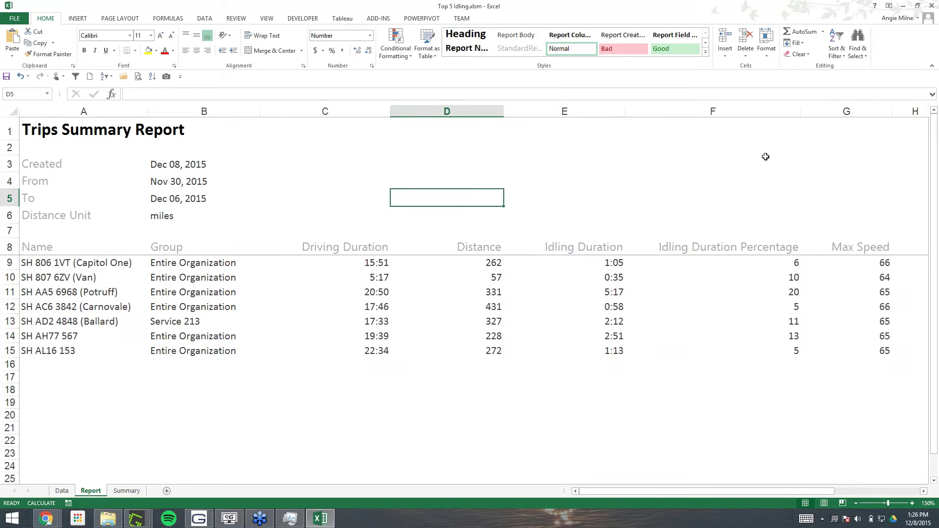
Delete the Idling Duration Percentage and Max Speed columns from the Report sheet.
left_click_drag(712, 111, 836, 109)
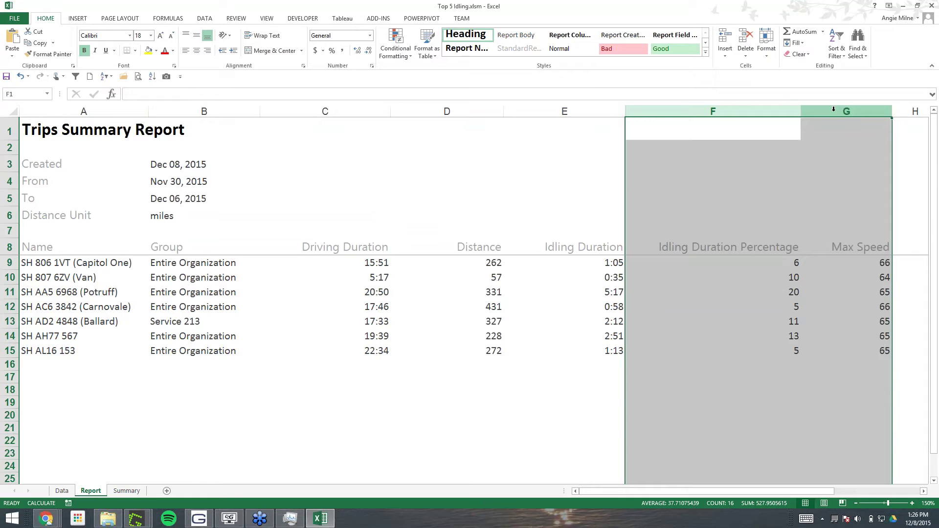
right_click(833, 109)
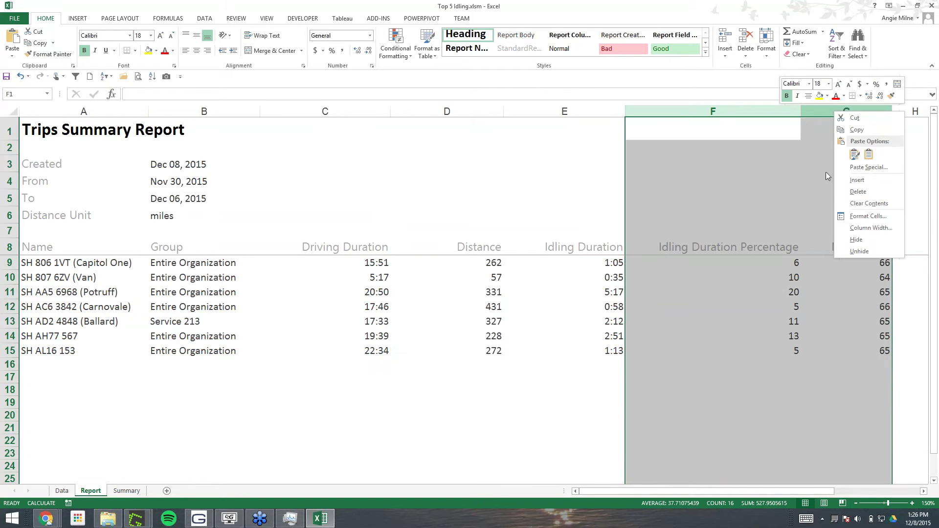
left_click(859, 192)
left_click(511, 194)
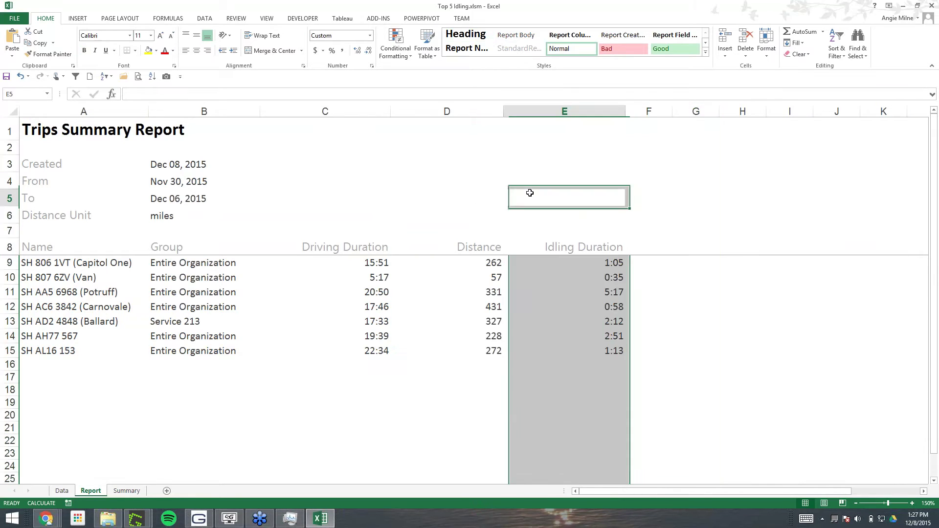
left_click(664, 184)
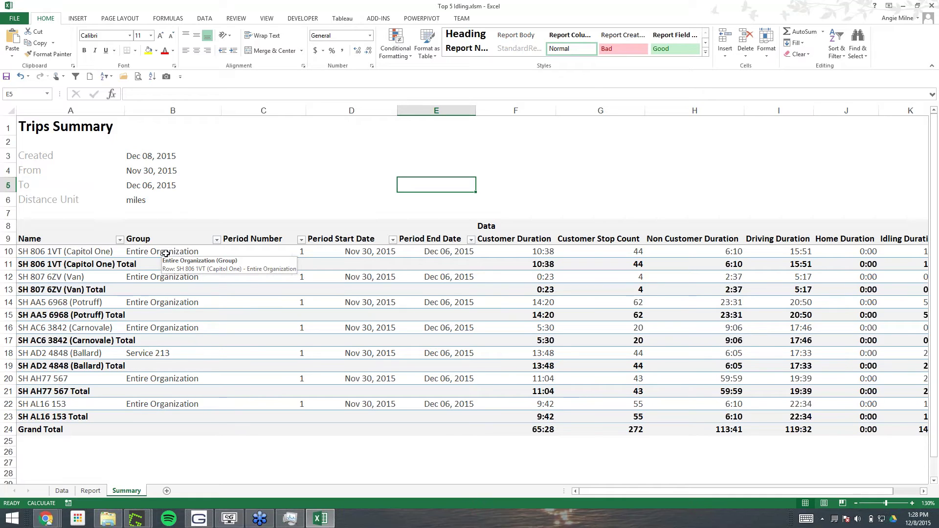
Compare the Report sheet with the Summary sheet and refresh the Summary pivot table to match the reduced report columns.
left_click(86, 491)
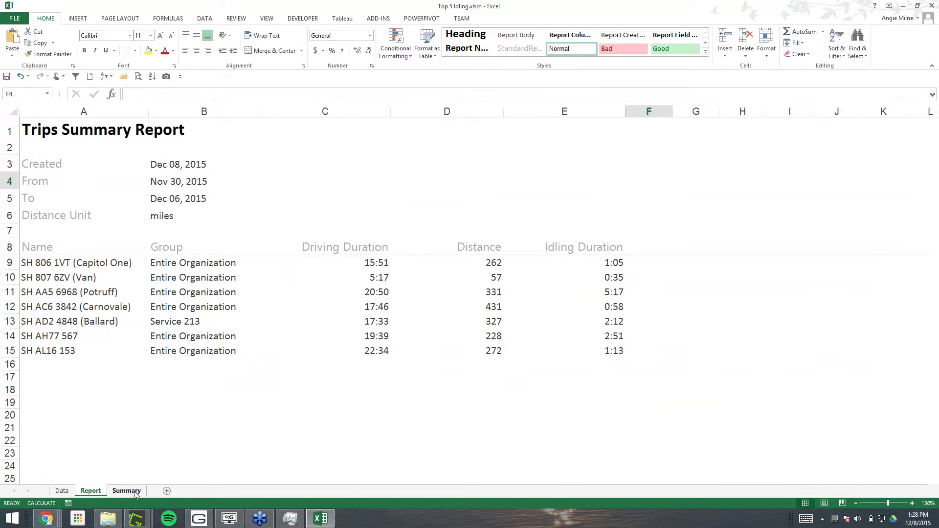
left_click(126, 491)
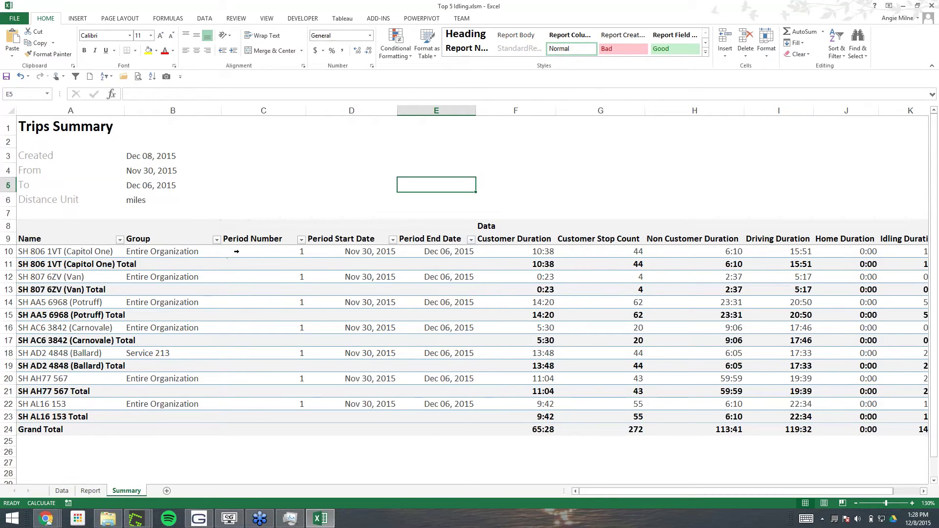
left_click(168, 253)
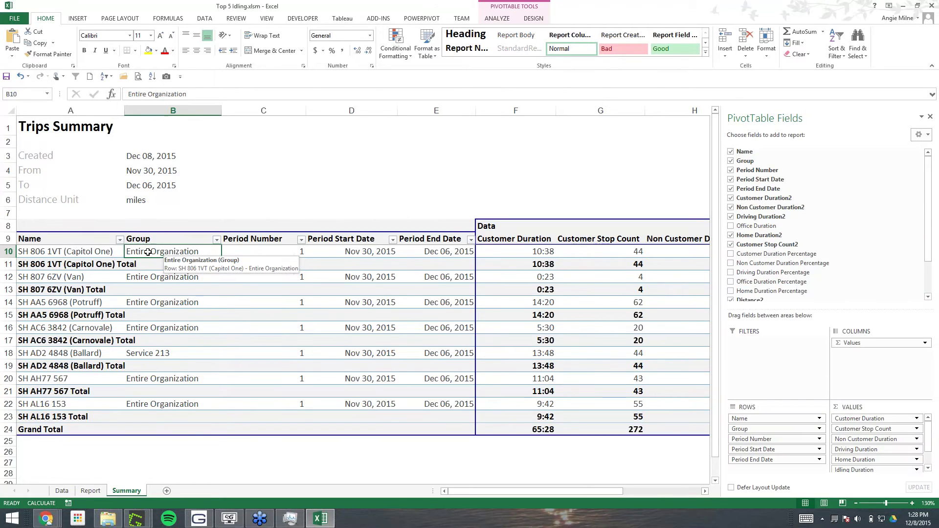
right_click(149, 253)
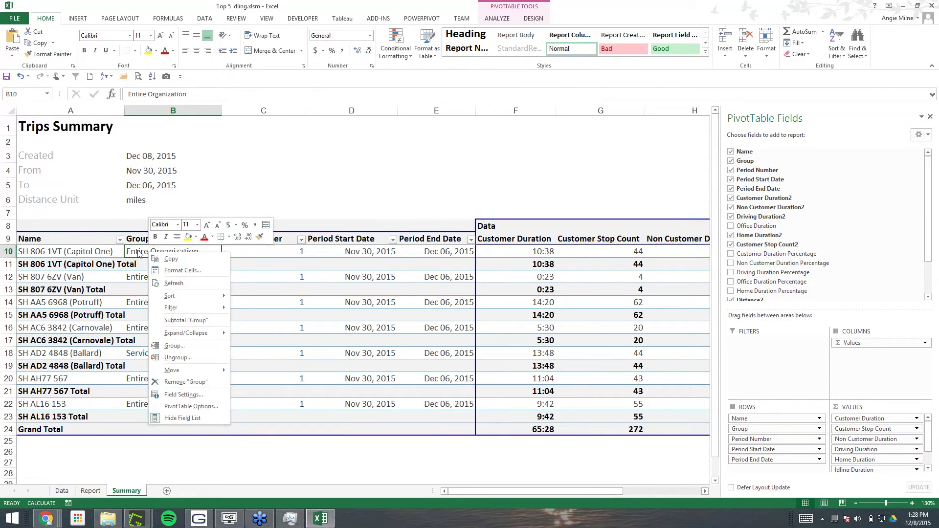
left_click(173, 284)
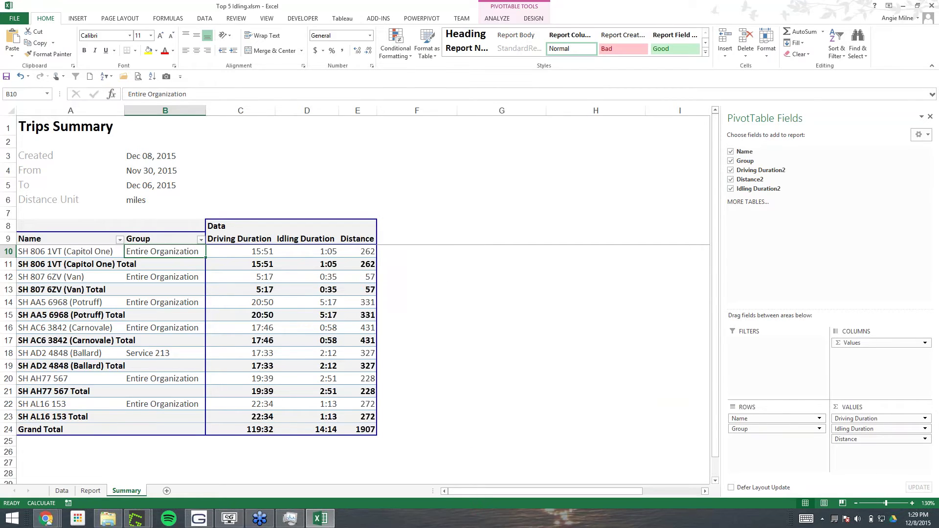
Remove the Group, Driving Duration2 and Distance2 fields from the Summary pivot table, keeping Name and Idling Duration2.
left_click(730, 162)
left_click(731, 170)
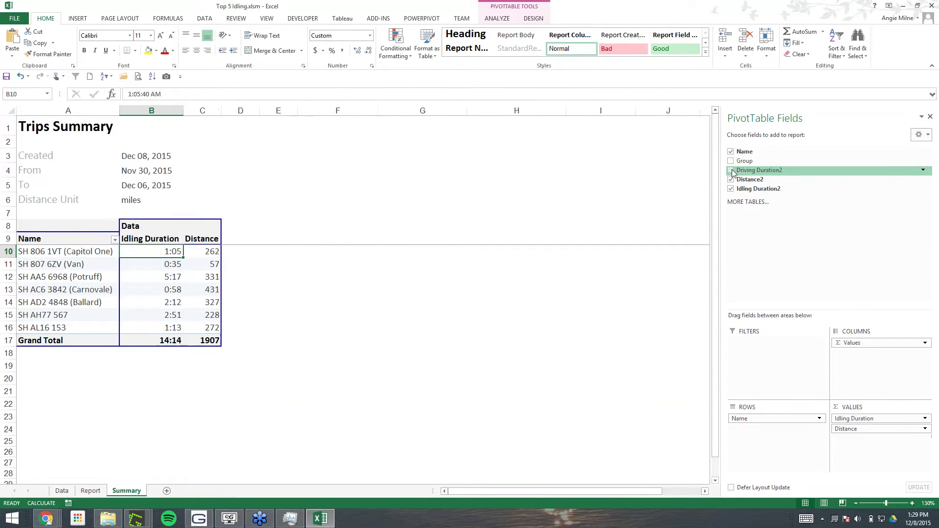
left_click(730, 179)
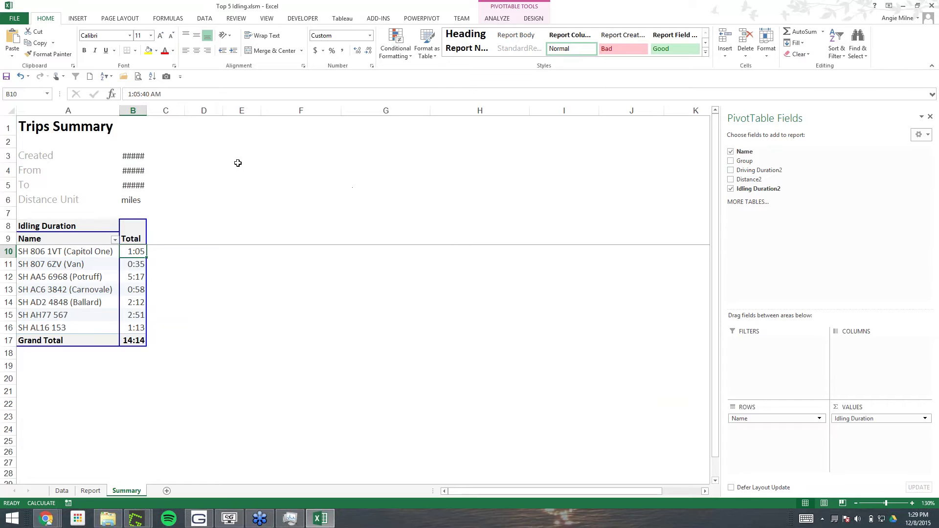
Widen column B on the Summary sheet until the Created, From and To dates fit.
left_click_drag(135, 157, 136, 185)
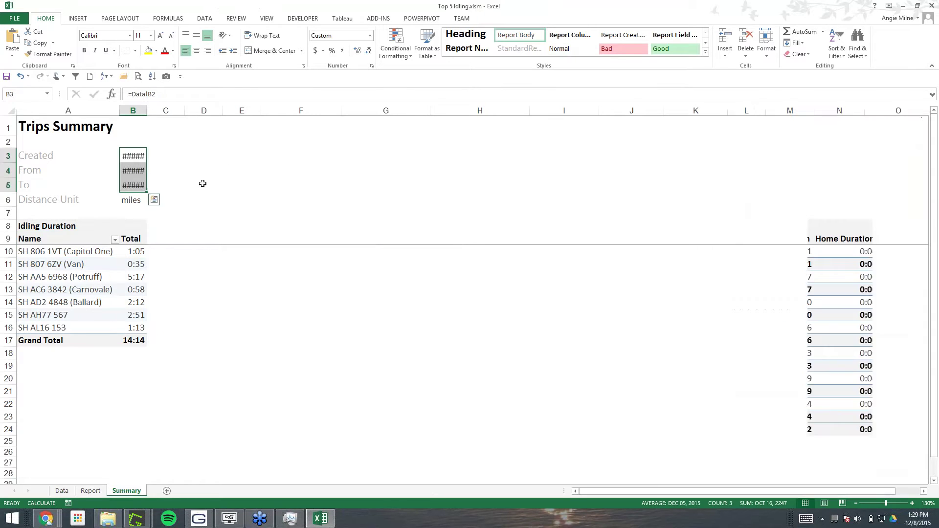
left_click(229, 169)
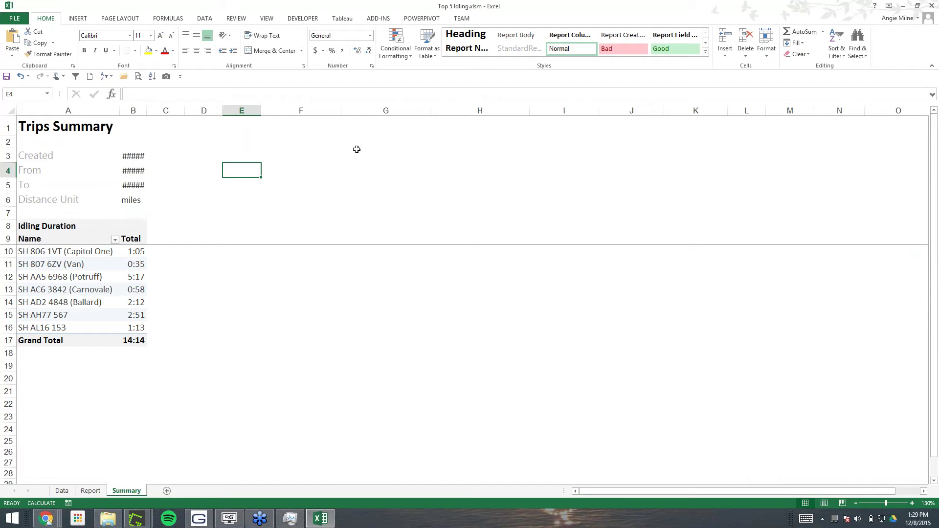
left_click_drag(146, 111, 191, 110)
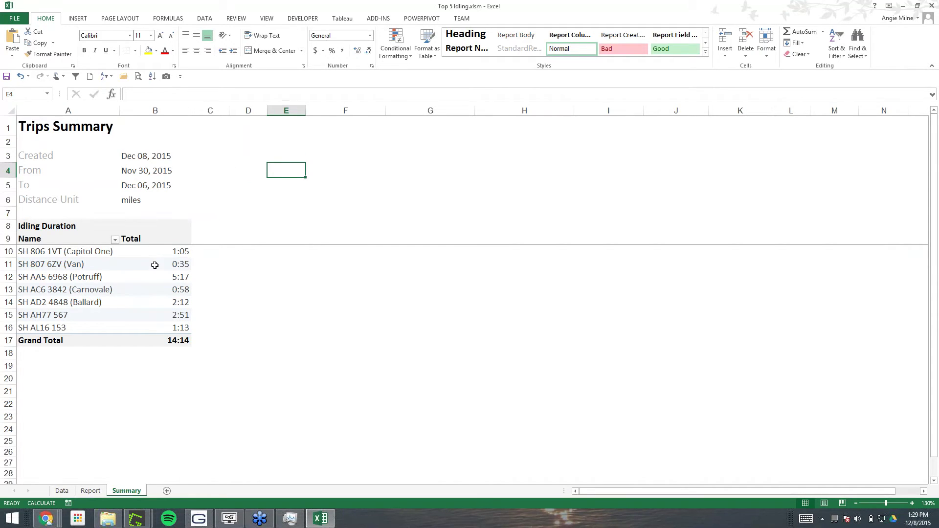
Review the layout and format options of the Summary pivot table, including autofit column widths on update.
left_click_drag(156, 265, 169, 257)
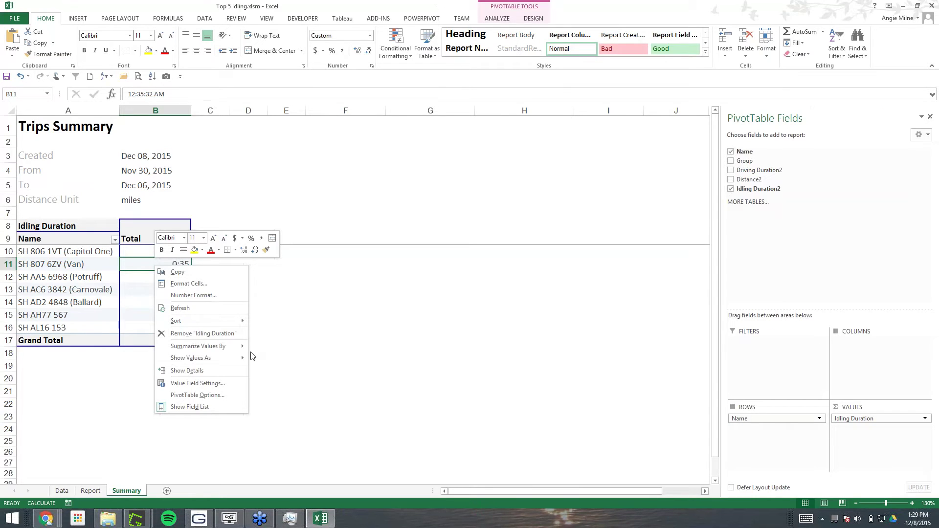
left_click(190, 396)
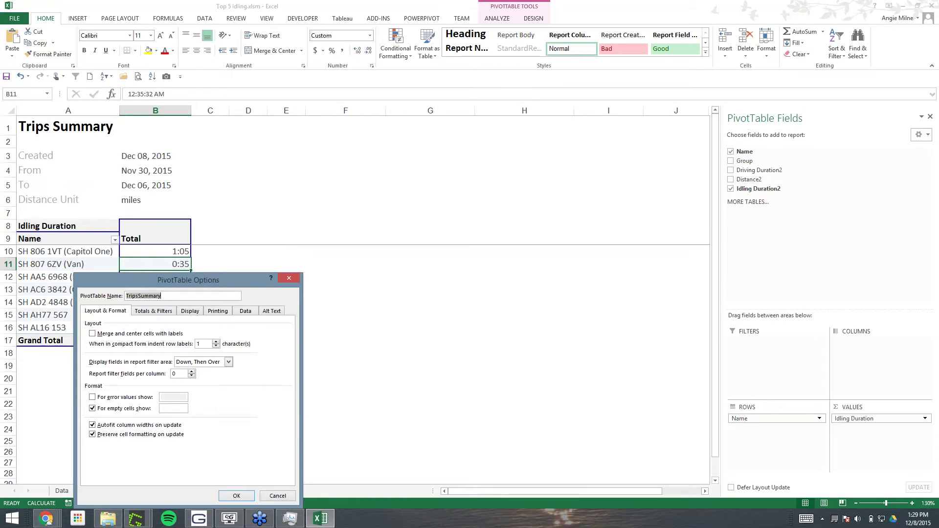
left_click_drag(219, 282, 393, 170)
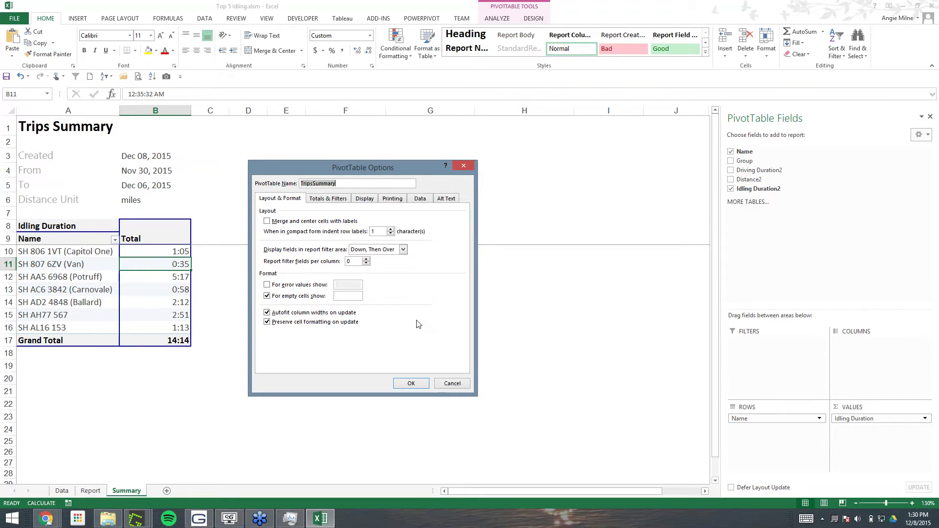
left_click(459, 385)
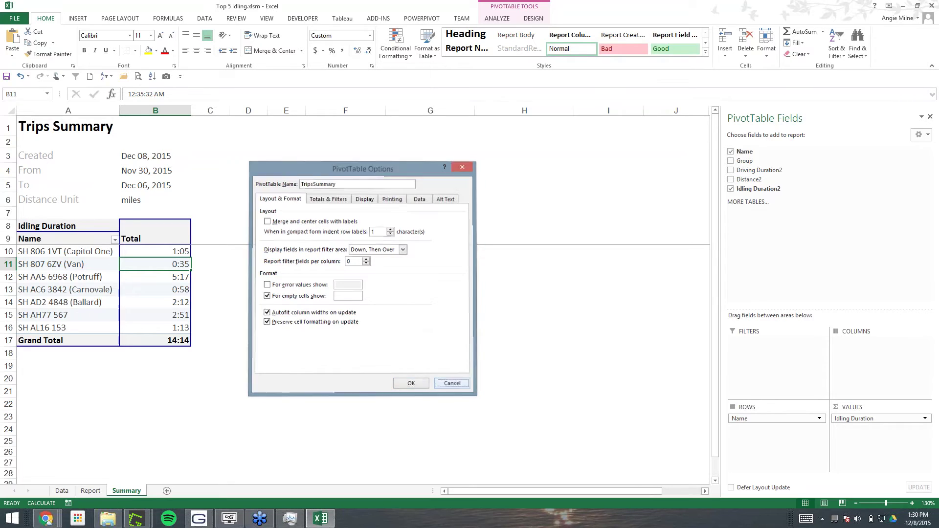
Refresh the Summary pivot table and widen column B again until the Created, From and To dates fit.
right_click(149, 264)
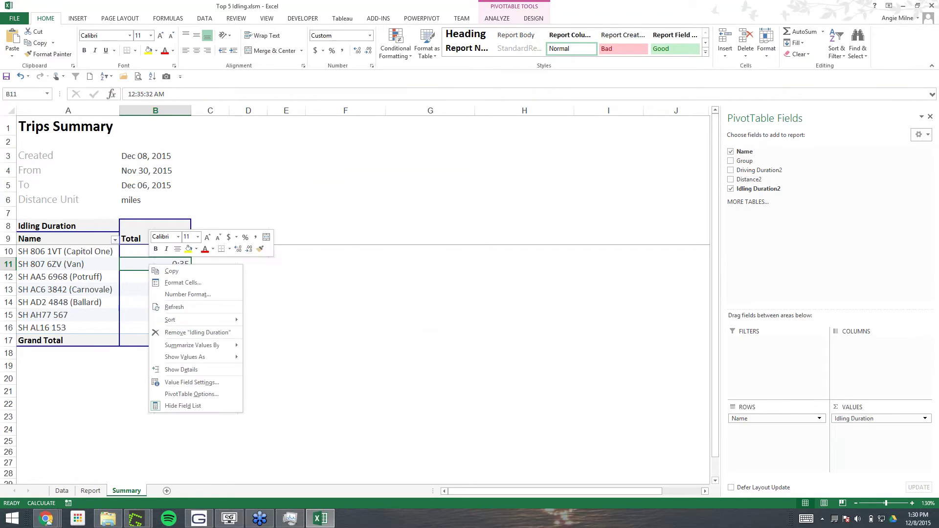
left_click(178, 308)
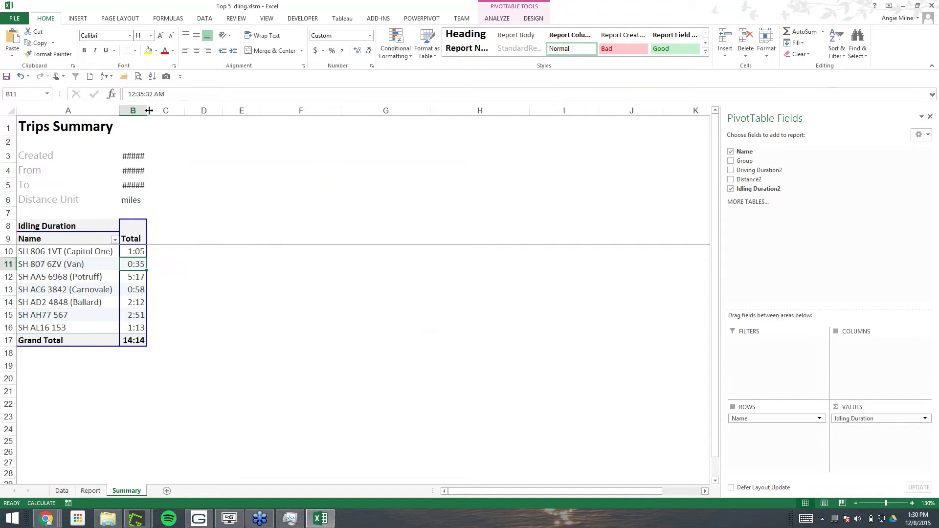
double_click(147, 111)
left_click_drag(175, 111, 192, 110)
Turn off autofitting column widths on update for the Summary pivot table, keep cell formatting preserved, and refresh it.
right_click(161, 262)
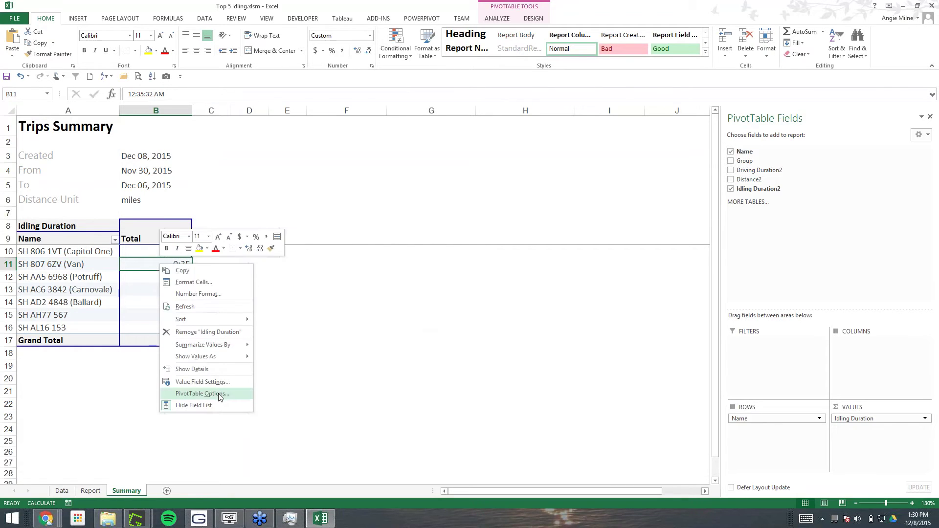
left_click(219, 392)
left_click(122, 422)
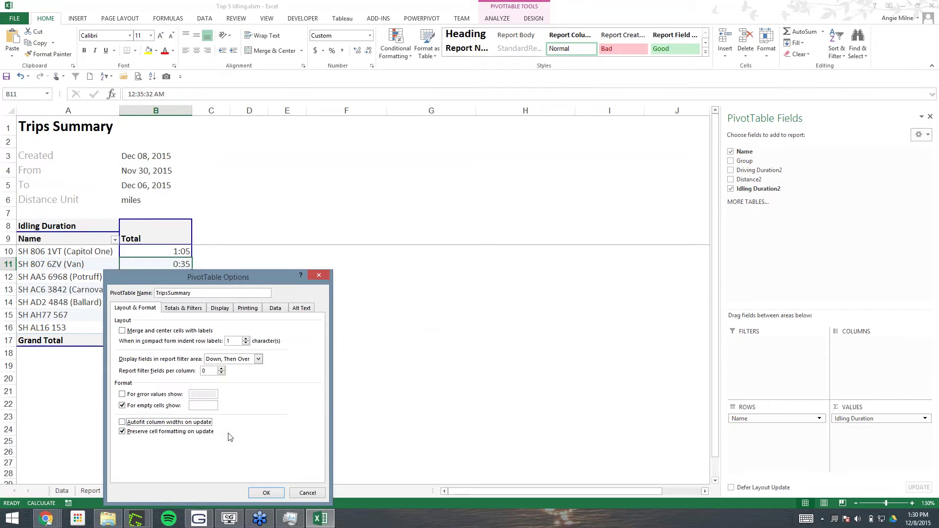
left_click(267, 494)
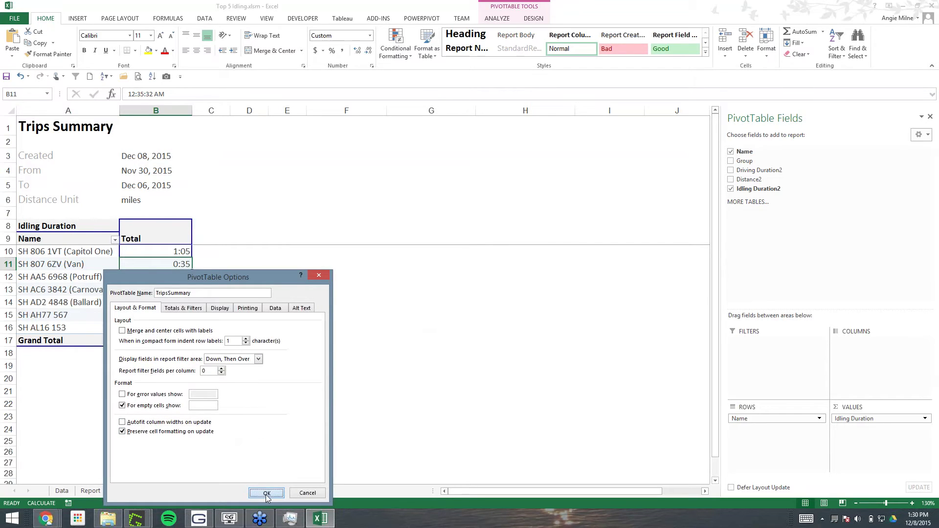
right_click(152, 264)
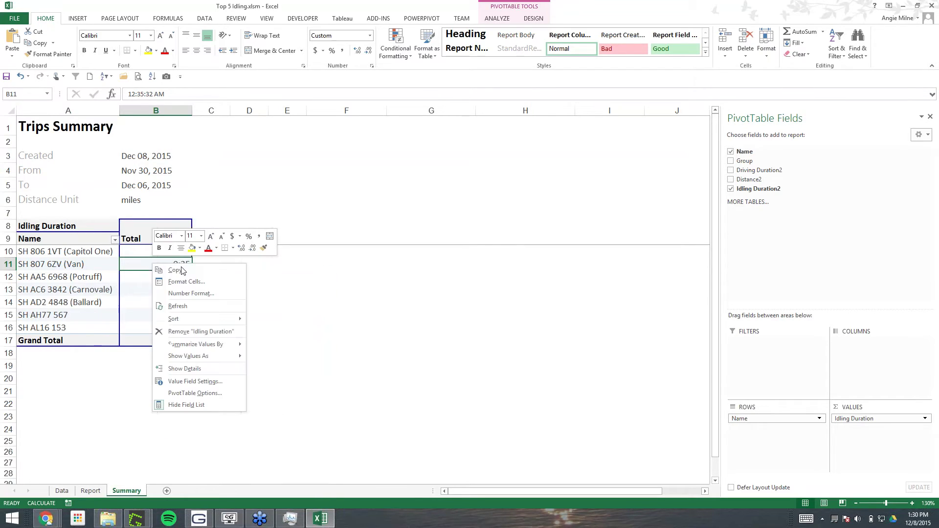
left_click(188, 307)
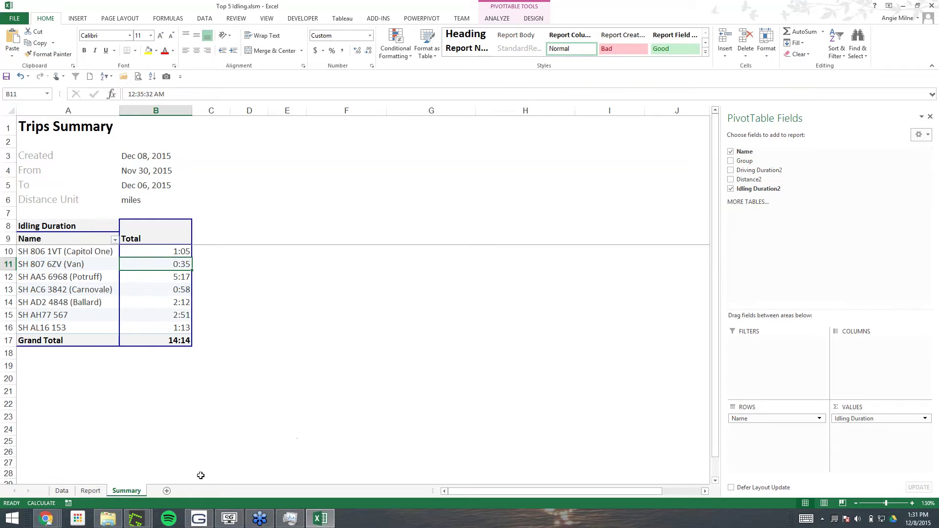
Examine which cells of the Report sheet the AllData named range covers.
left_click(91, 491)
left_click(568, 179)
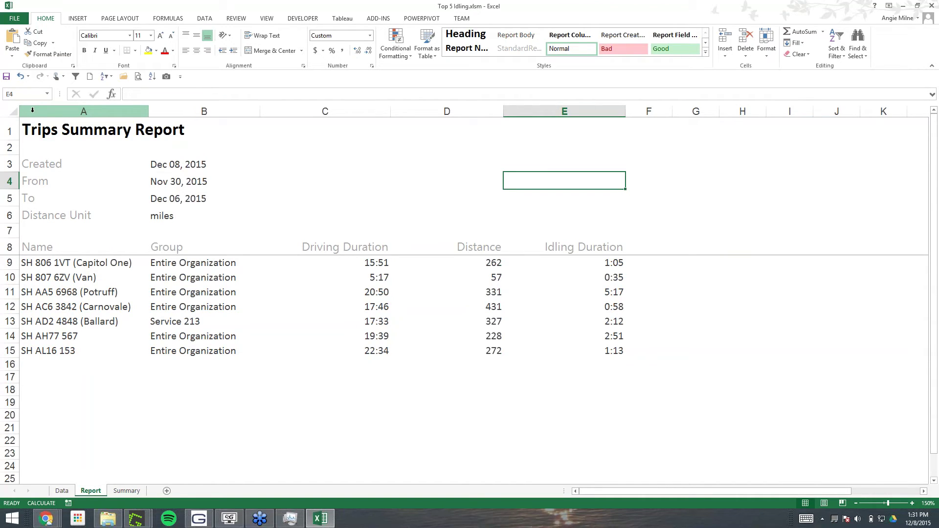
left_click(12, 94)
left_click(20, 96)
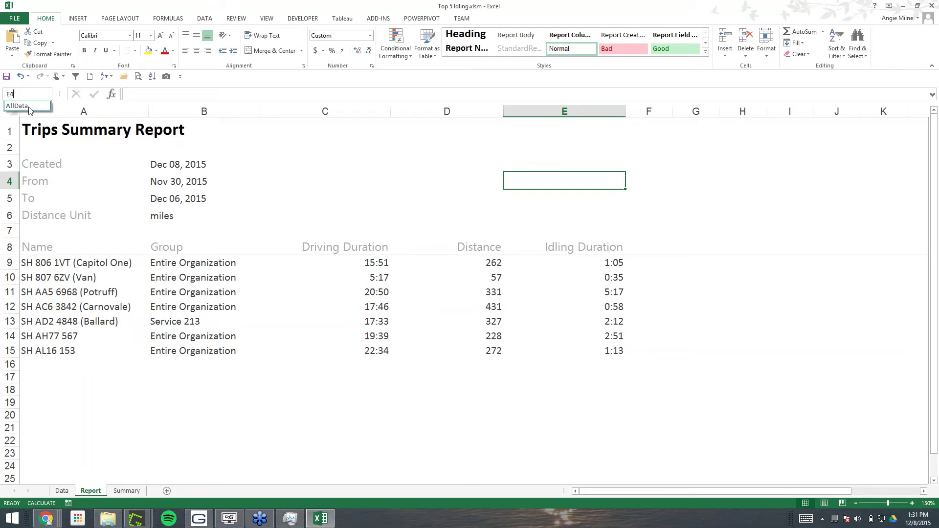
left_click(28, 110)
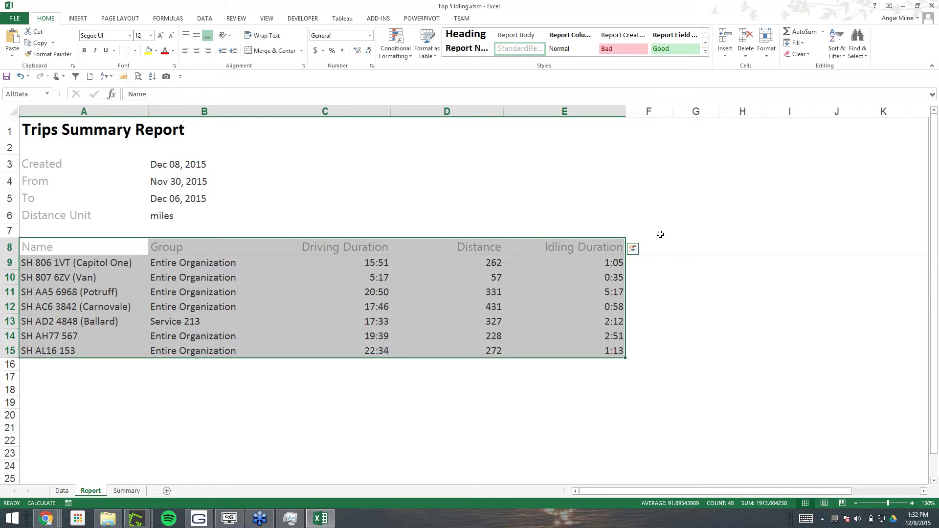
Add a Date Created column in column F of the Report sheet, with =$B$3 filled down from F9 to F15.
left_click(653, 248)
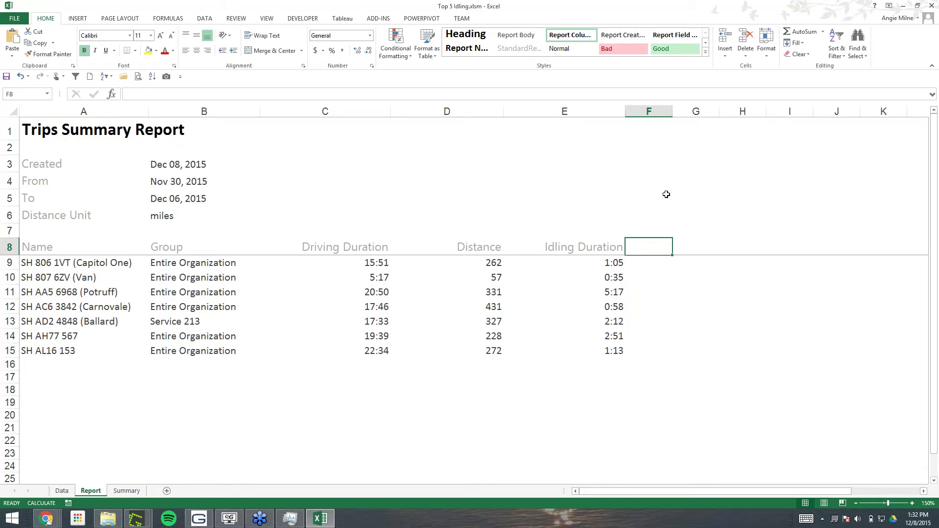
type("Date Created")
key("Return")
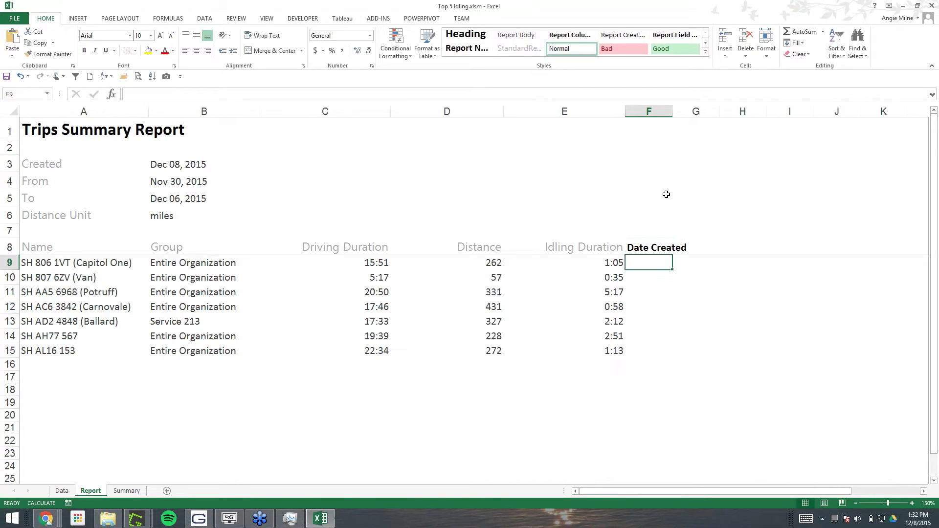
type("=")
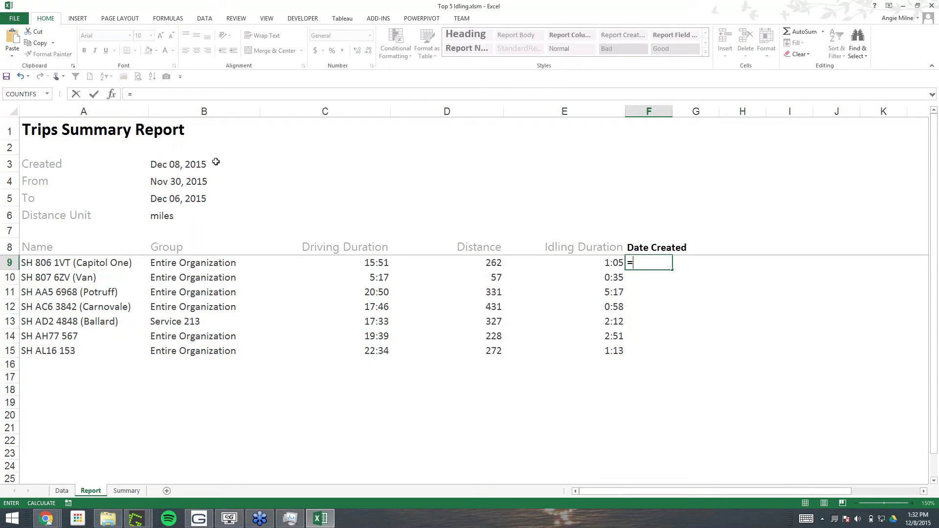
left_click(170, 166)
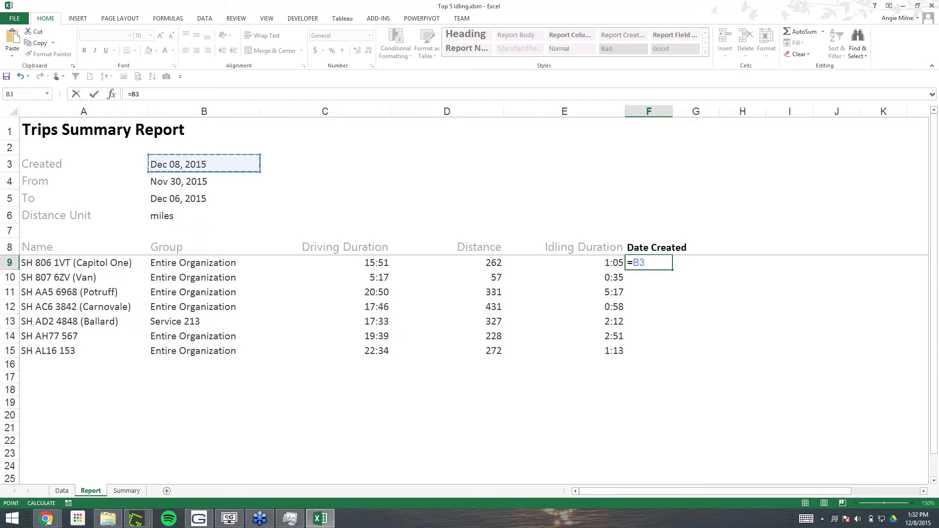
key("F4")
key("Return")
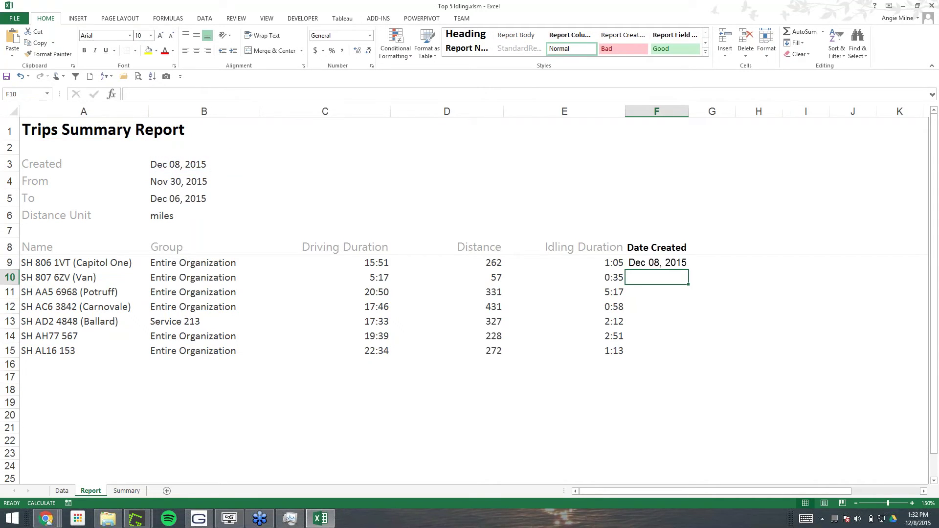
left_click(670, 264)
left_click_drag(688, 270, 688, 358)
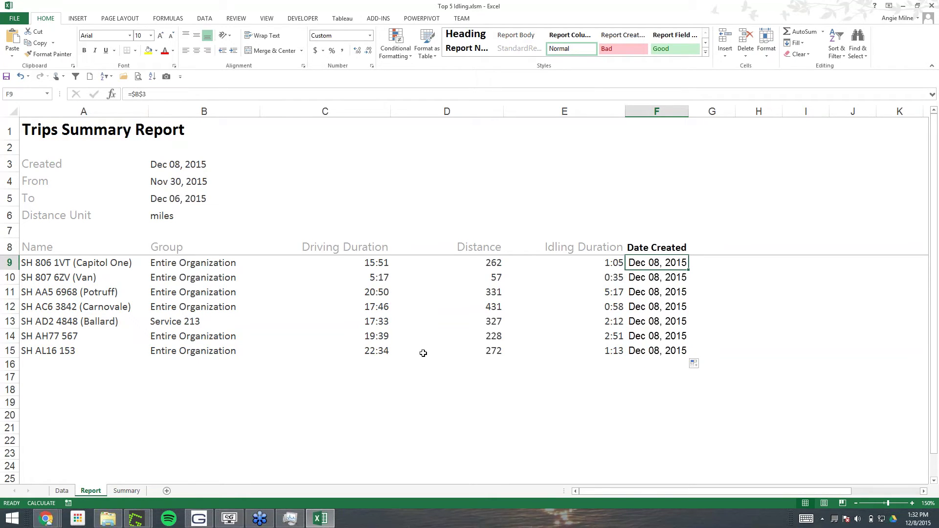
Refresh the Summary pivot table to look for the Date Created field, and check the extent of AllData on the Report sheet.
left_click(126, 490)
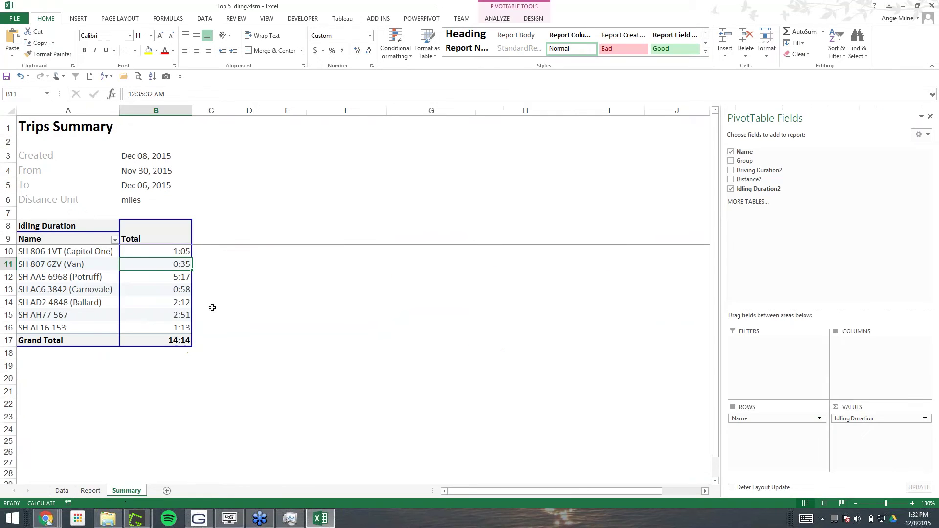
right_click(140, 265)
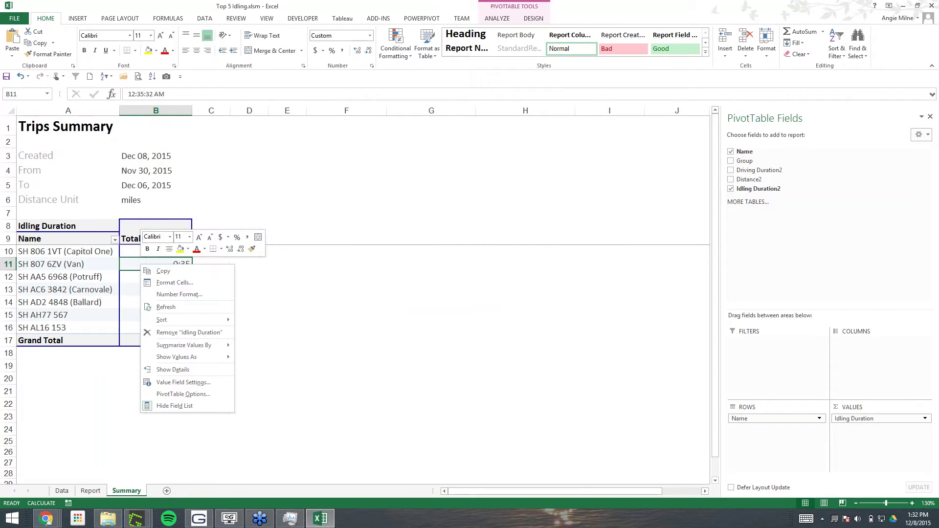
left_click(180, 308)
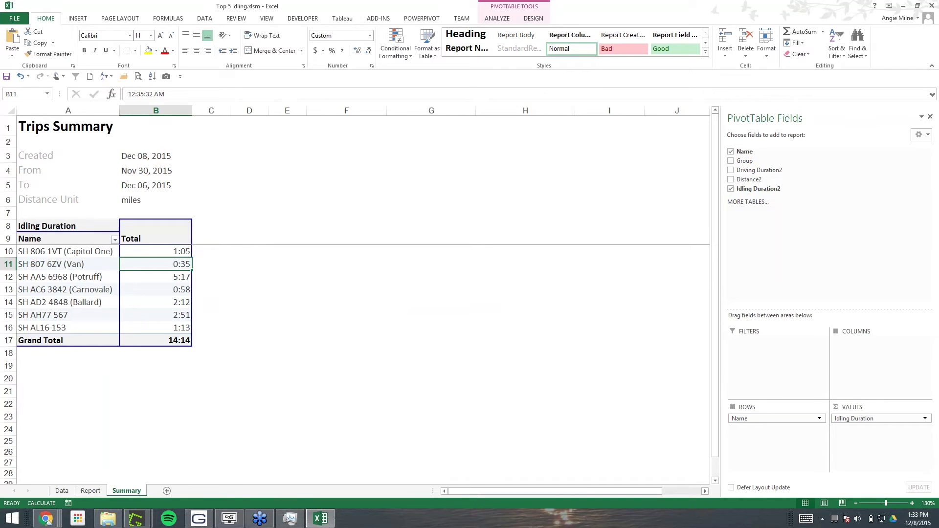
left_click(91, 491)
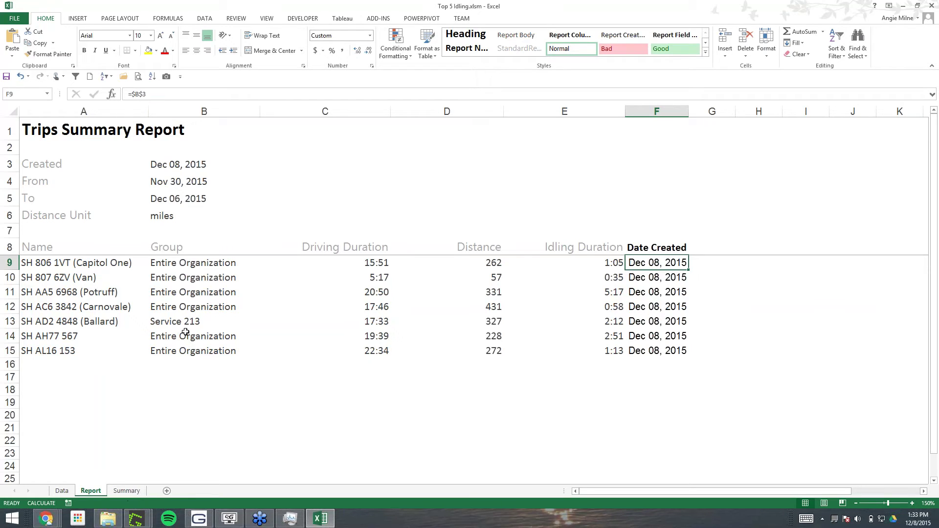
left_click(48, 95)
left_click(20, 107)
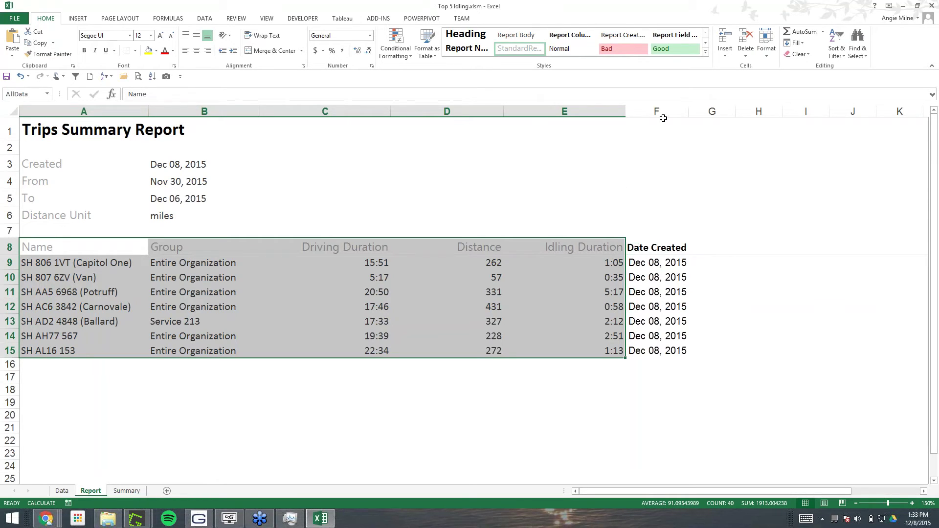
Delete the Date Created column F from the Report sheet.
left_click(649, 109)
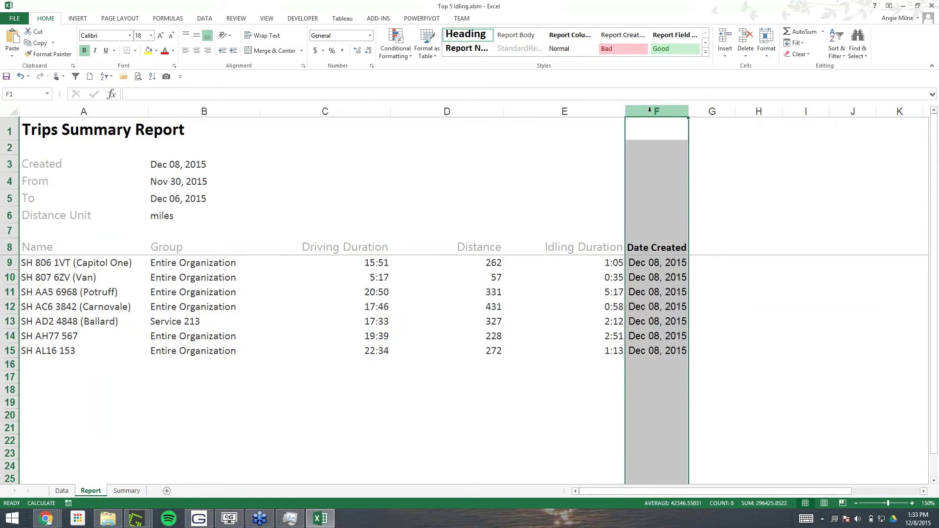
right_click(649, 109)
left_click(670, 195)
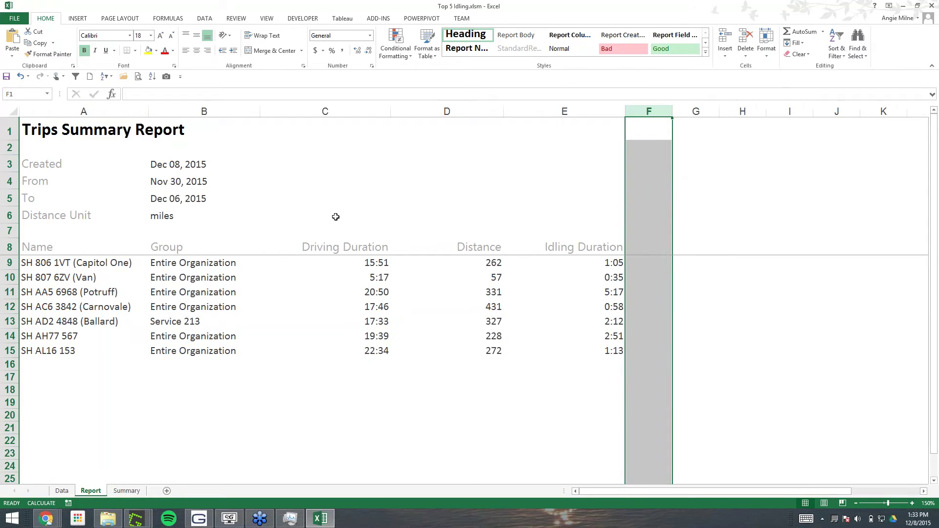
Insert a column before Driving Duration on the Report sheet and head it Date Created in C8.
left_click(335, 215)
left_click(324, 112)
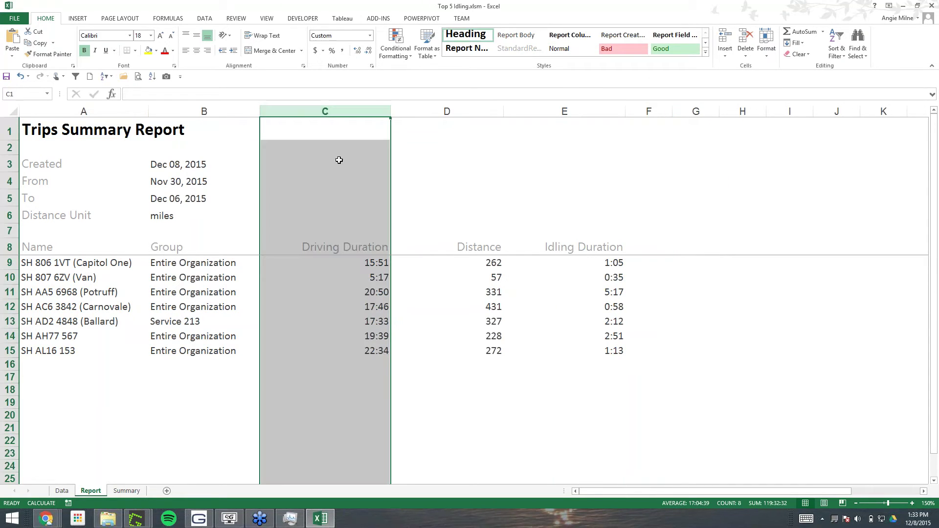
right_click(325, 111)
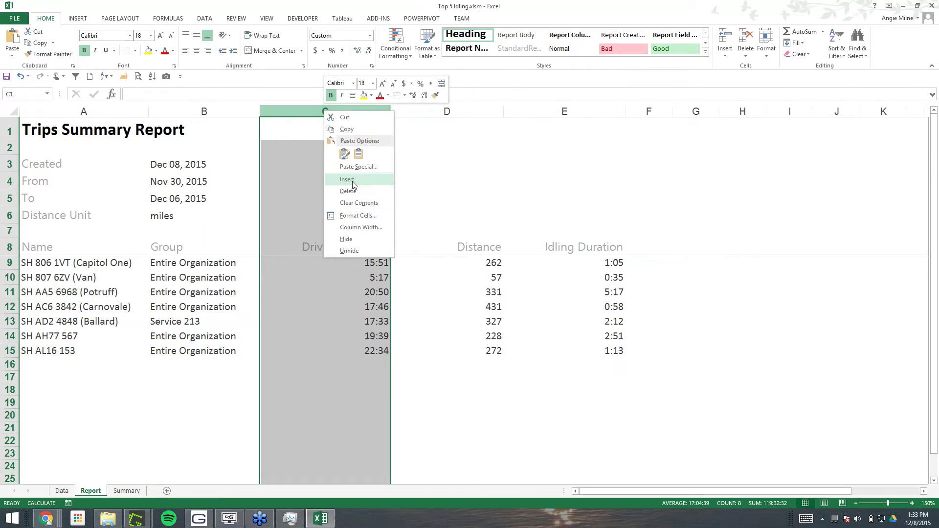
left_click(346, 179)
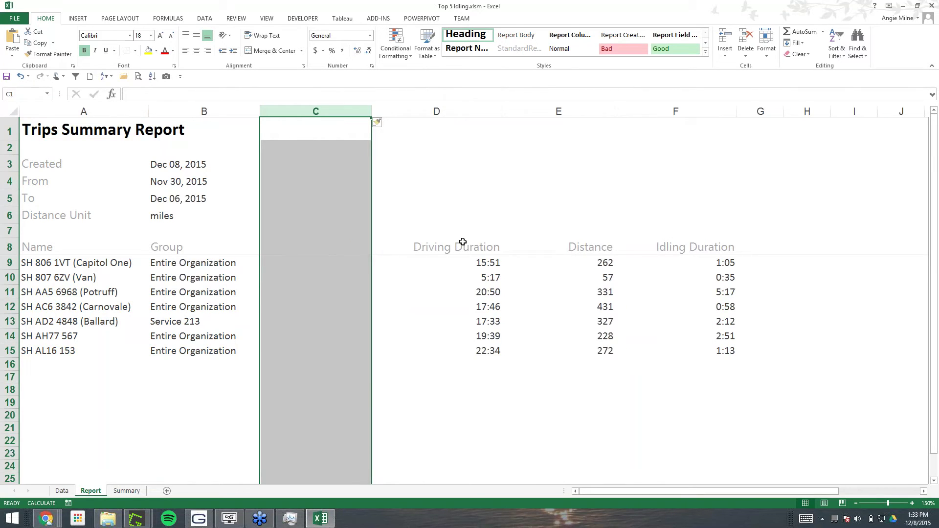
left_click(332, 248)
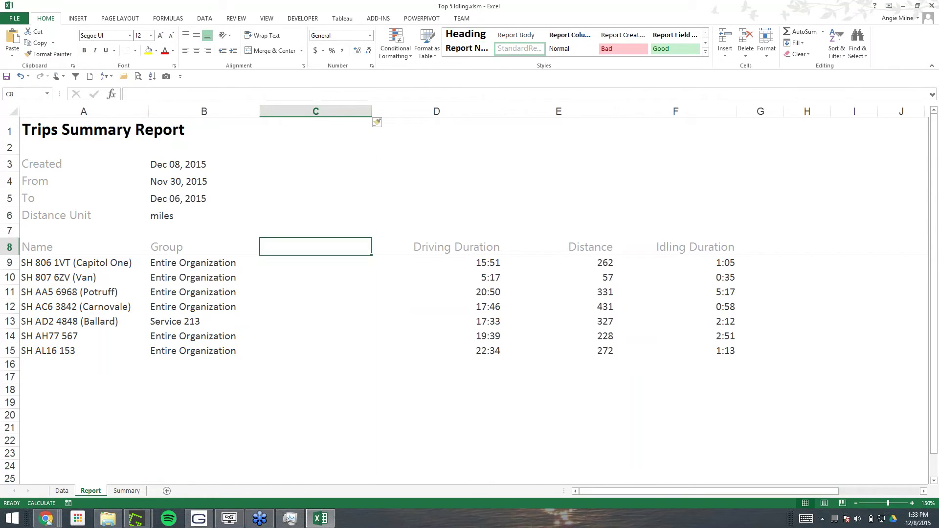
type("Date Created")
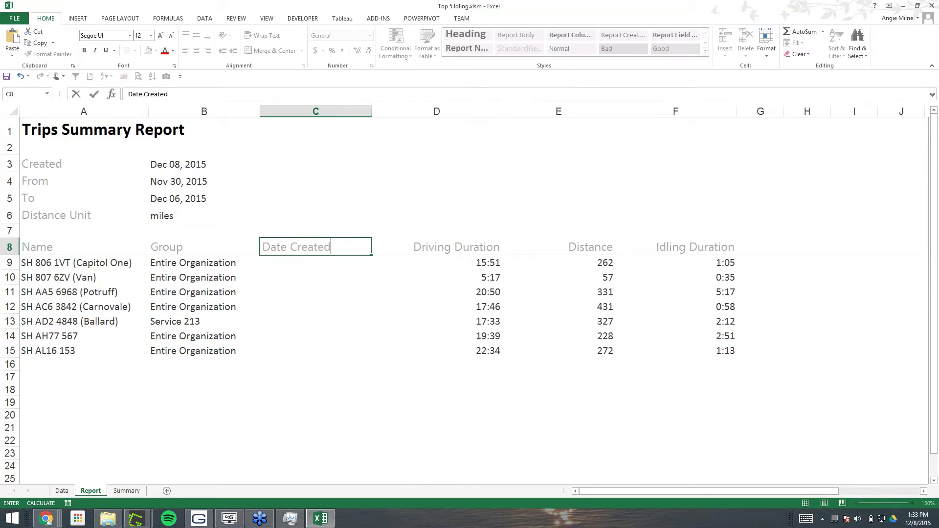
key("Return")
Enter the formula =$B$3 in C9 so the first Date Created row references the report's Created date.
type("=")
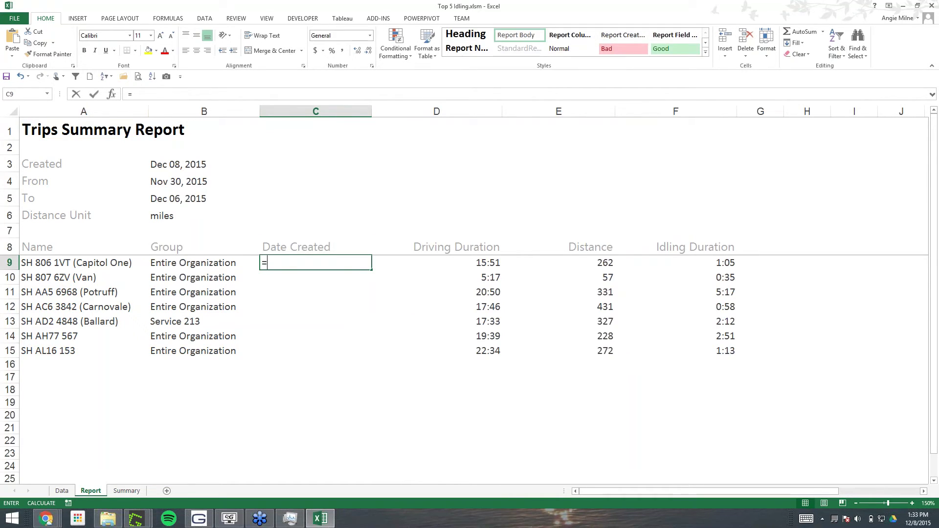
left_click(166, 164)
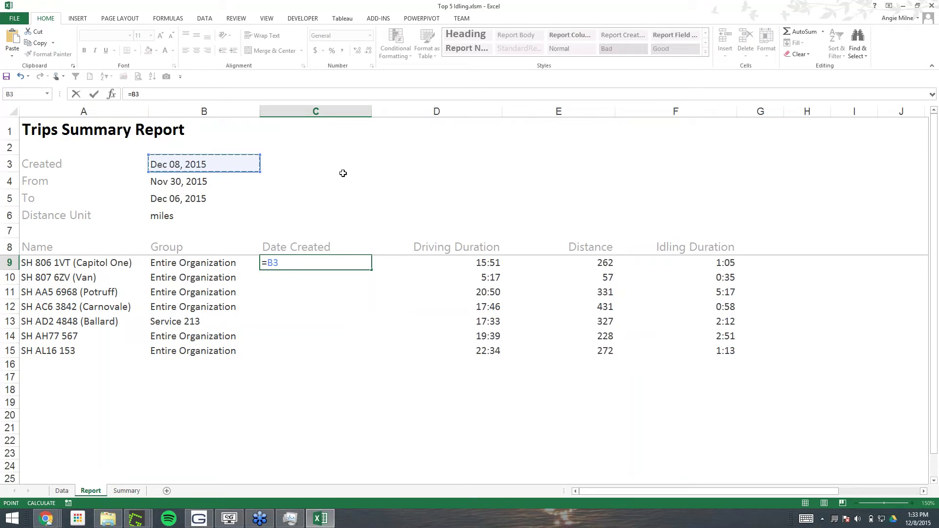
key("F4")
key("Return")
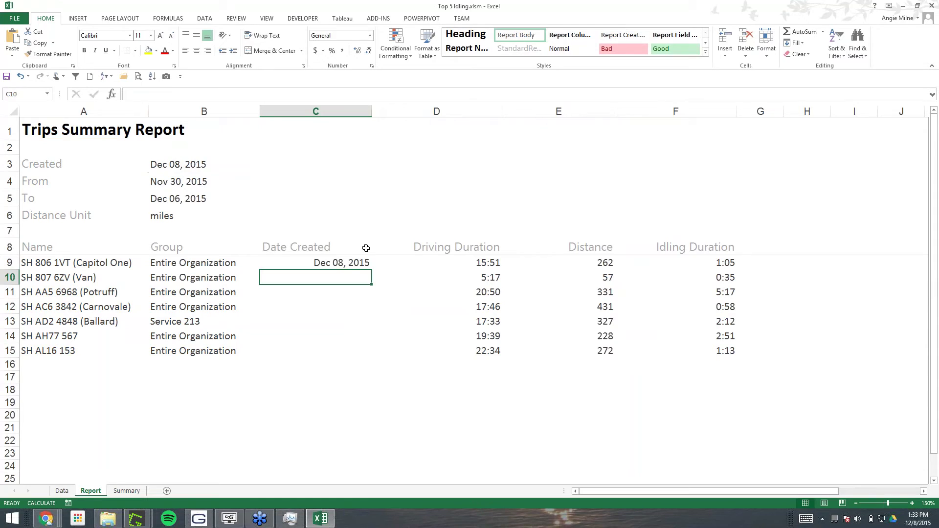
Fill the Date Created formula from C9 down to C15 on the Report sheet.
left_click(358, 261)
left_click_drag(375, 270, 371, 356)
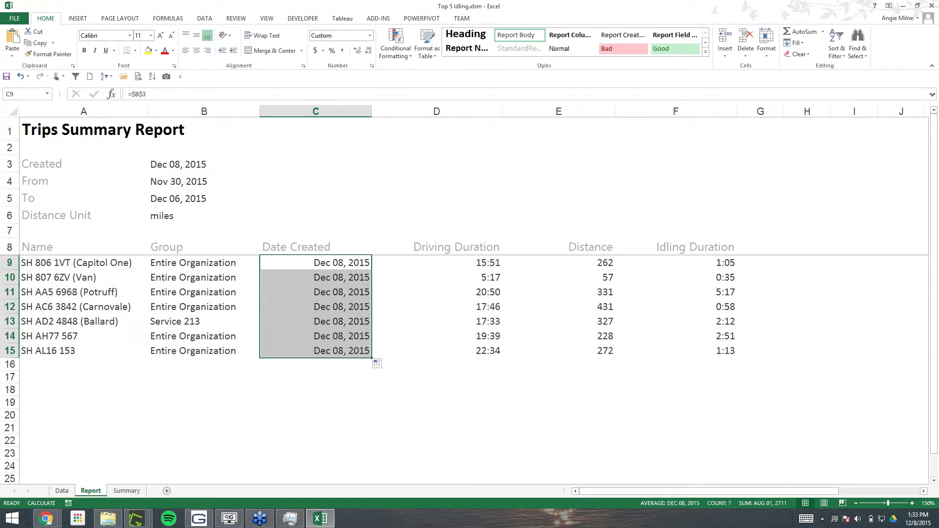
left_click(377, 204)
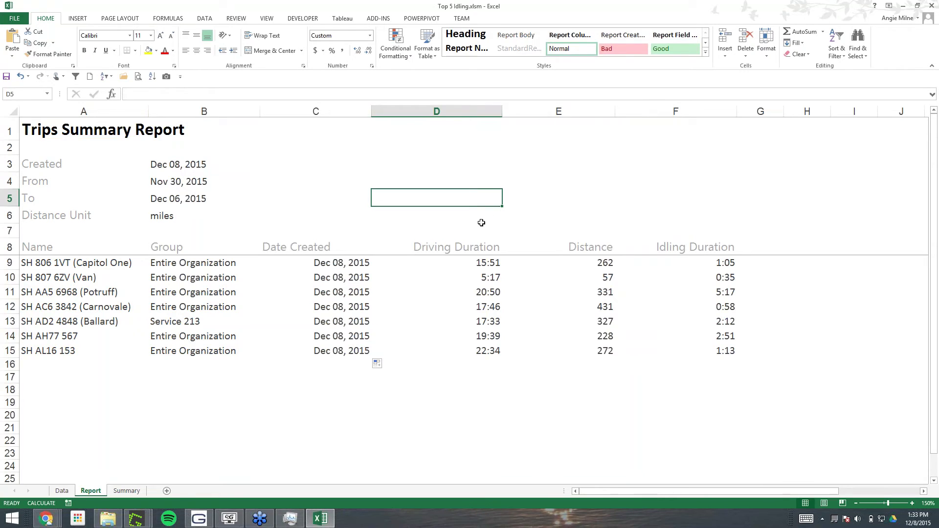
Select the named range AllData to check which columns and rows it covers on the Report sheet.
left_click(48, 96)
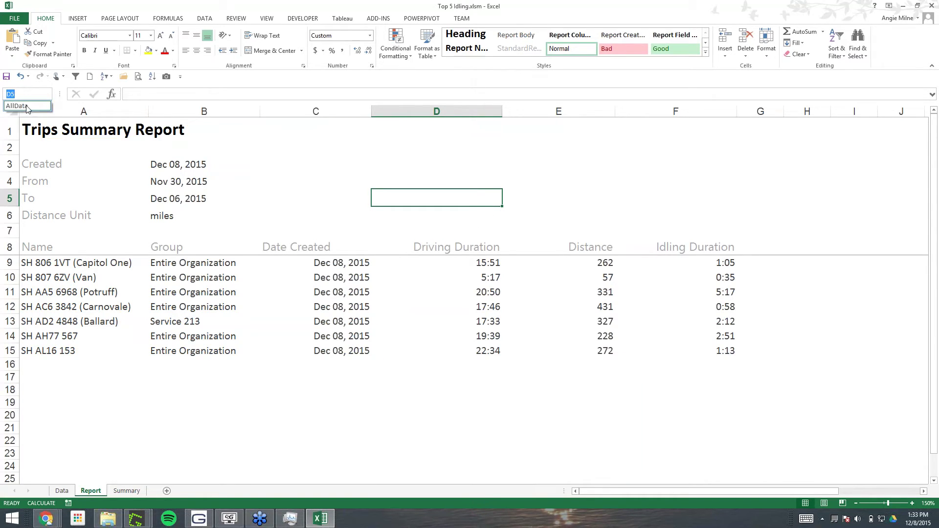
left_click(27, 106)
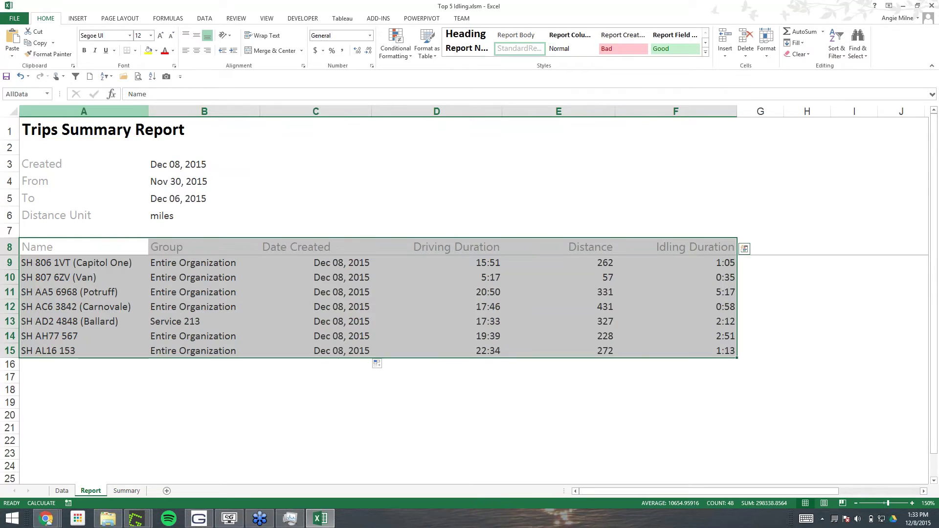
left_click(502, 186)
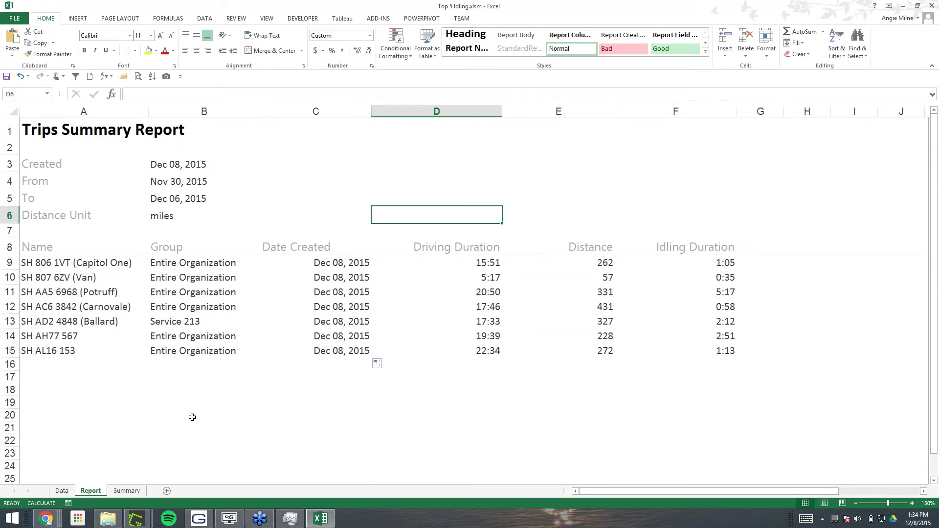
Refresh the pivot table on the Summary sheet to bring in the Date Created field.
left_click(127, 490)
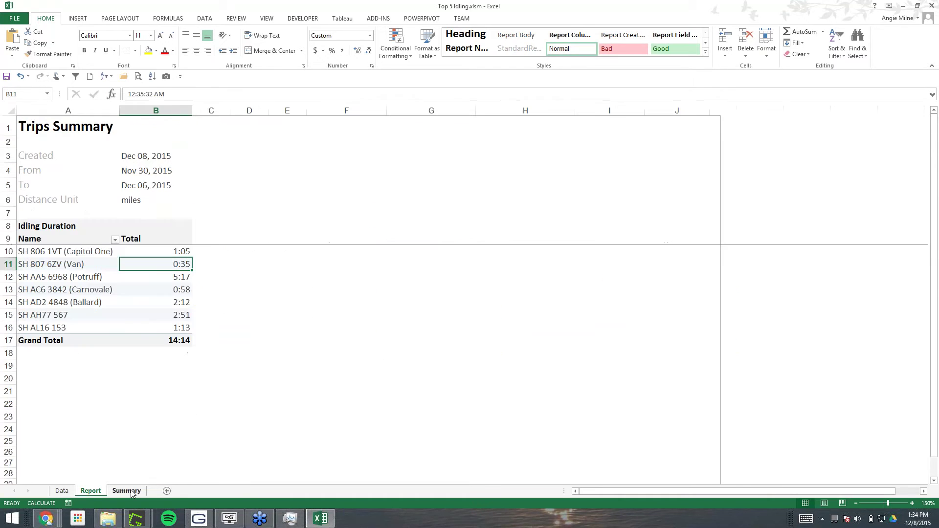
right_click(162, 266)
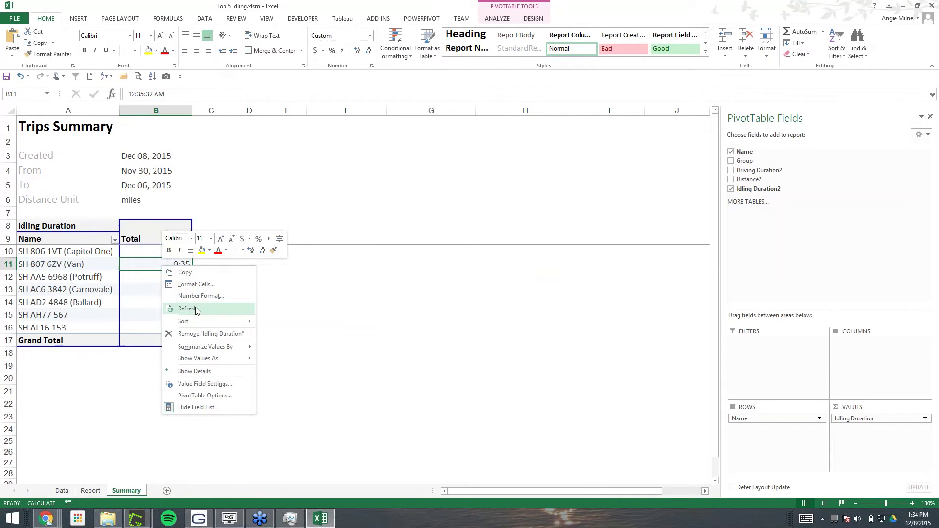
left_click(195, 308)
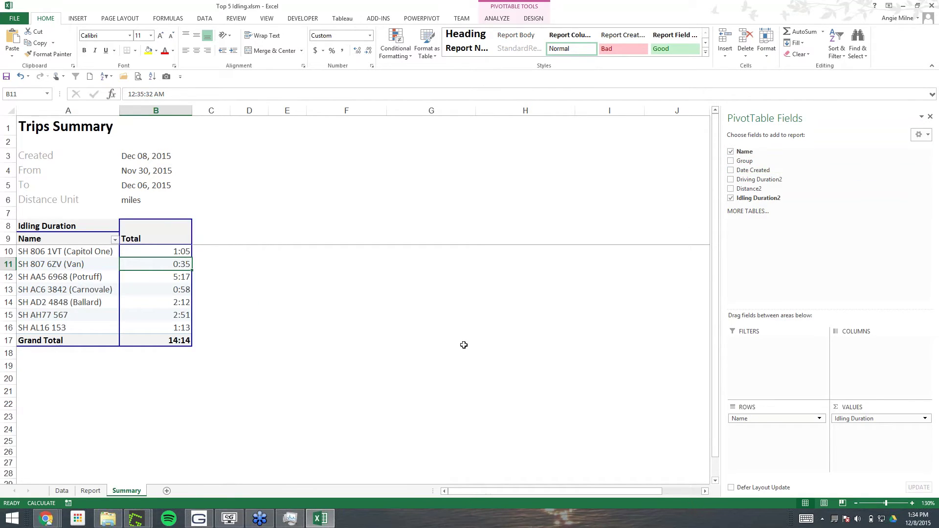
Delete the Date Created column C from the Report sheet.
left_click(91, 491)
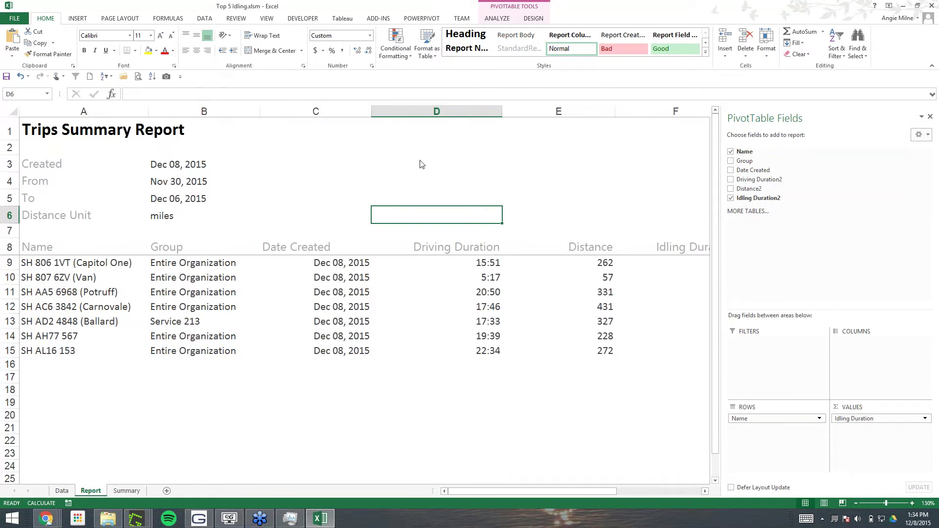
right_click(318, 112)
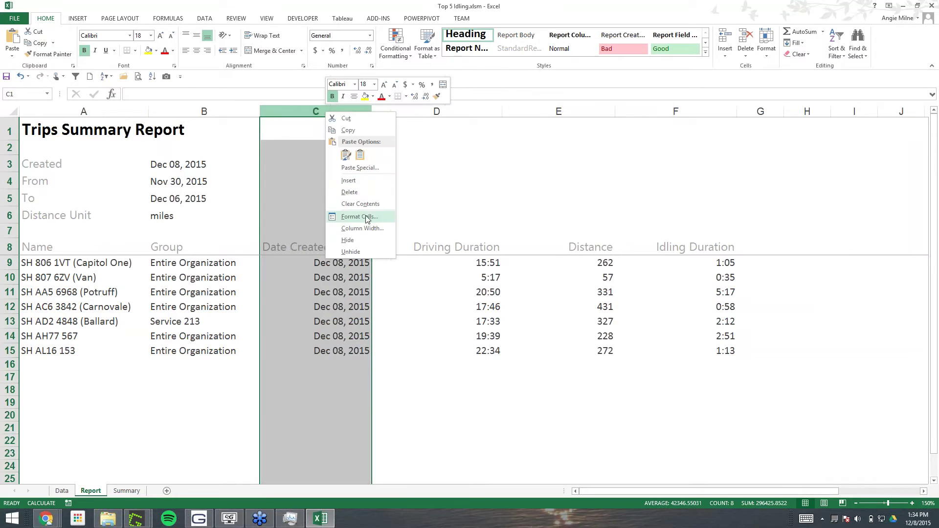
left_click(350, 192)
left_click(467, 201)
Refresh the Summary pivot table so its field list drops the deleted Date Created column.
left_click(127, 490)
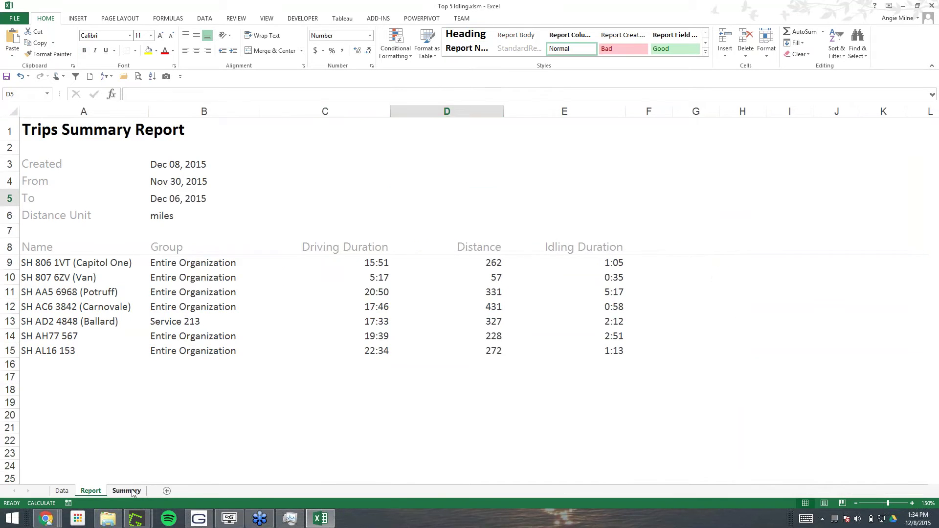
right_click(167, 264)
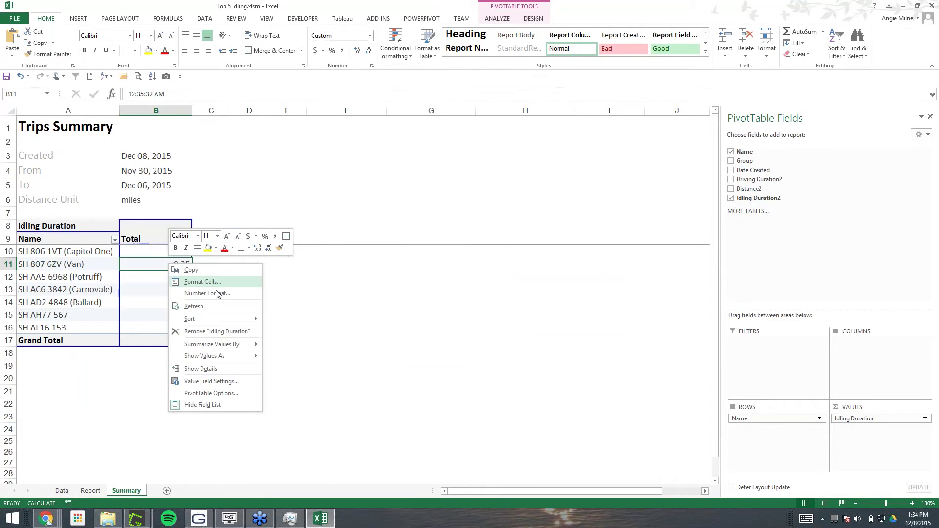
left_click(205, 303)
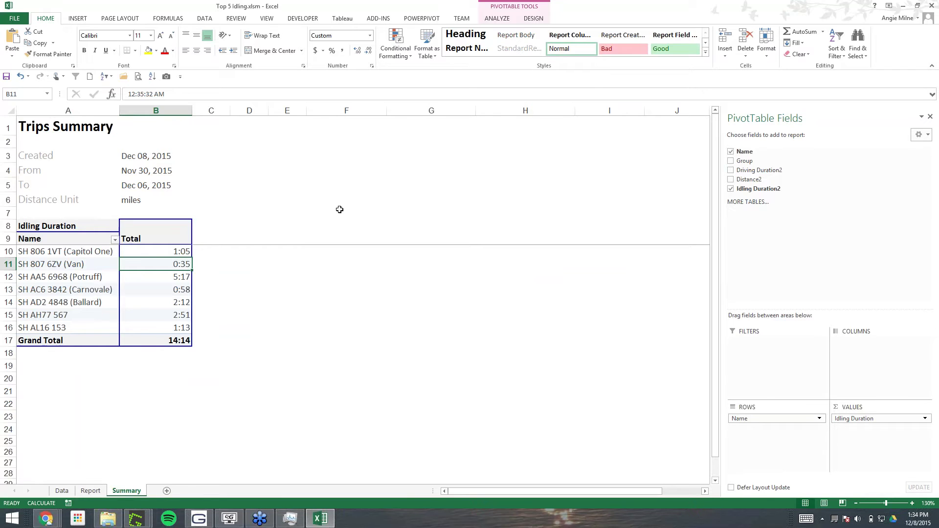
Open the Top 10 value filter for the Name field of the Summary pivot table.
left_click_drag(95, 251, 90, 325)
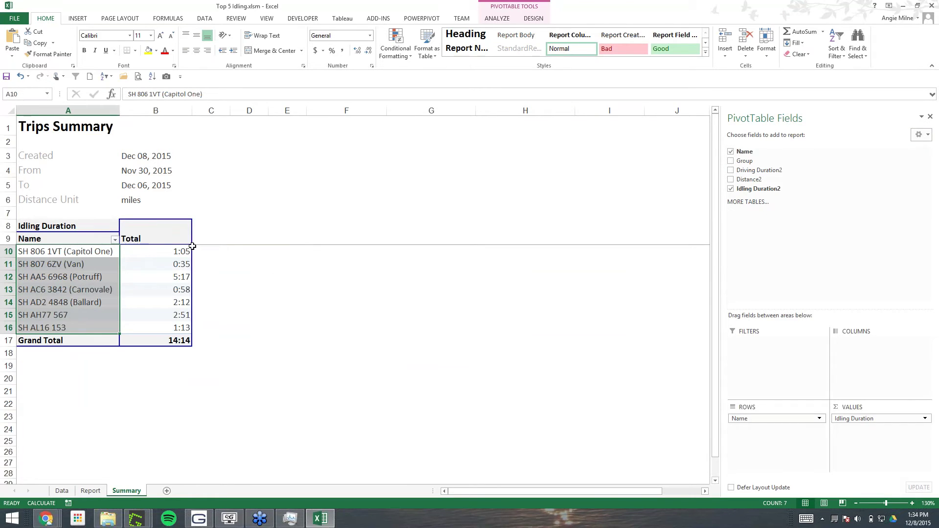
left_click(104, 252)
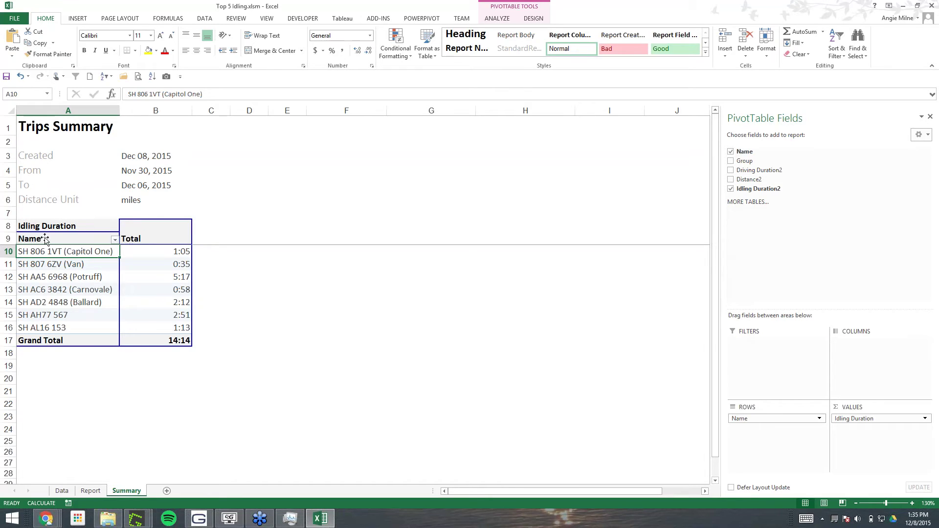
left_click(115, 240)
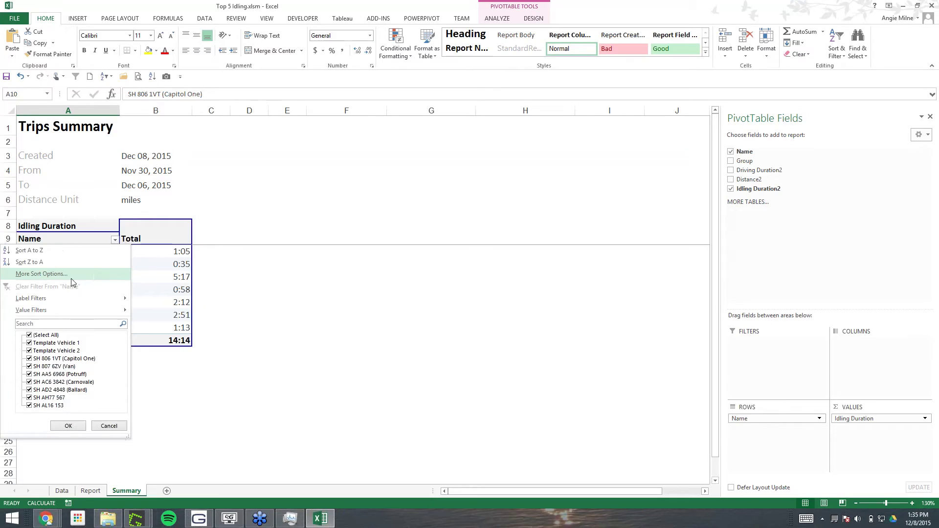
mouse_move(124, 314)
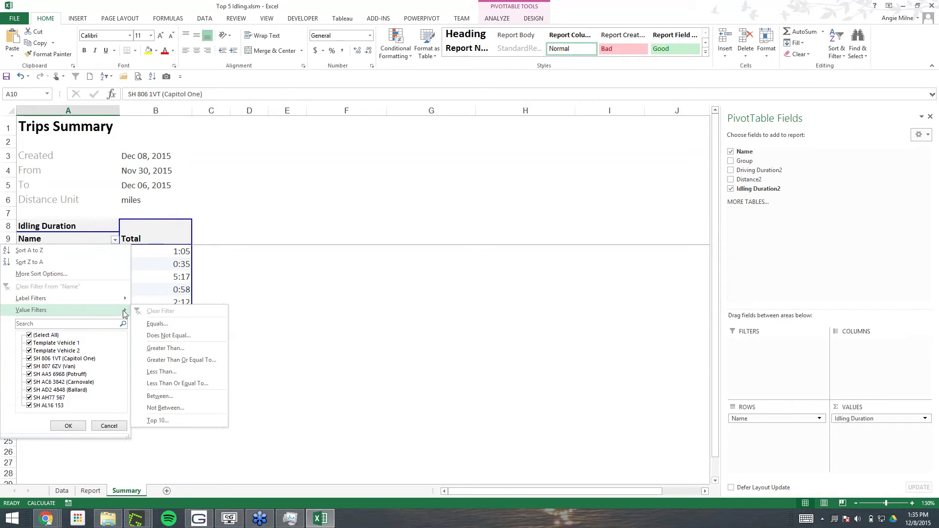
mouse_move(120, 302)
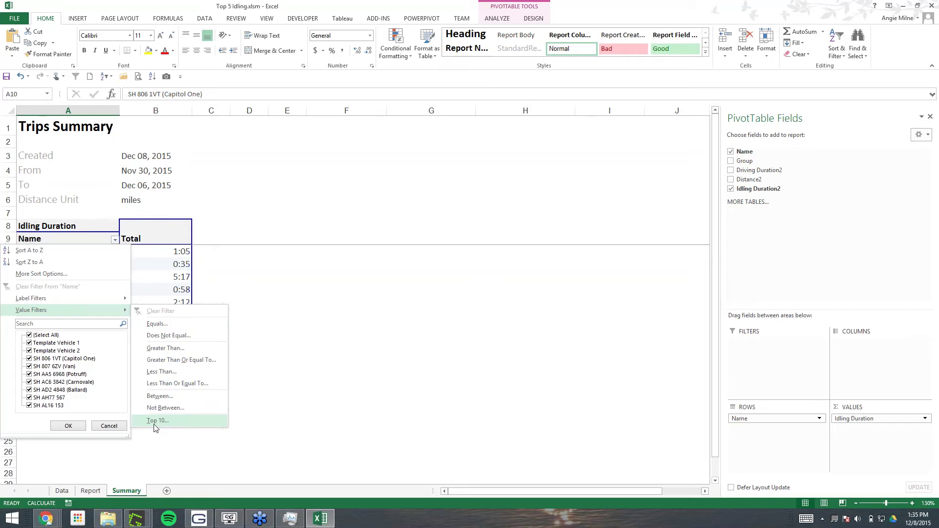
left_click(183, 424)
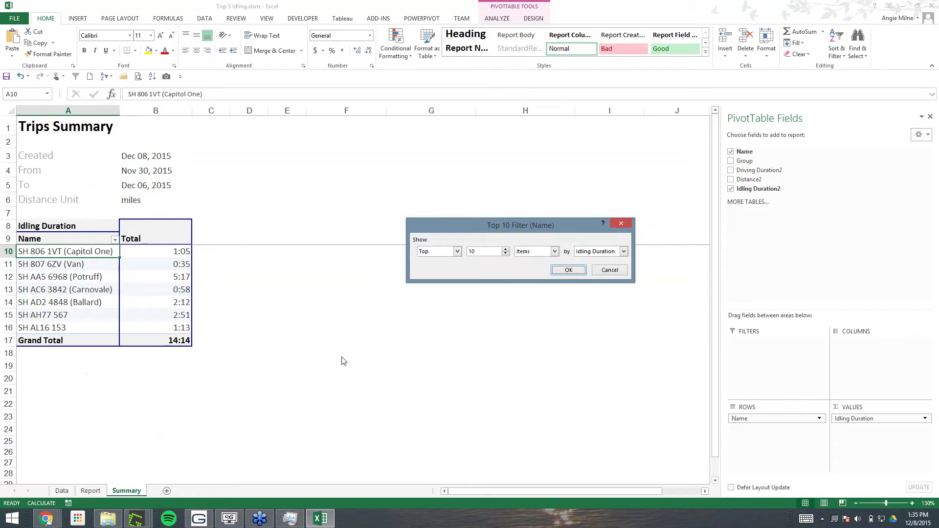
Filter the Name field to the top 5 items by Idling Duration.
left_click_drag(511, 225, 415, 224)
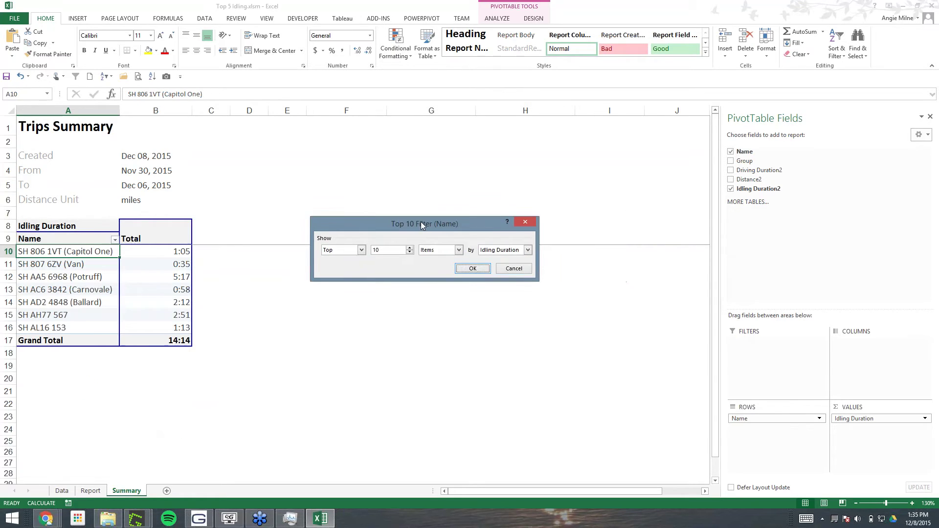
left_click(362, 251)
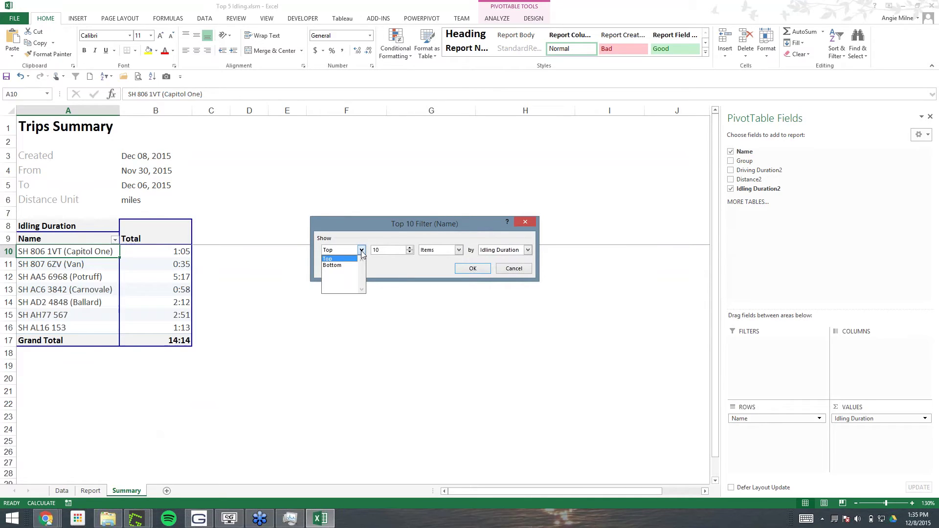
left_click(338, 259)
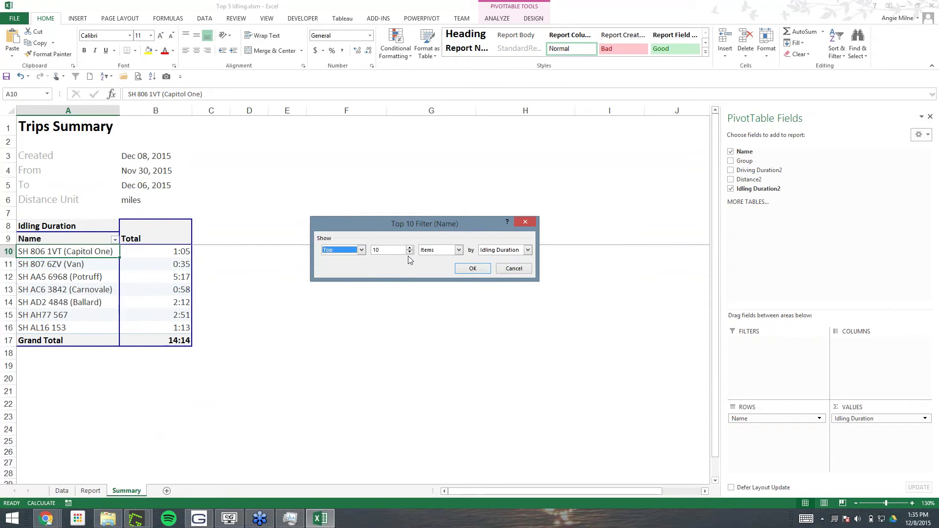
left_click(410, 253)
key("BackSpace")
left_click(459, 250)
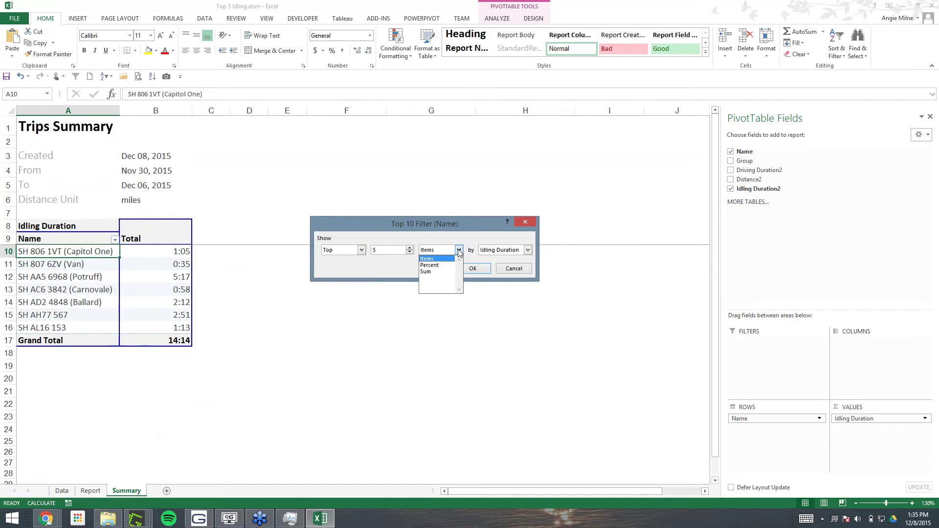
left_click(459, 250)
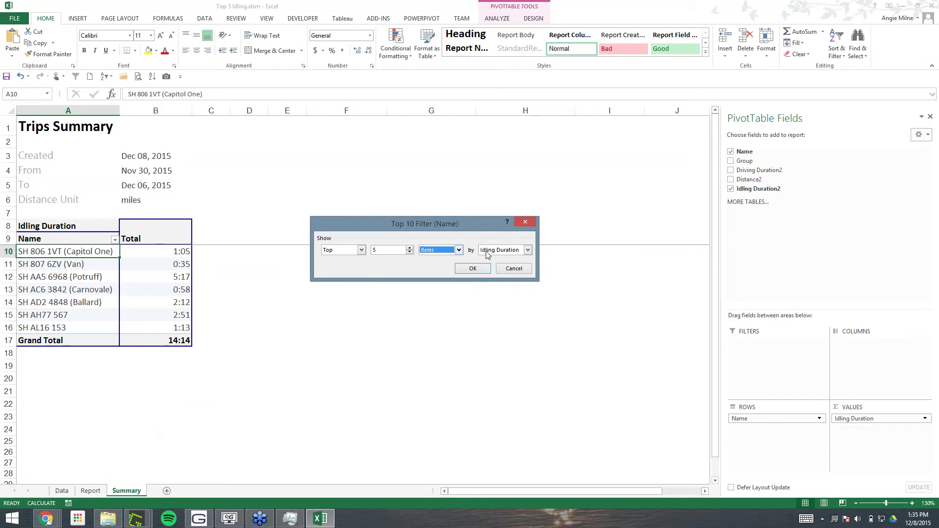
left_click(528, 251)
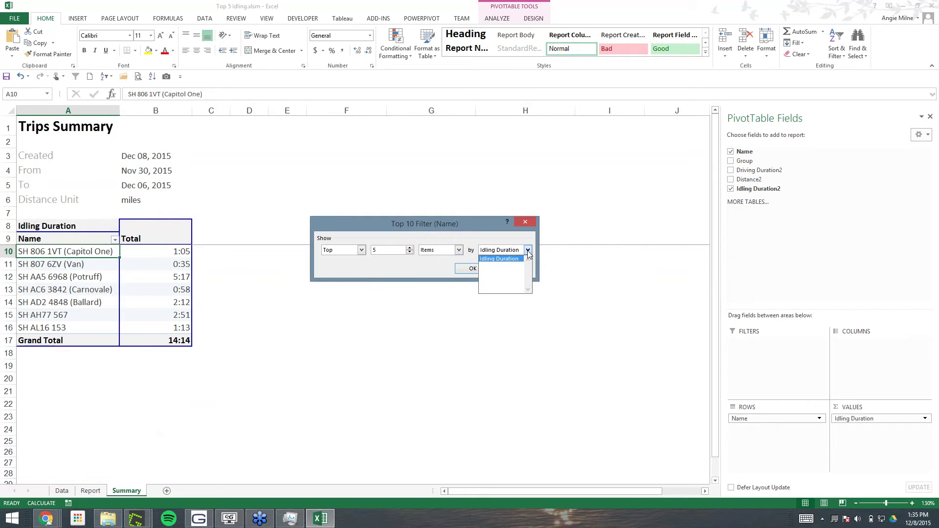
left_click(528, 251)
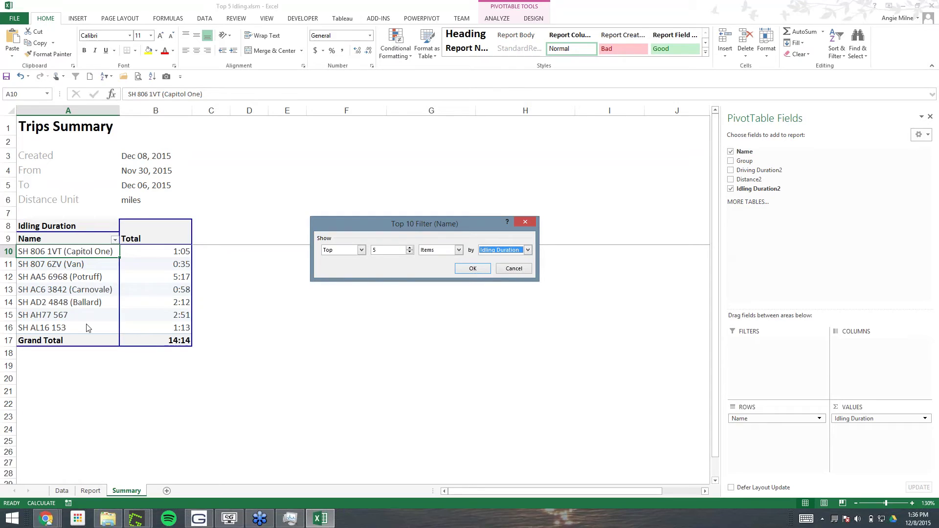
left_click(470, 269)
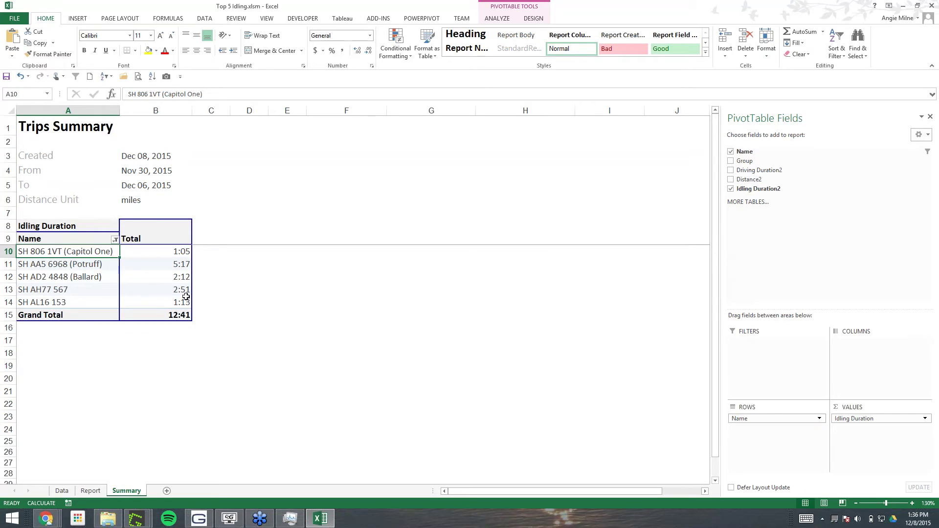
Review the filtered vehicles and their idling totals, and clear the filter from the Name field.
left_click_drag(93, 253, 93, 302)
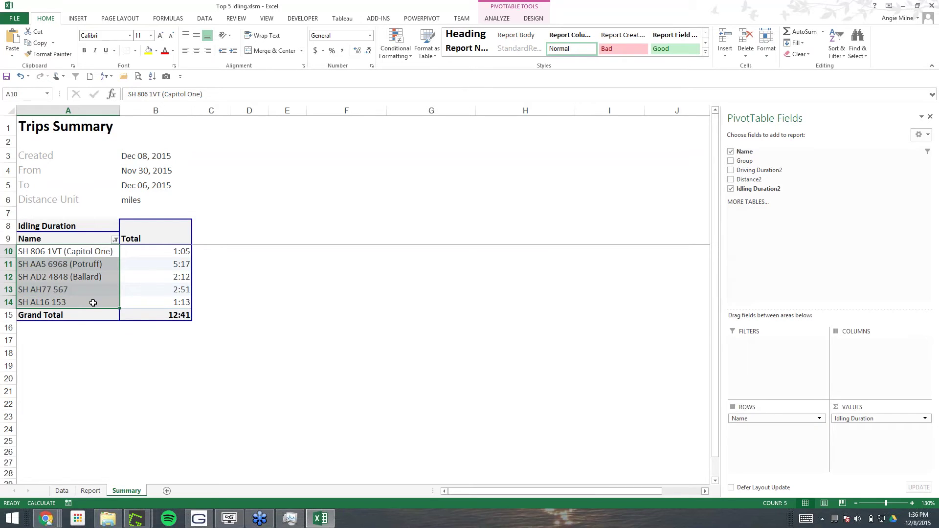
left_click(168, 250)
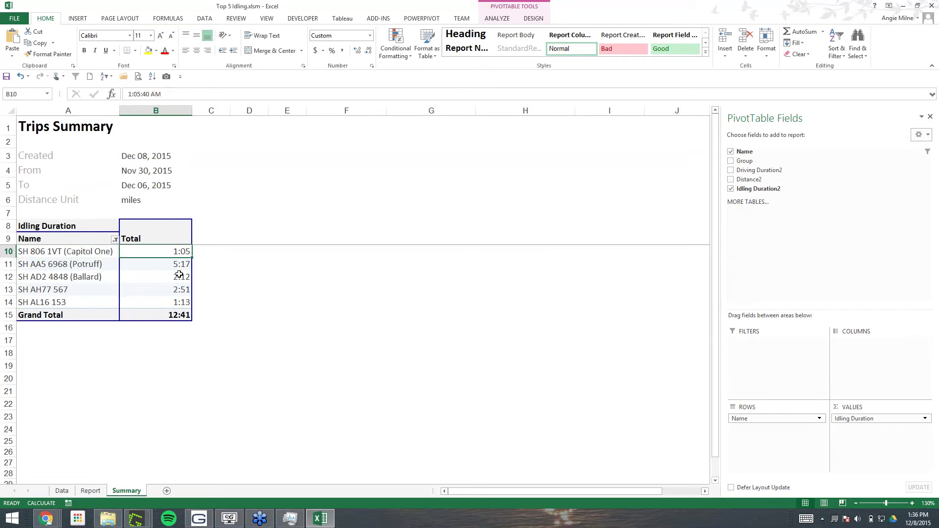
left_click(115, 239)
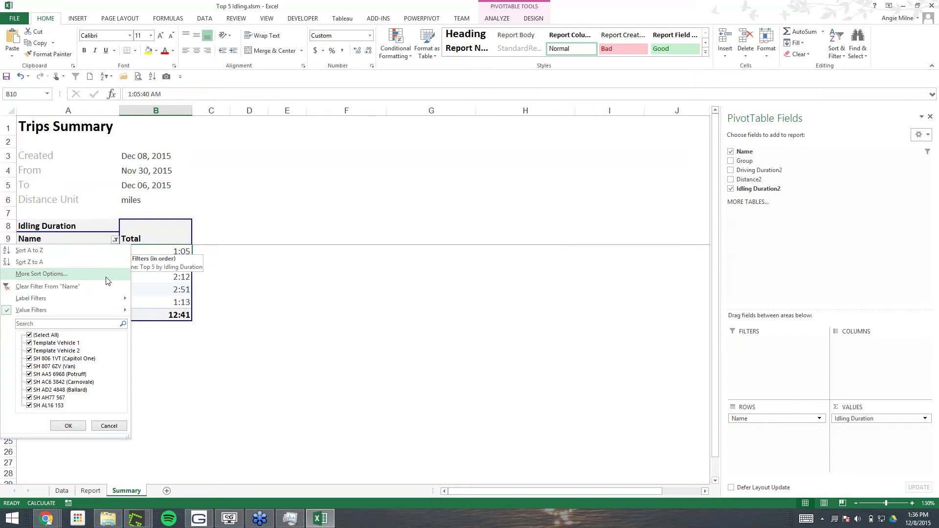
left_click(43, 288)
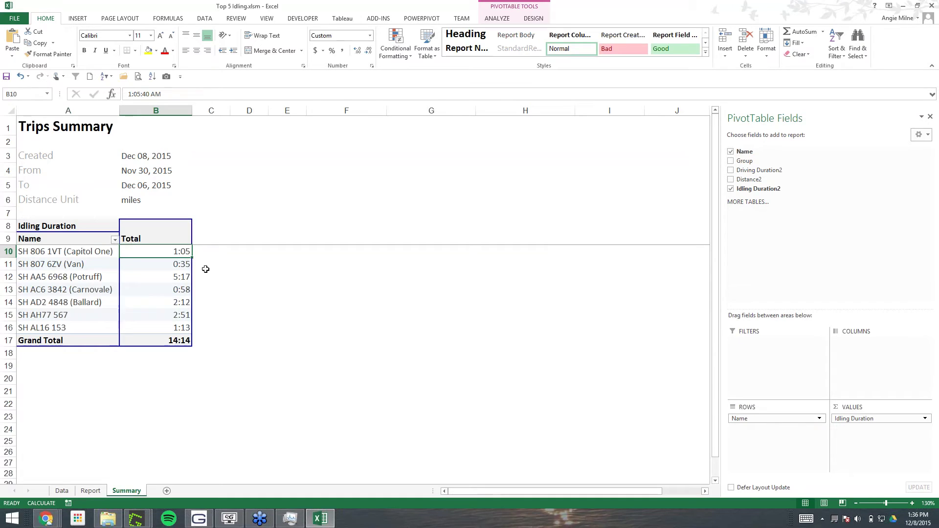
Examine the names and idling durations of the vehicles in rows 11 and 13 of the unfiltered pivot.
left_click(187, 265)
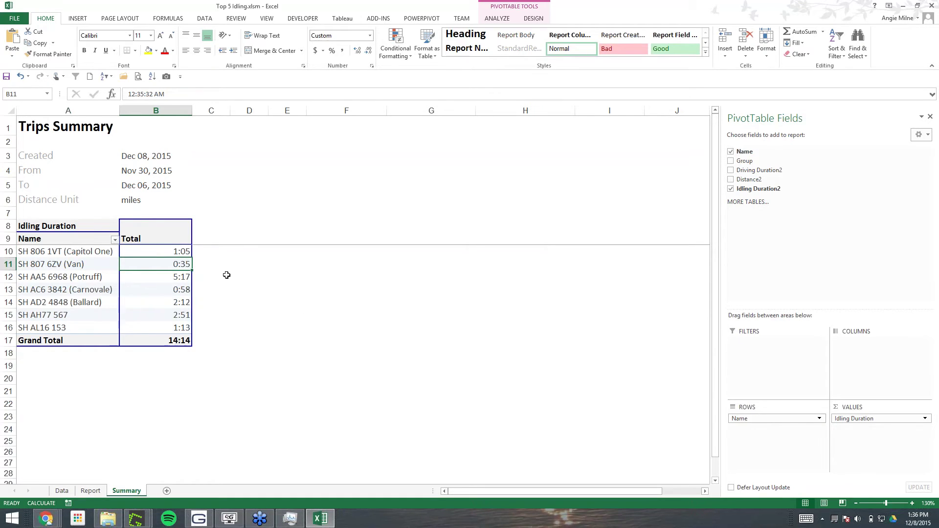
mouse_move(197, 266)
left_click(169, 290)
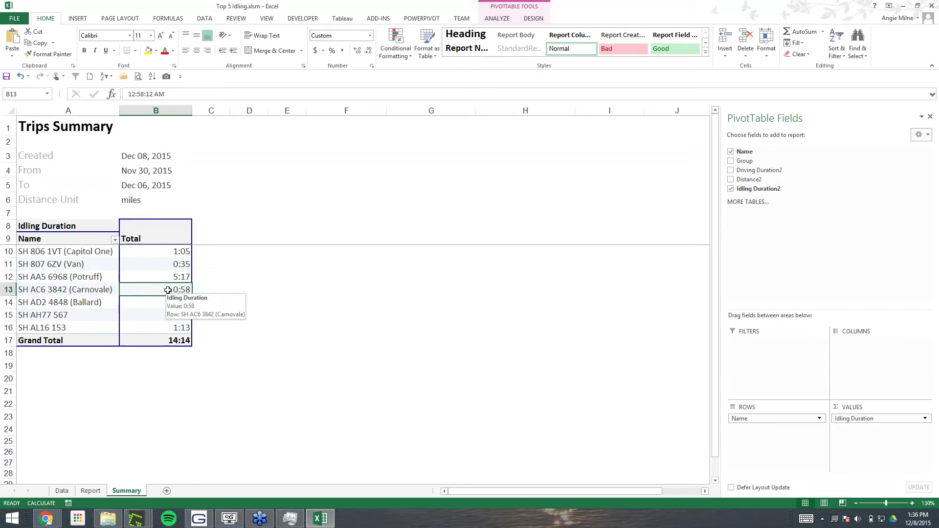
left_click(73, 264)
left_click(107, 289)
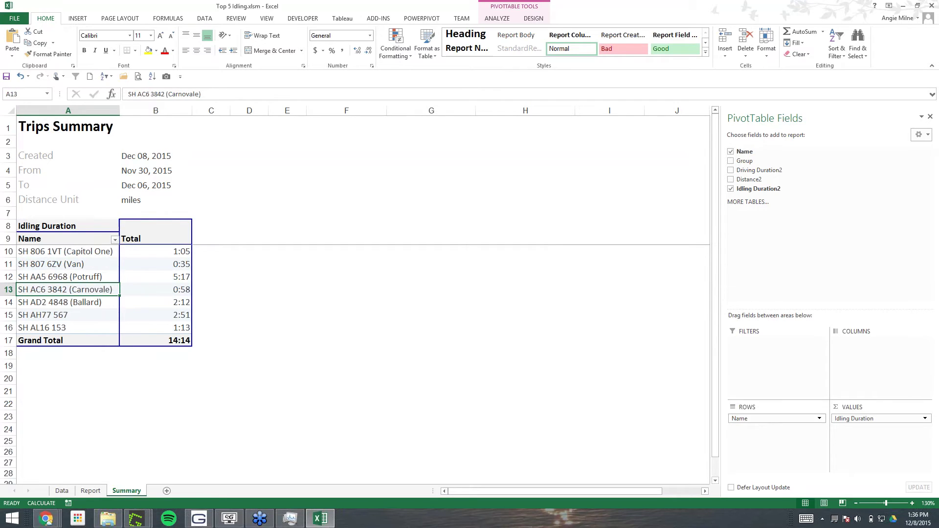
Reapply a top 5 items filter by Idling Duration to the Name field of the Summary pivot table.
left_click(114, 239)
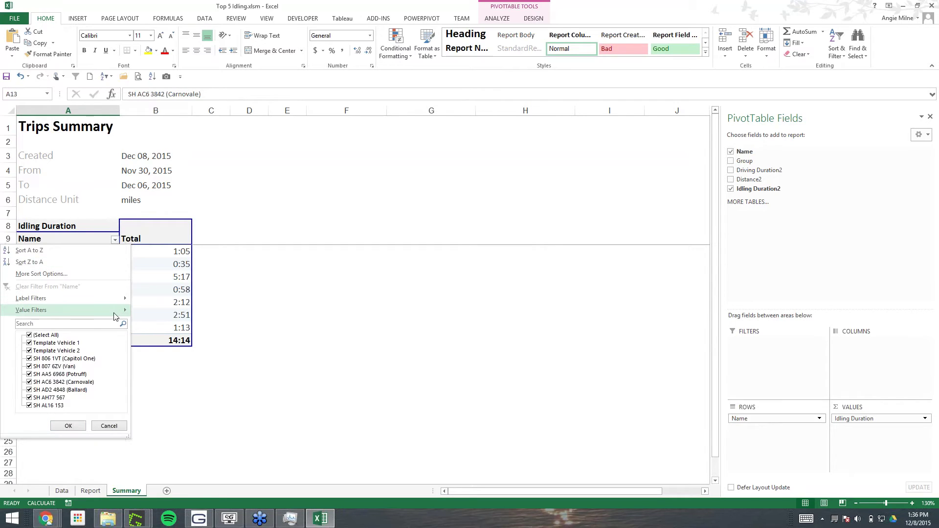
mouse_move(120, 310)
left_click(170, 422)
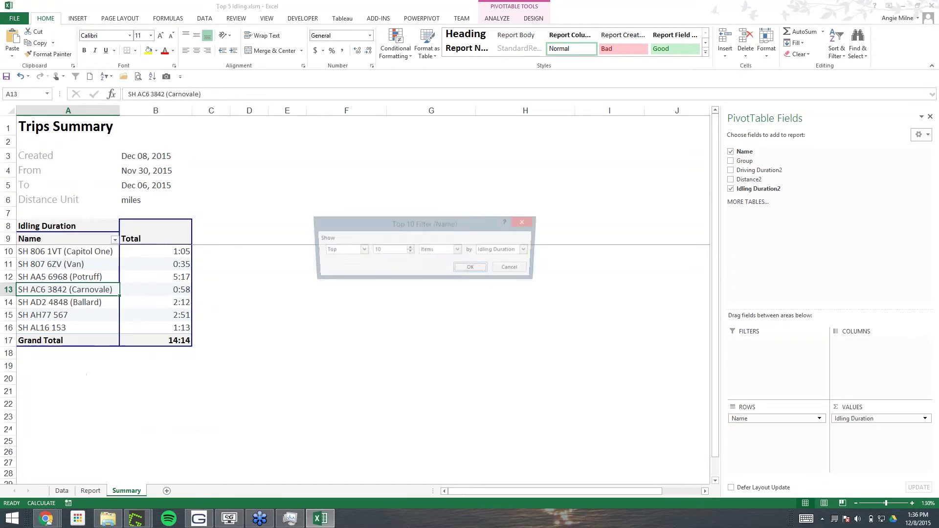
key("Tab")
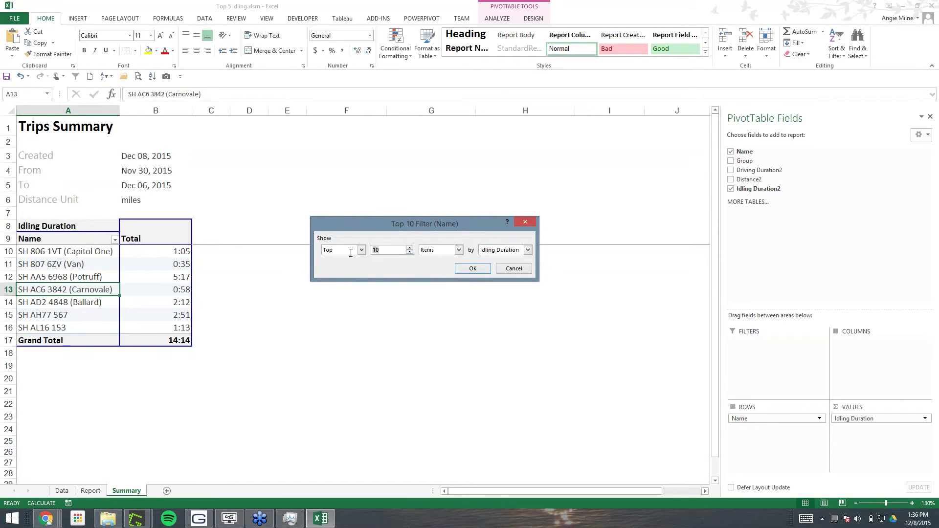
type("5")
left_click(472, 268)
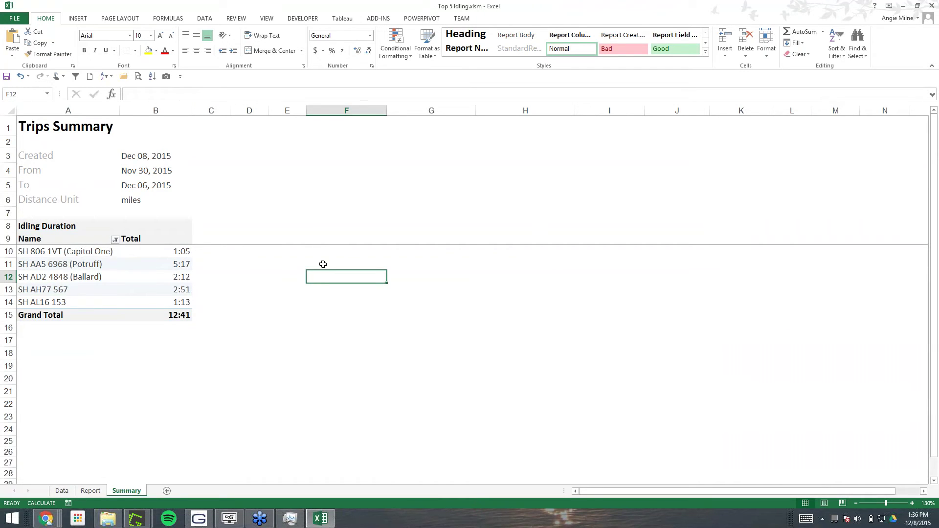
Examine the vehicle names and idling durations in rows 10 to 12 of the filtered pivot table.
left_click(157, 252)
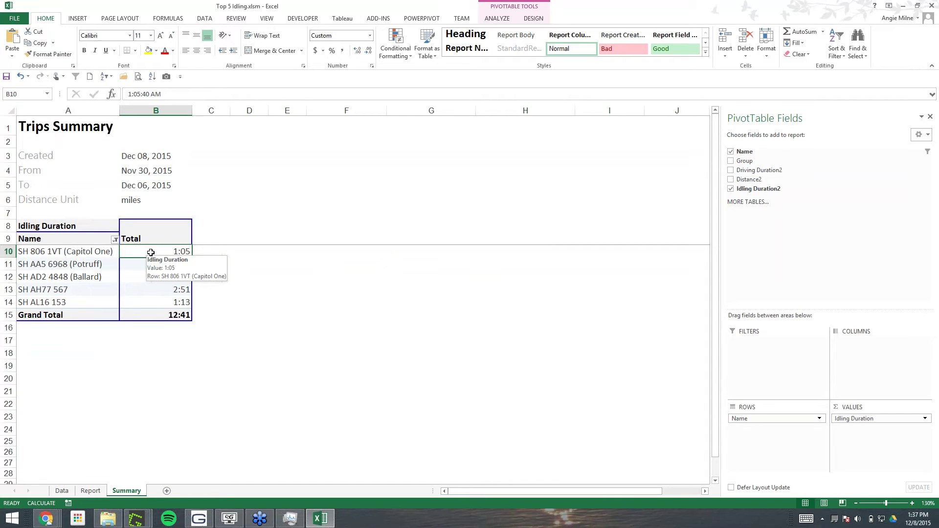
left_click(91, 265)
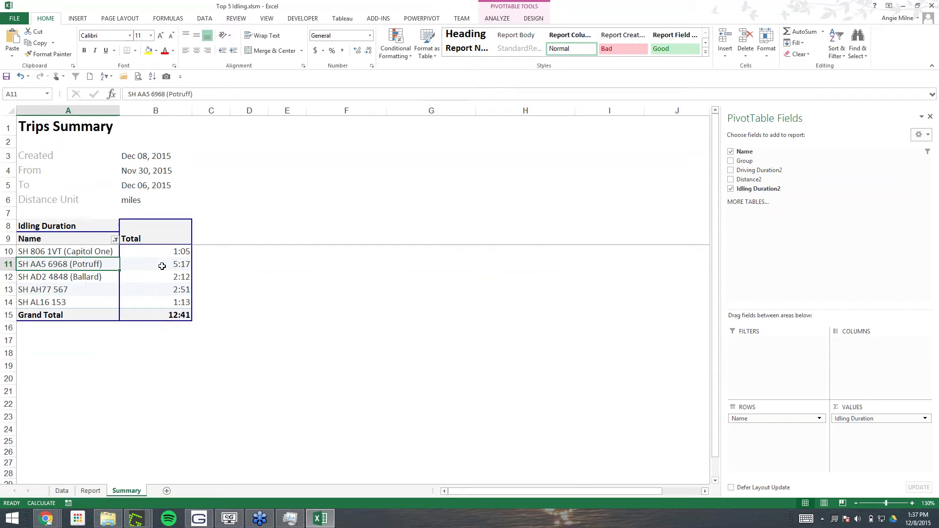
left_click(165, 239)
left_click(150, 276)
left_click(89, 273)
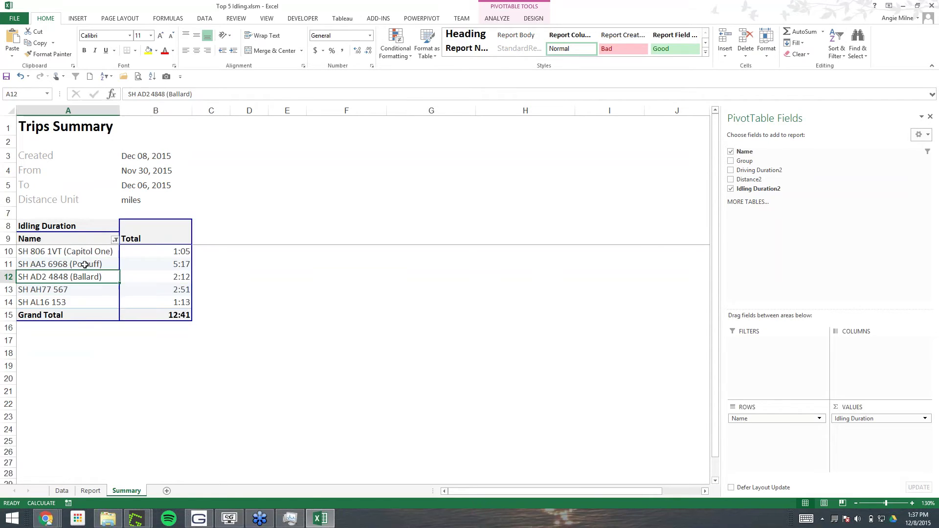
left_click(77, 254)
left_click(394, 289)
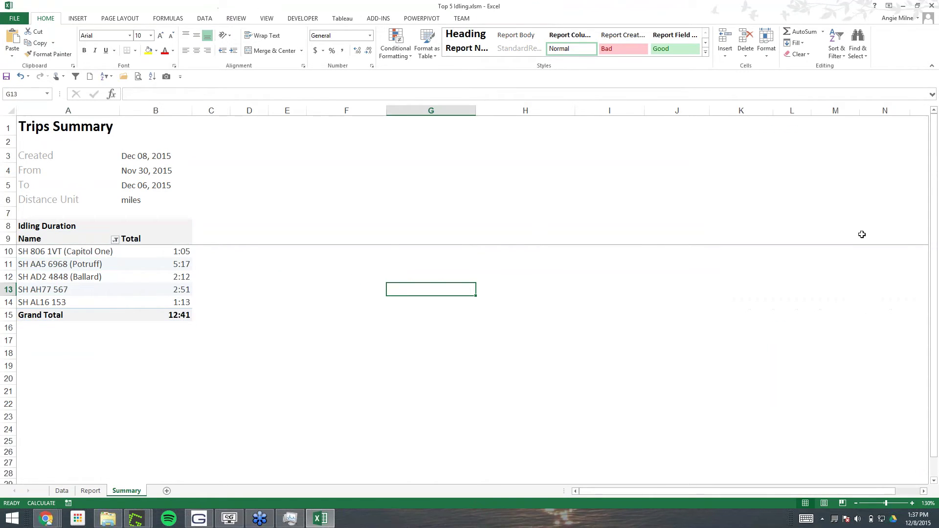
Insert a 2-D clustered column chart from the filtered pivot table and place it beside the table, starting at row 10.
left_click(160, 265)
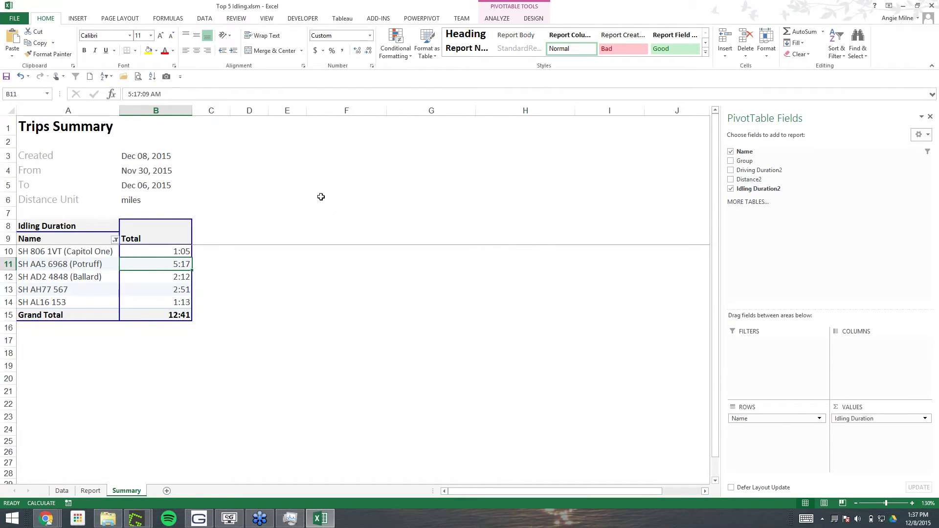
left_click(77, 19)
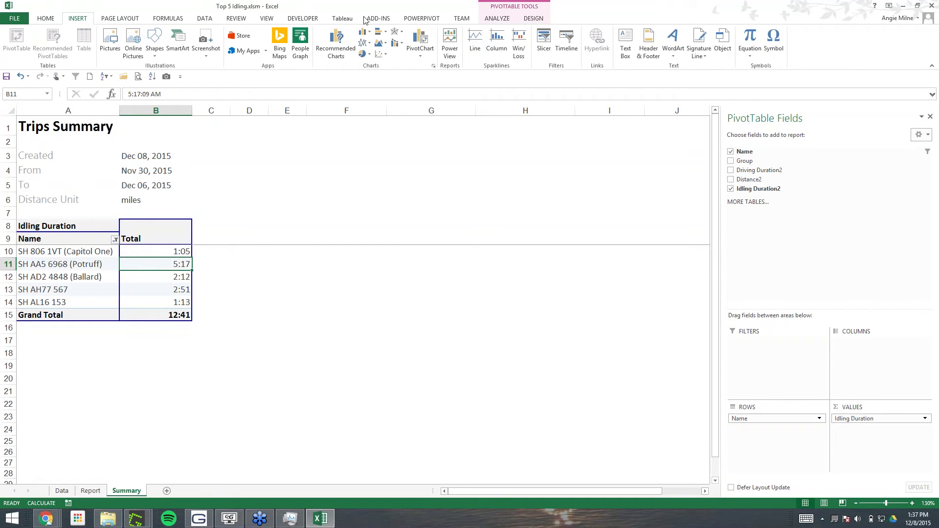
left_click(368, 33)
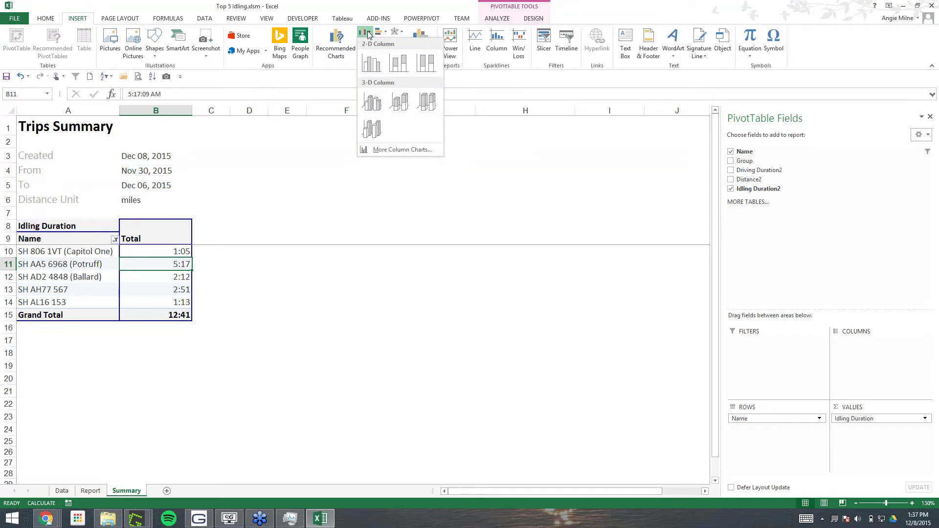
left_click(373, 65)
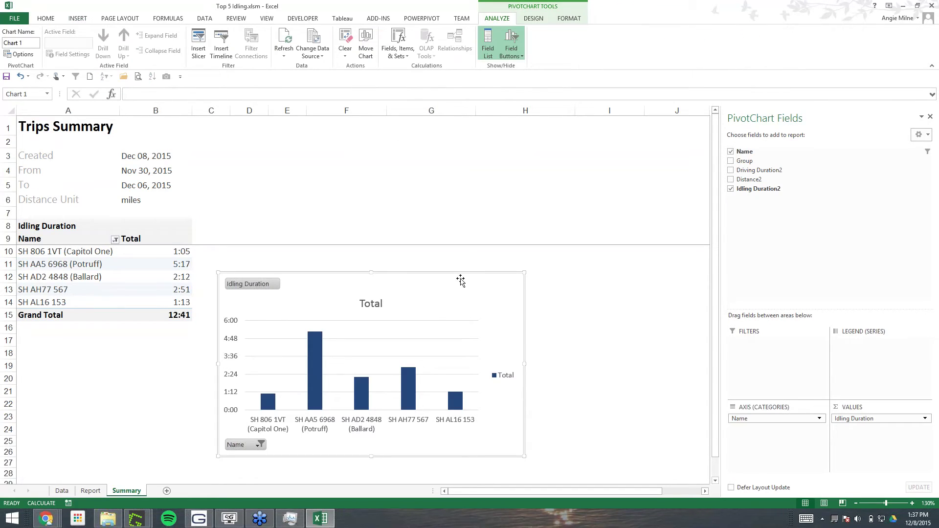
left_click_drag(469, 277, 535, 251)
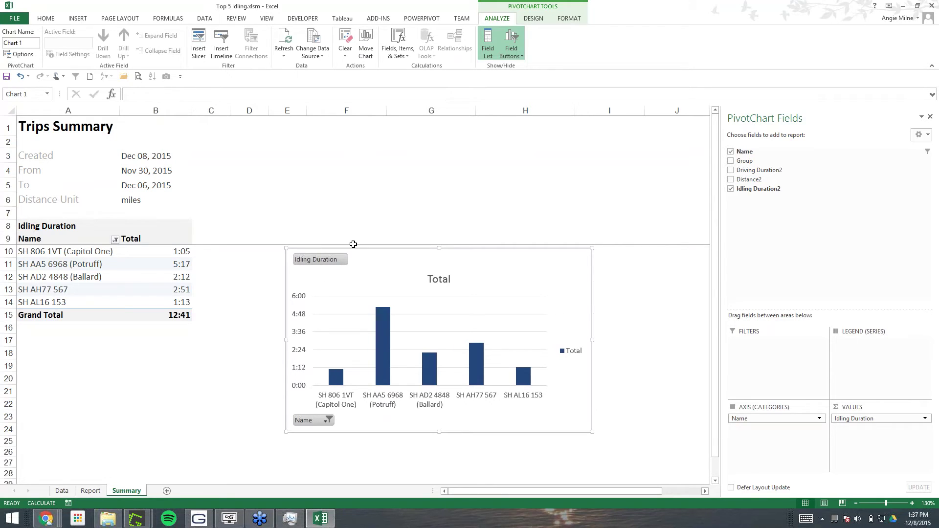
Hide all field buttons on the pivot chart and delete its legend.
right_click(319, 265)
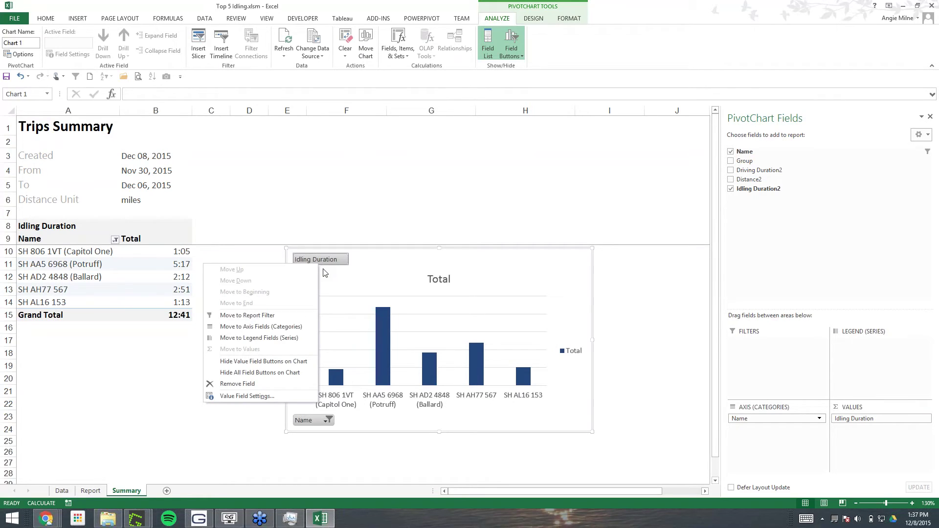
left_click(275, 373)
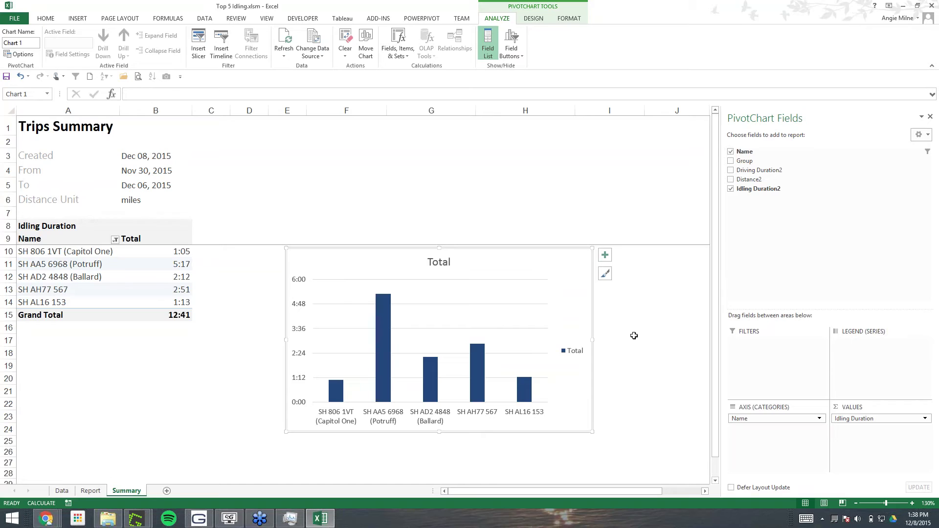
left_click(577, 355)
key("Delete")
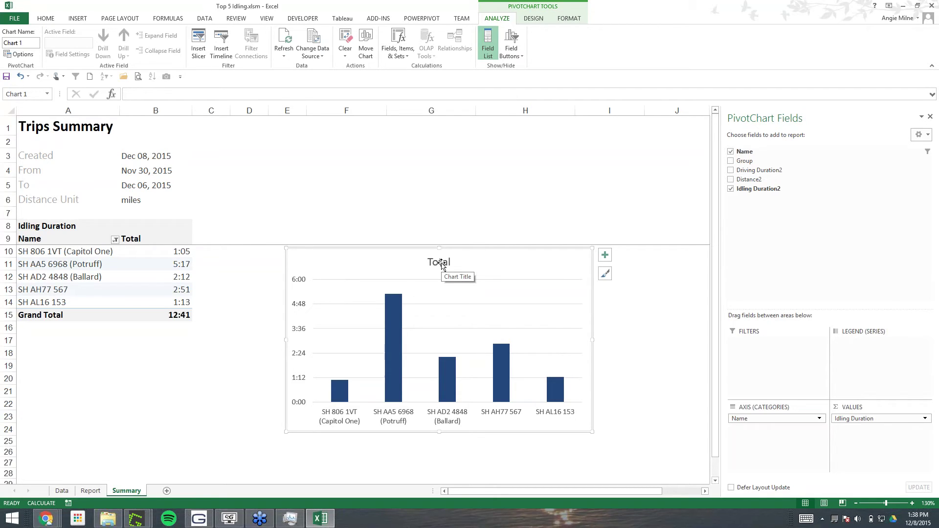
Check the report charts on the MyGeotab dashboard in Chrome, and delete the pivot chart's title back in Excel.
left_click(43, 521)
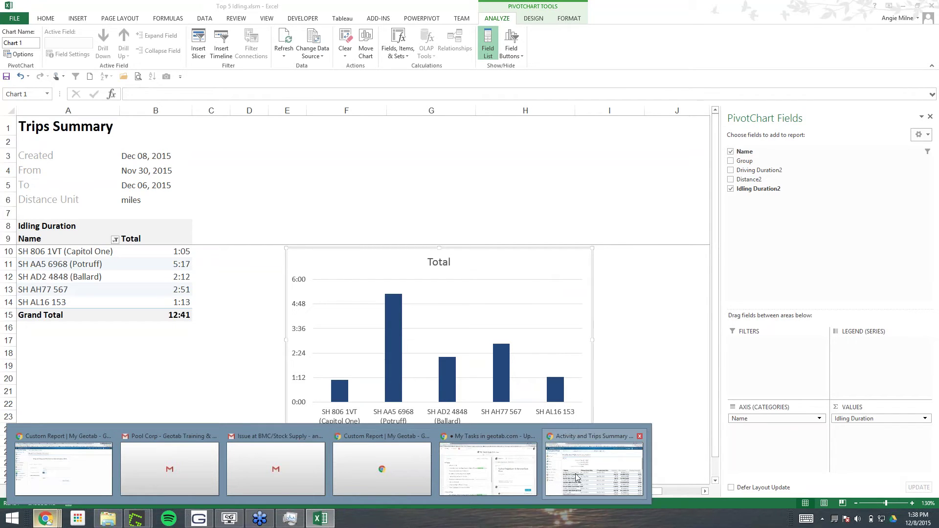
left_click(577, 477)
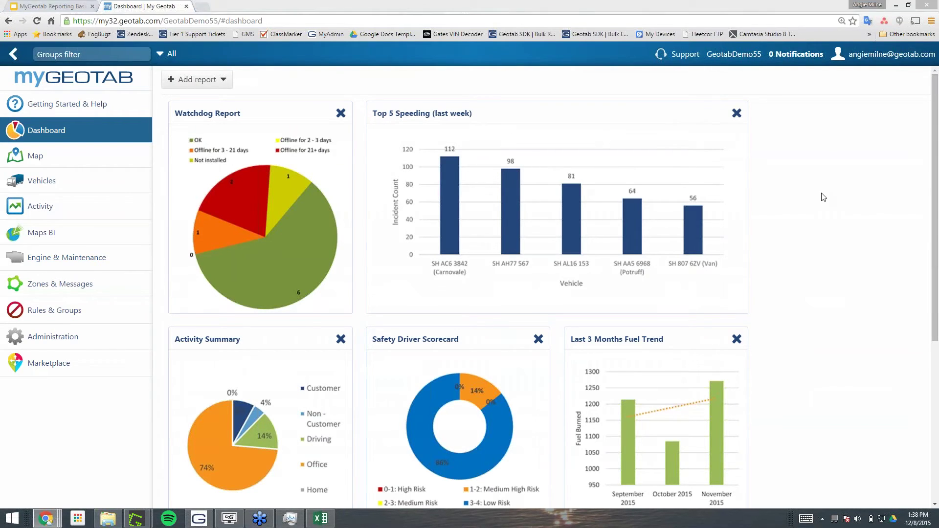
key("alt+Tab")
left_click(440, 263)
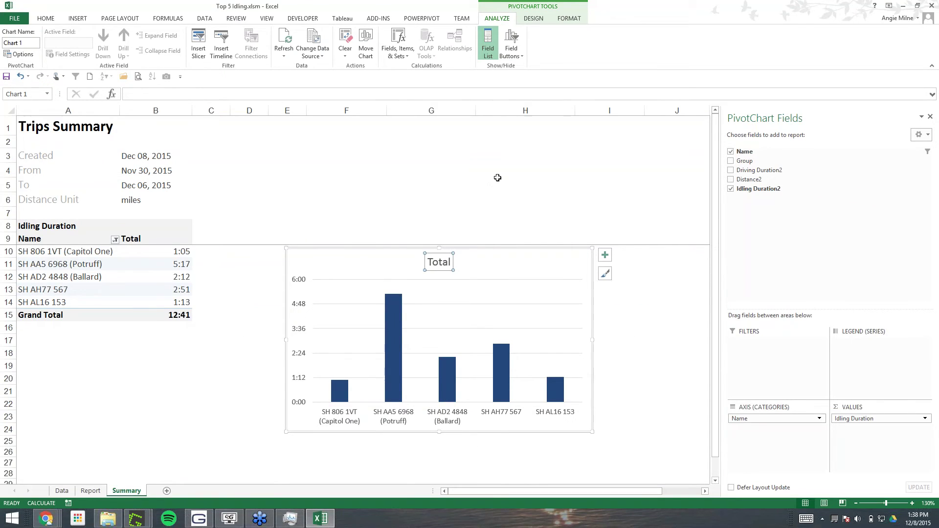
key("Delete")
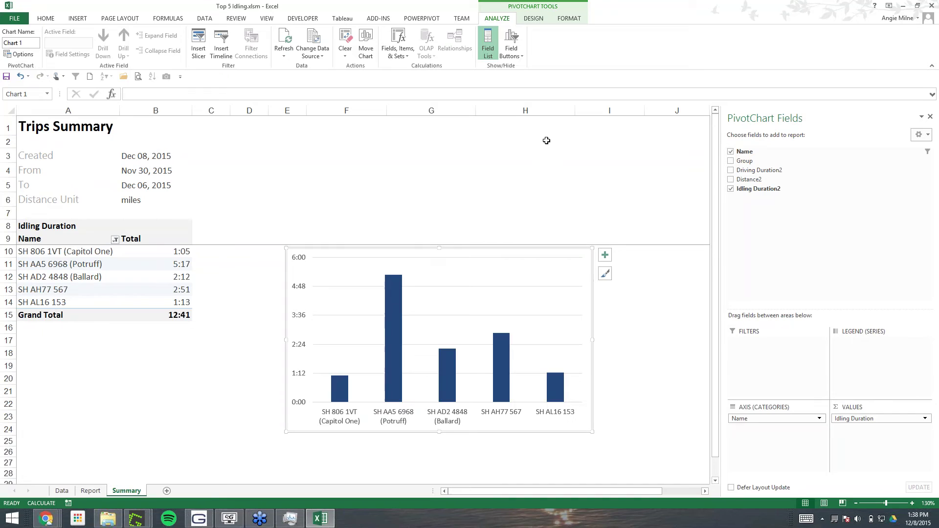
left_click(568, 19)
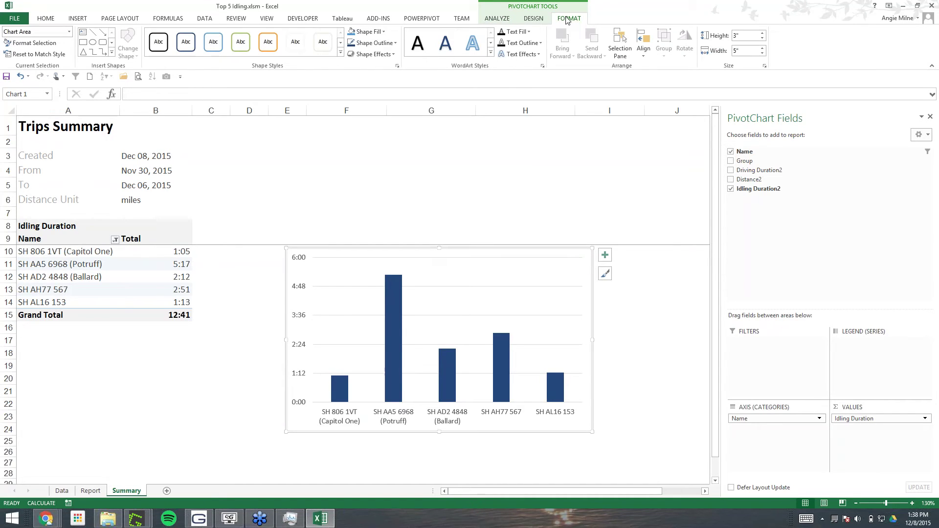
left_click(537, 16)
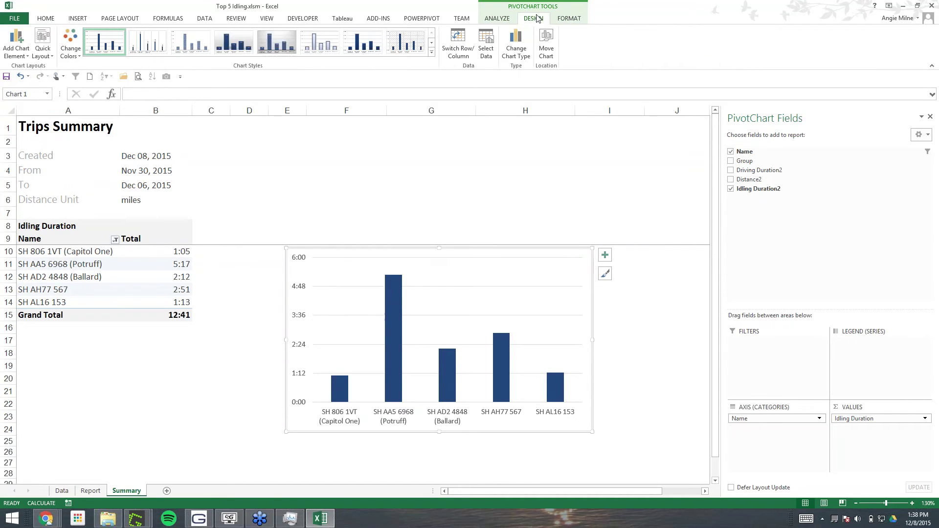
left_click(499, 18)
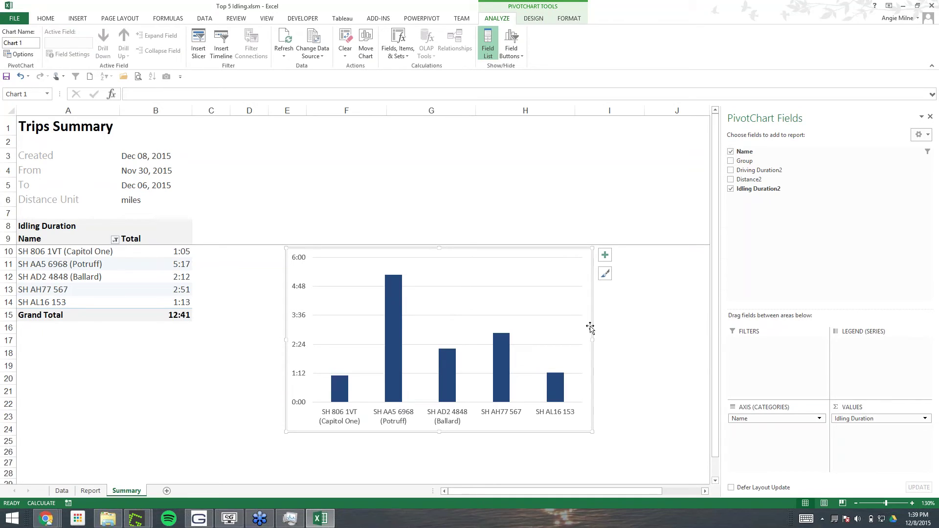
Add axis titles to the pivot chart and name the horizontal axis "Vehicle".
left_click(601, 257)
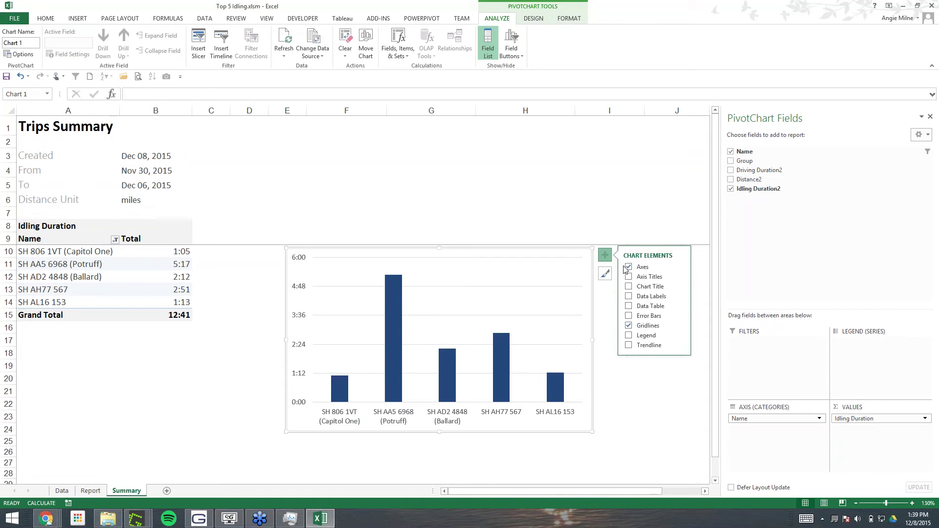
left_click(629, 277)
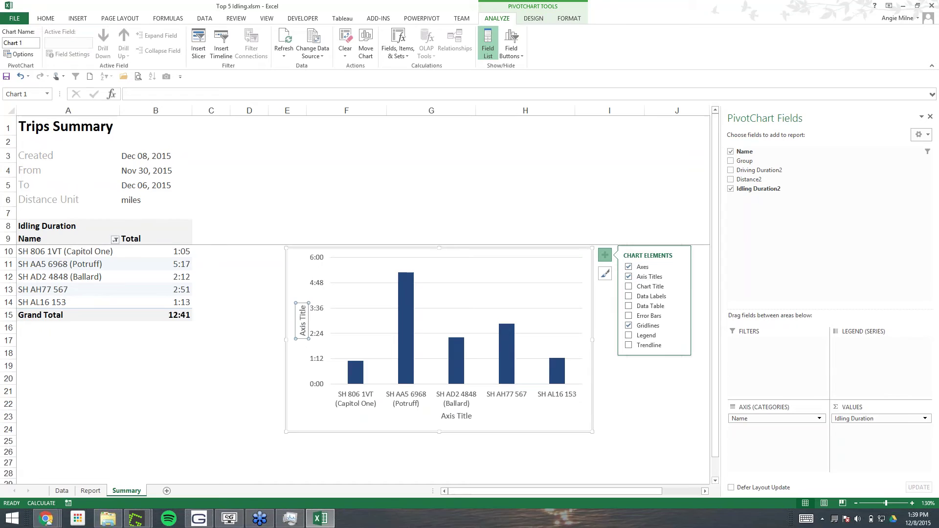
left_click(456, 416)
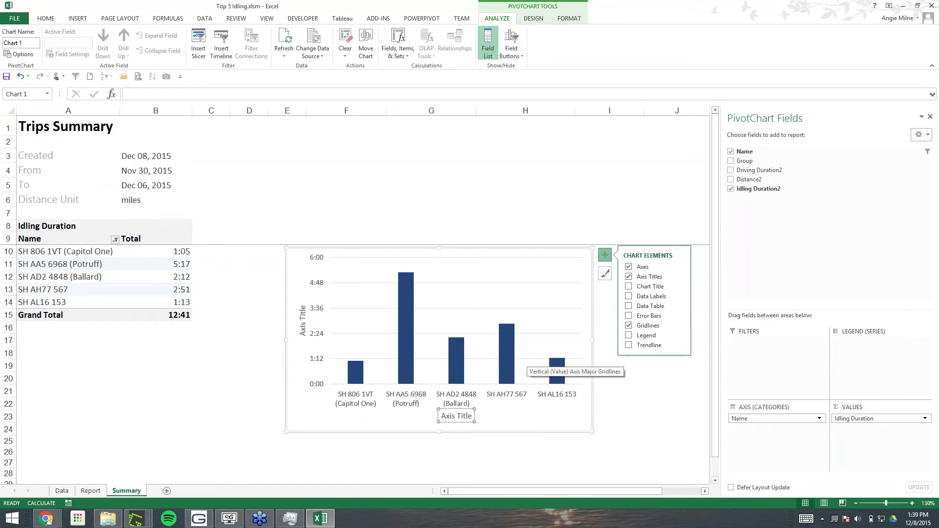
type("Vehiclke")
key("BackSpace")
key("BackSpace")
key("BackSpace")
type("le")
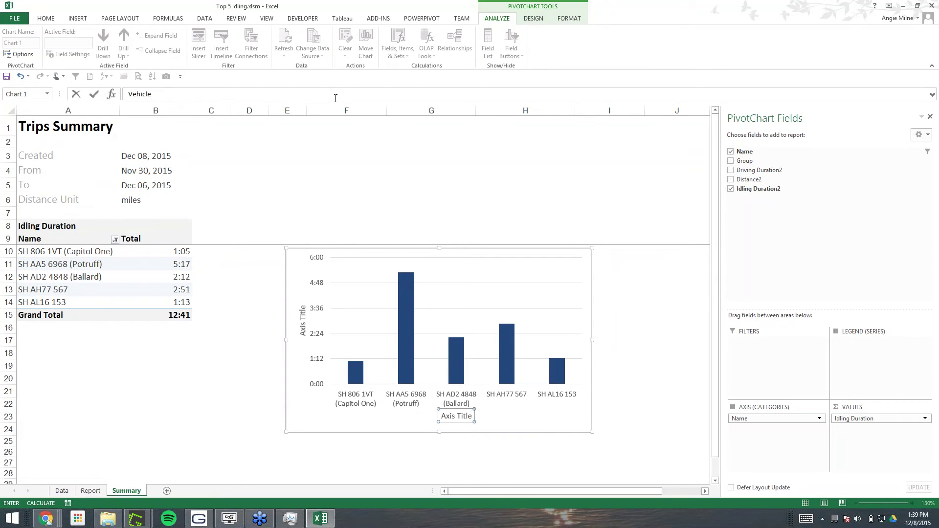
key("Return")
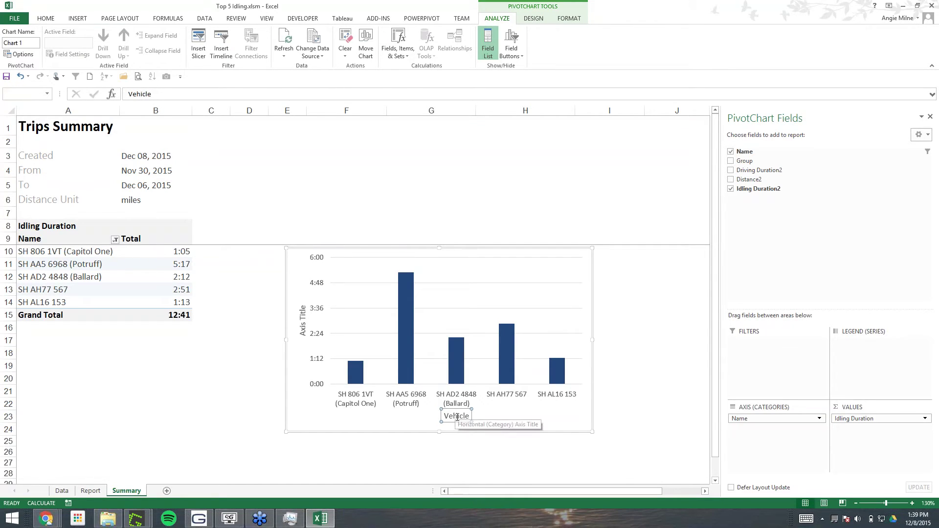
Name the chart's vertical axis "Idle Duration" and deselect the chart.
left_click(302, 320)
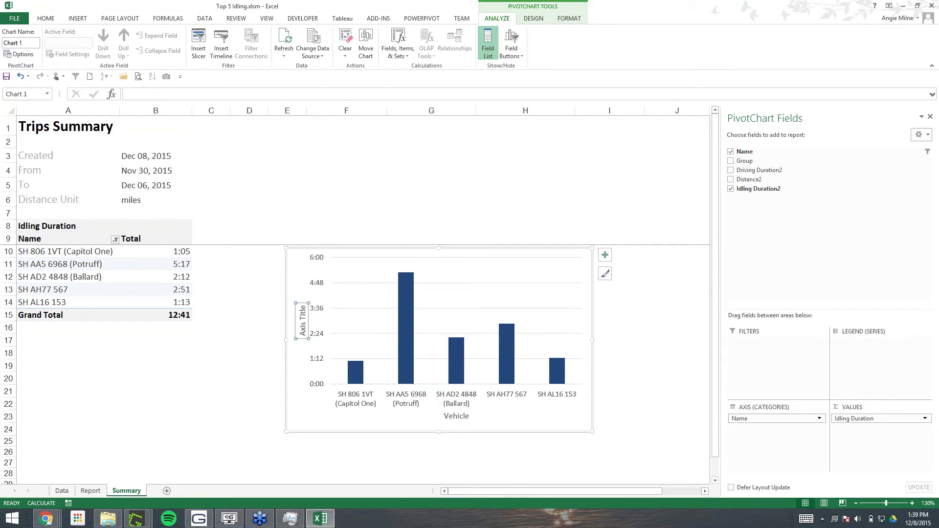
type("Idle Duration")
key("Return")
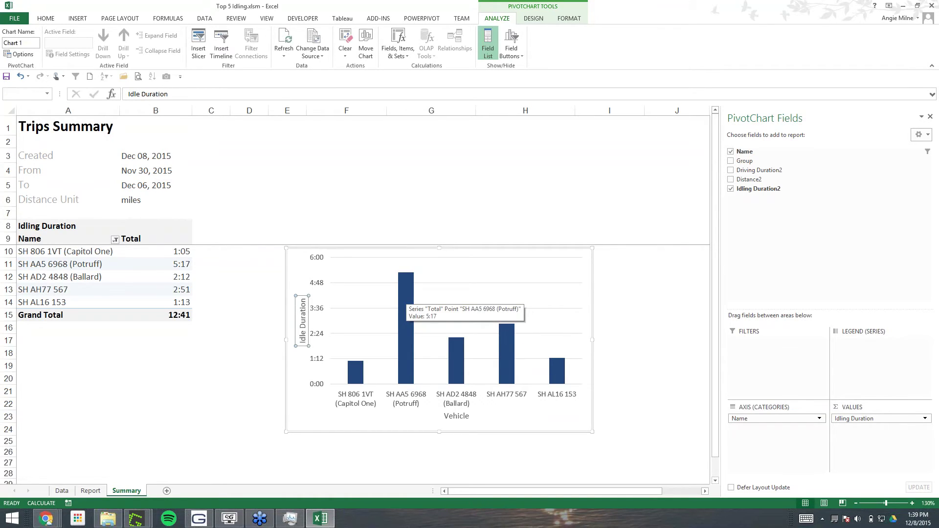
left_click(404, 193)
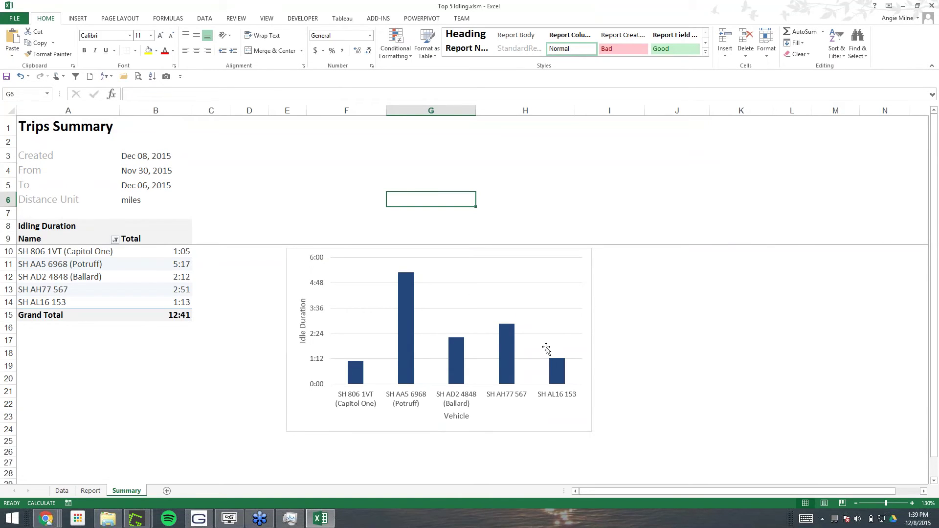
Add data labels to the chart's columns, positioned at Outside End.
left_click(550, 414)
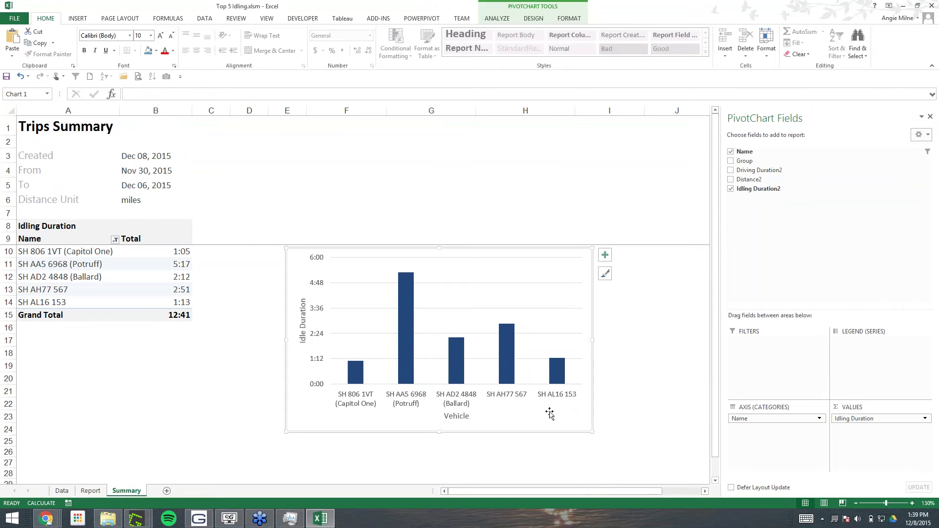
left_click(605, 257)
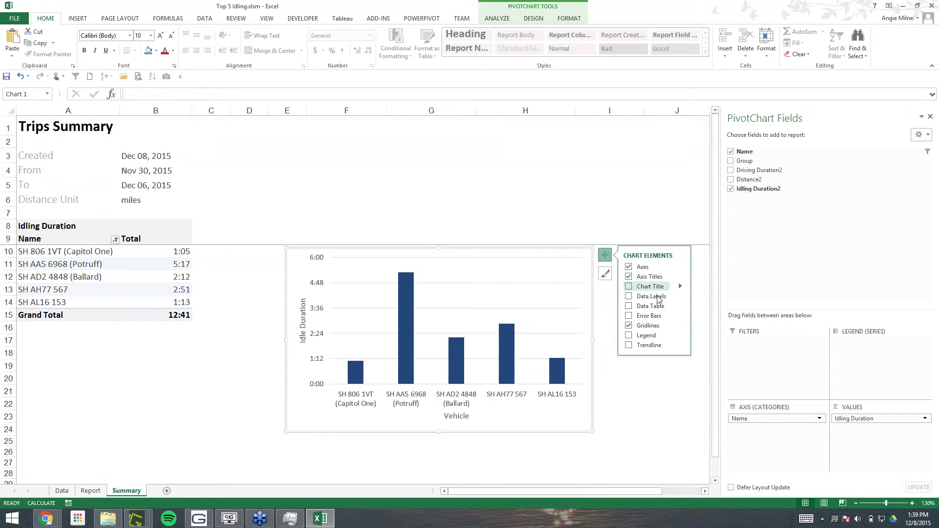
left_click(680, 296)
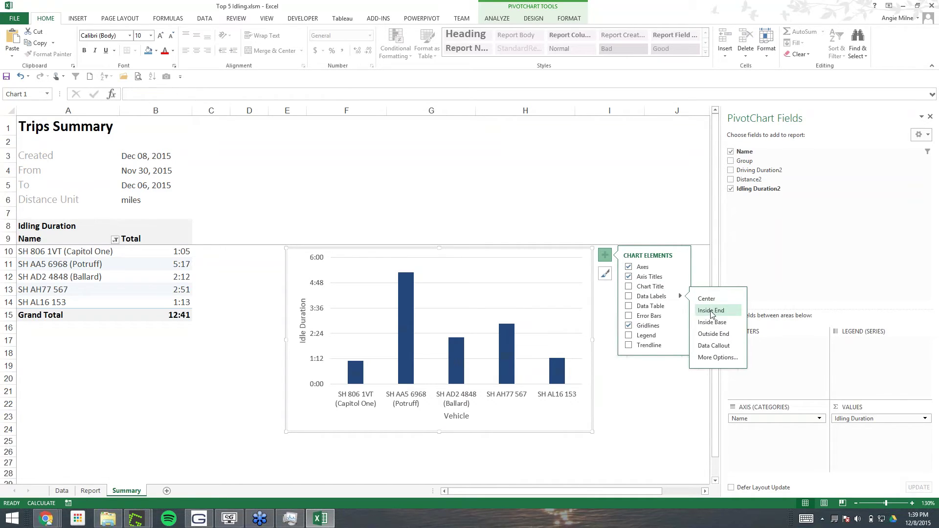
left_click(713, 335)
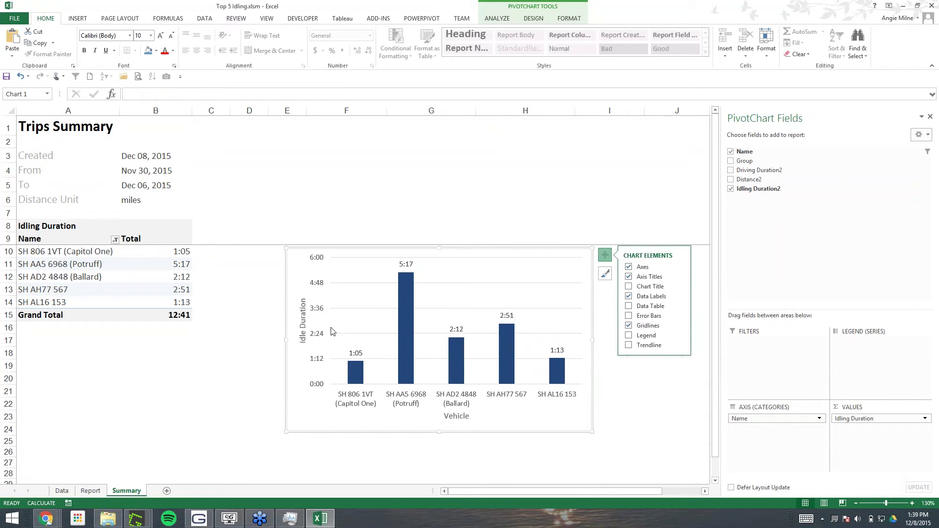
Reduce the font size of the chart's data labels to 8 and deselect the chart.
left_click(508, 317)
left_click(171, 35)
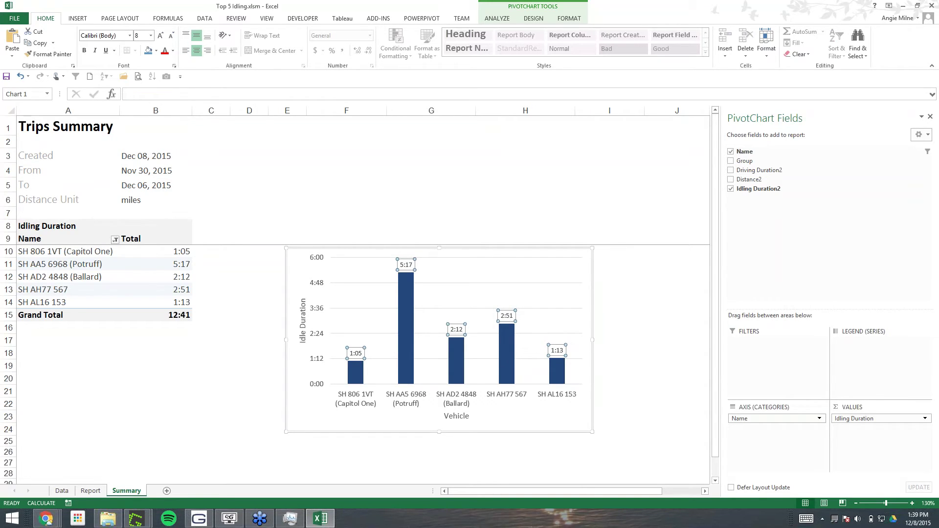
left_click(609, 185)
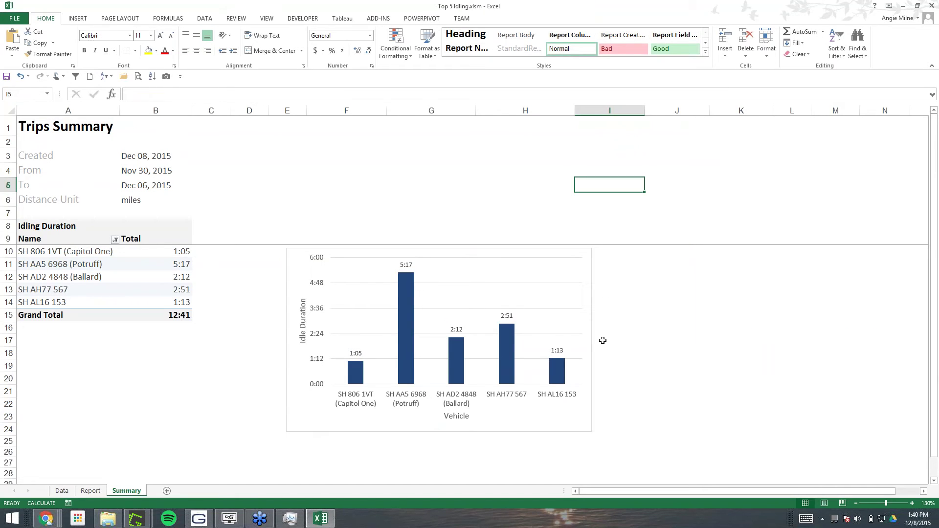
Sort the pivot table's Name field in descending order by Idling Duration.
left_click(586, 427)
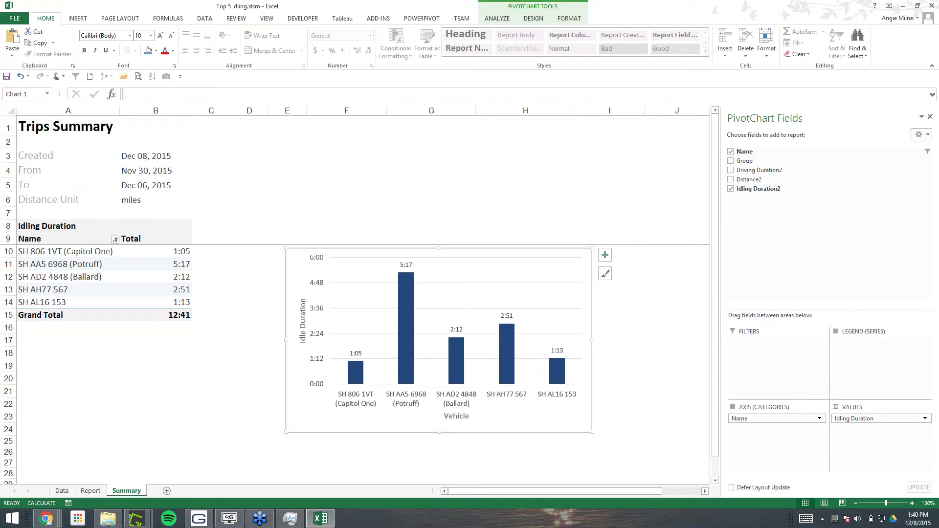
left_click(115, 239)
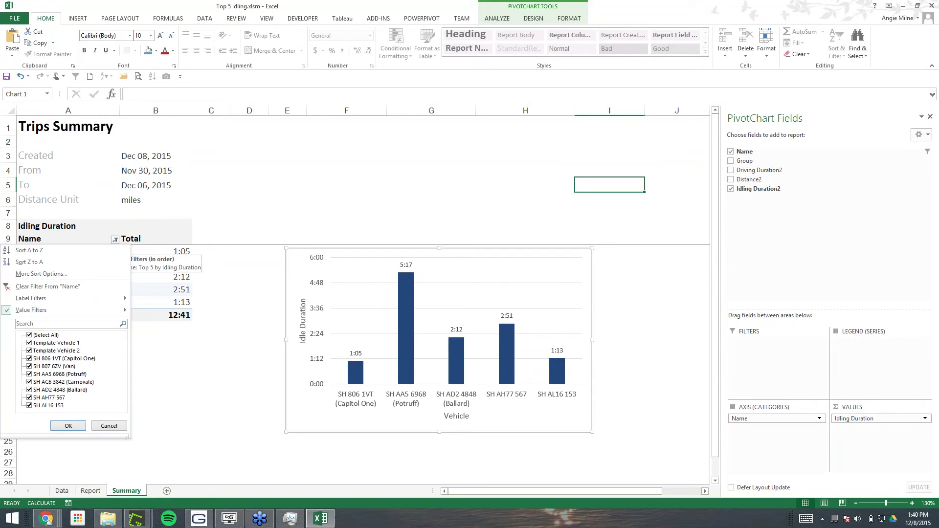
left_click(54, 274)
left_click(359, 235)
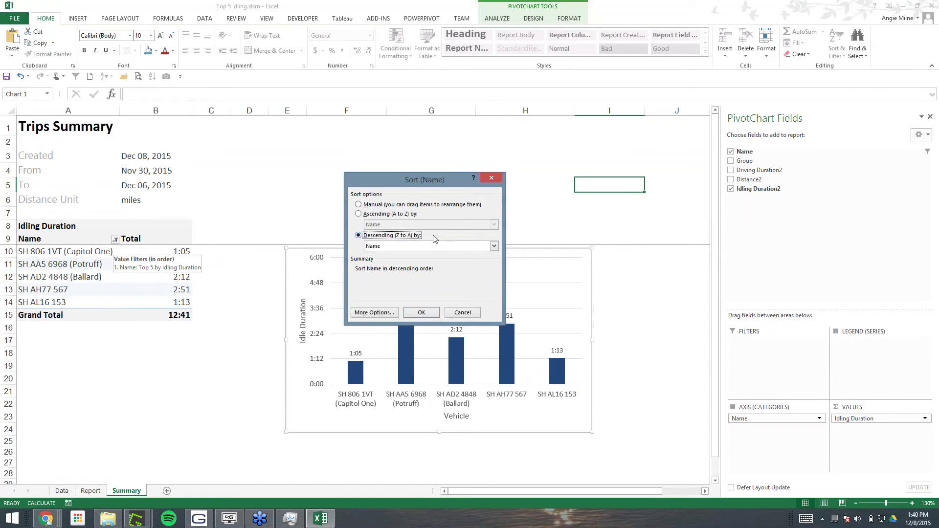
left_click(494, 246)
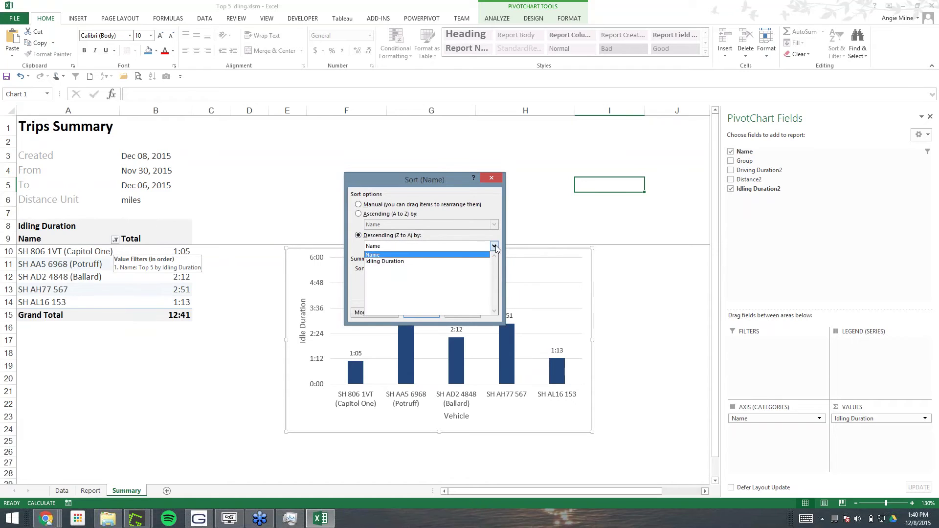
left_click(385, 261)
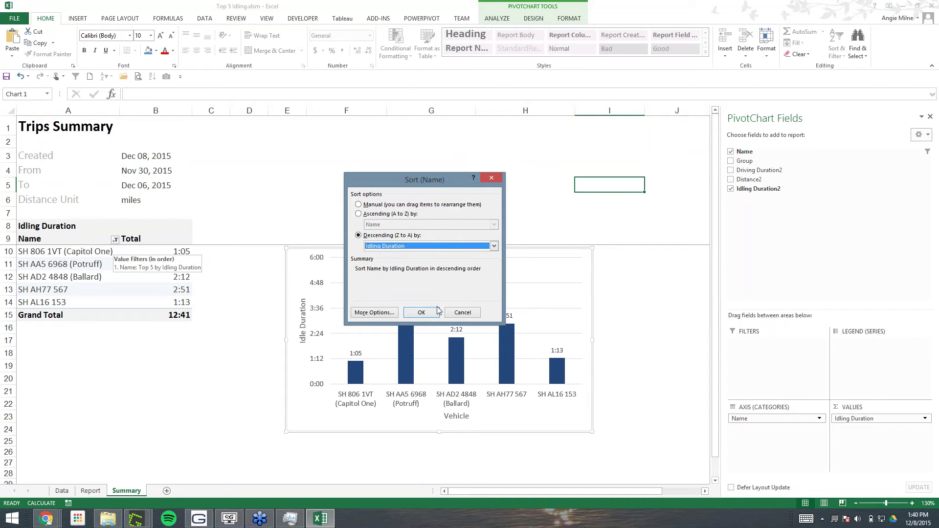
left_click(420, 313)
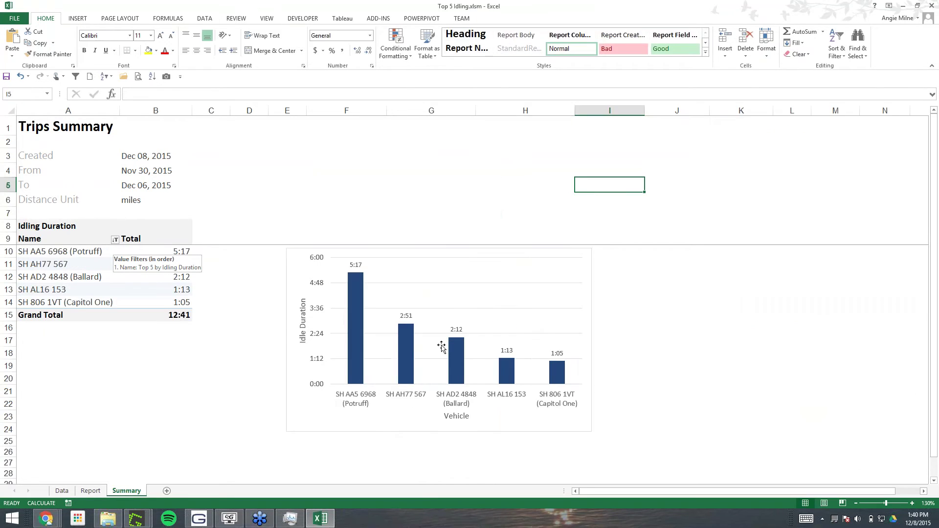
Hide the PivotChart field list and check a few pivot table cells without it.
mouse_move(553, 373)
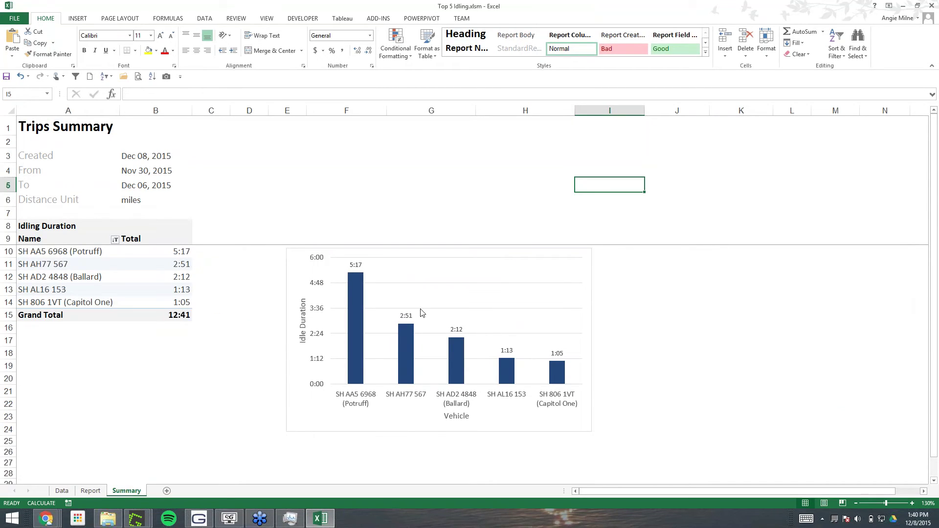
left_click(586, 270)
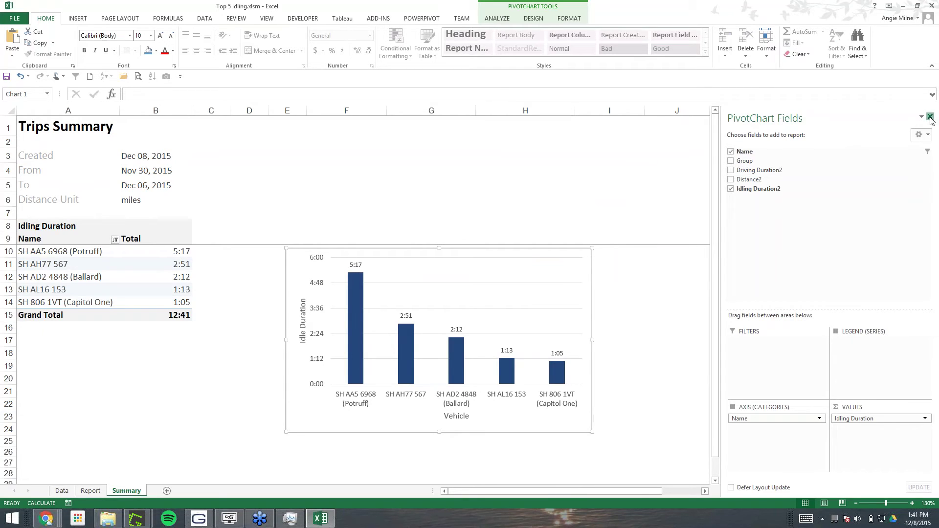
left_click(930, 118)
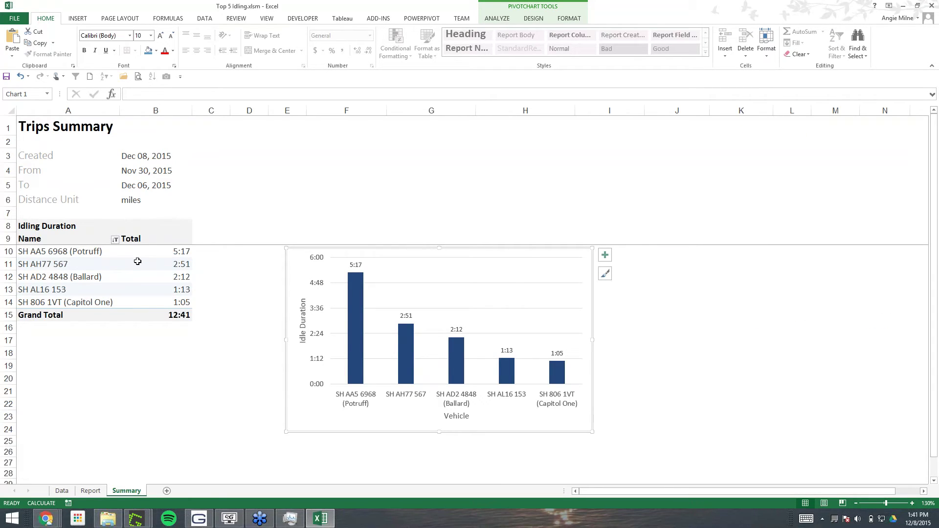
left_click(173, 263)
left_click(74, 265)
left_click(89, 277)
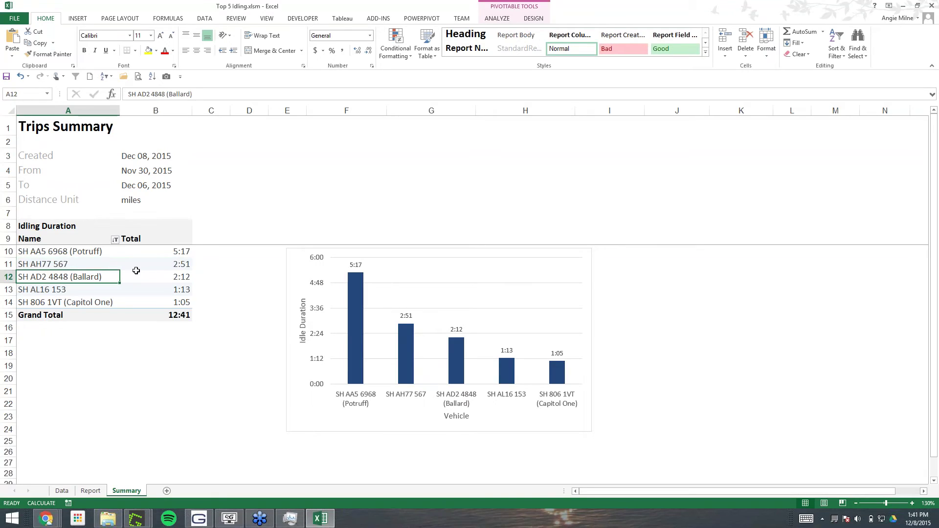
left_click(155, 276)
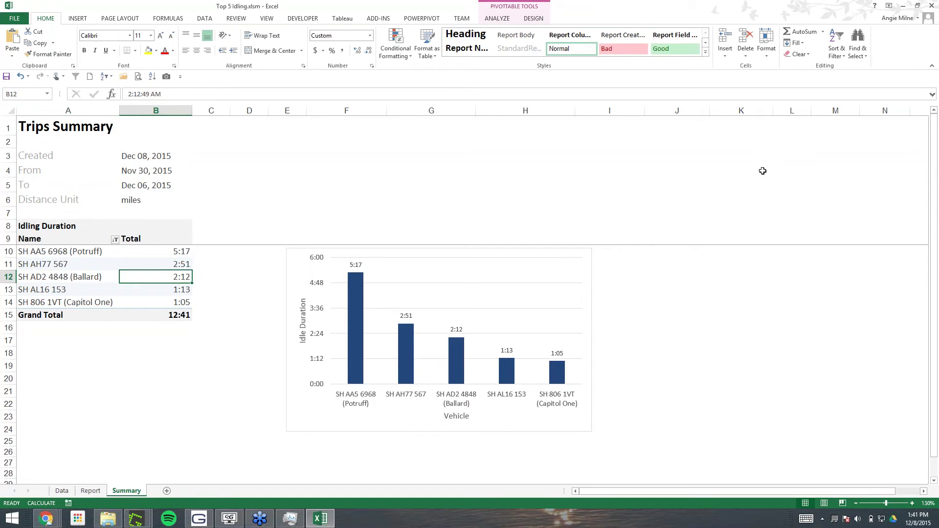
Compare with the report charts on the MyGeotab dashboard in Chrome and return to the pivot chart in Excel.
left_click(585, 271)
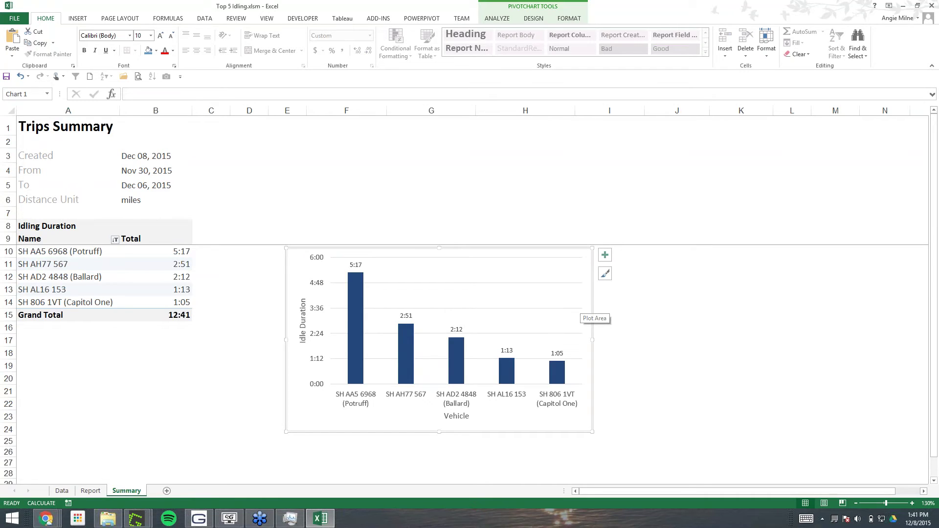
mouse_move(46, 518)
left_click(604, 455)
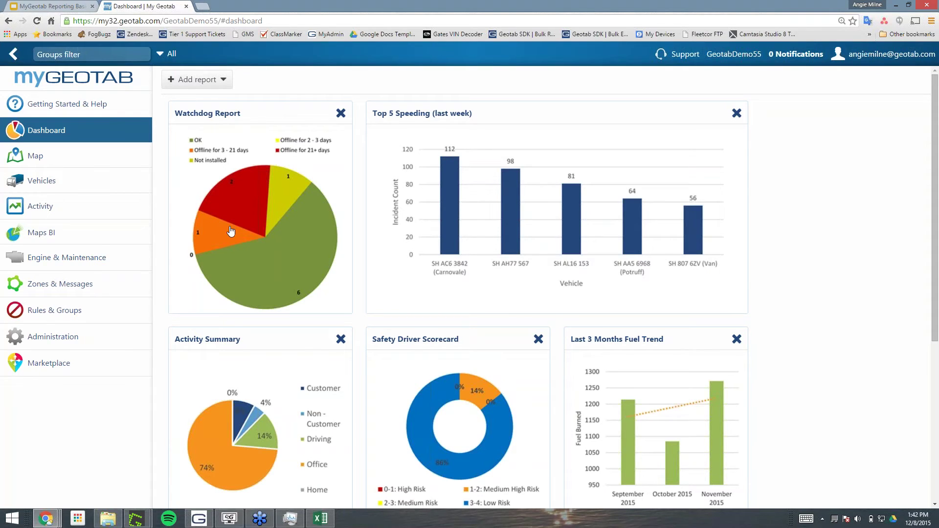
key("alt+Tab")
left_click(588, 268)
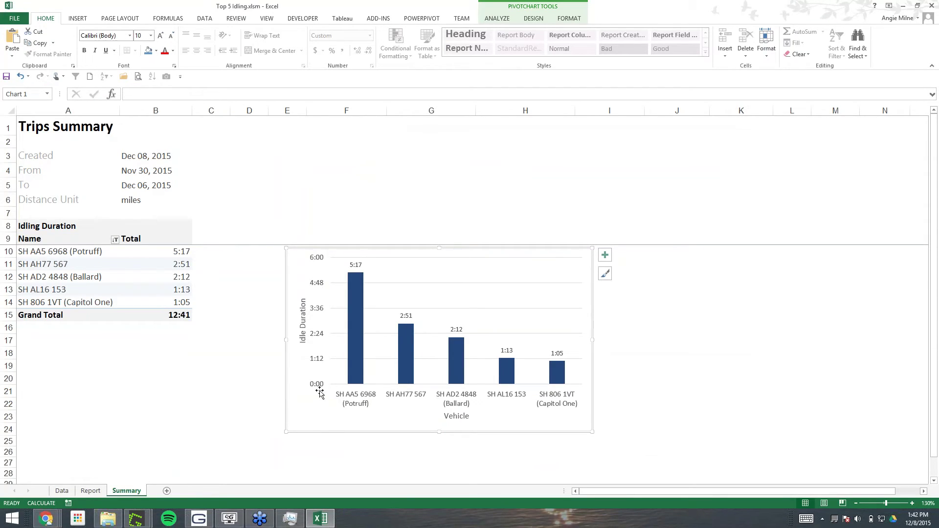
right_click(317, 386)
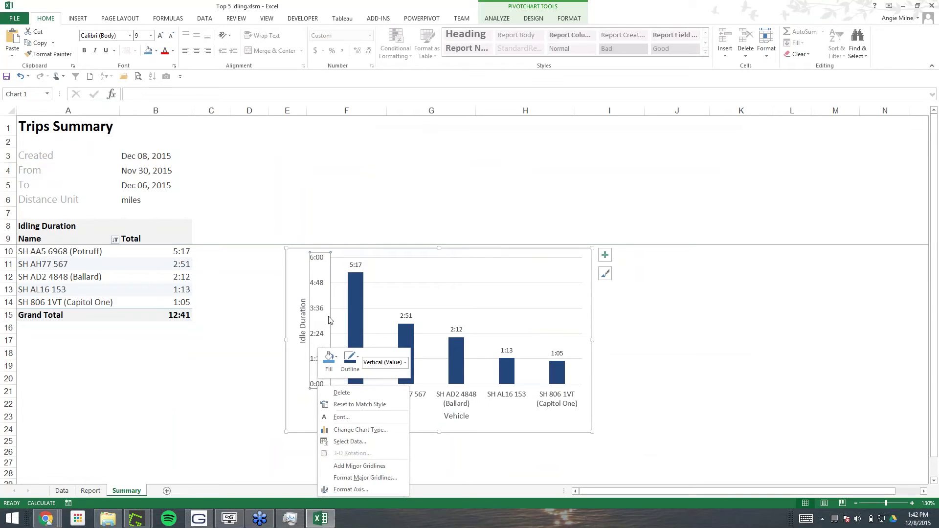
right_click(356, 291)
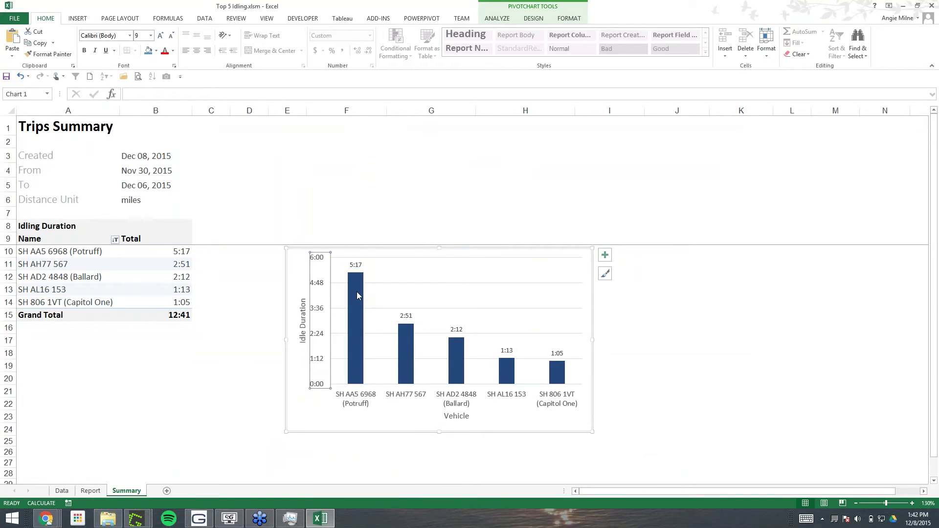
right_click(509, 351)
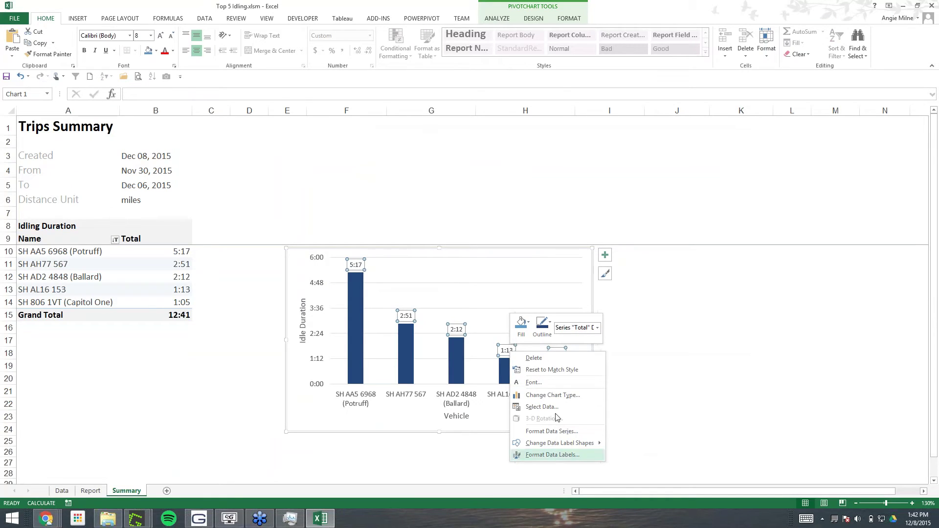
left_click(294, 427)
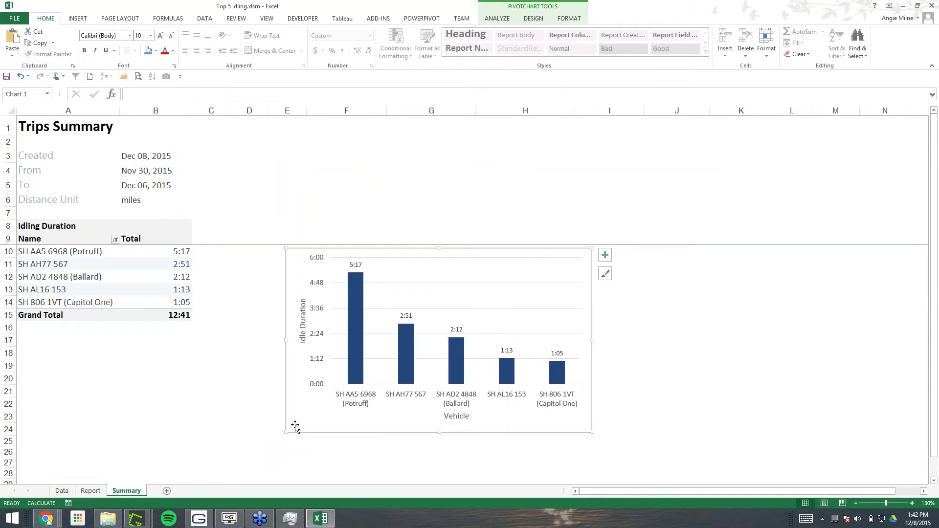
Remove the border around the chart area by setting it to No line.
right_click(294, 427)
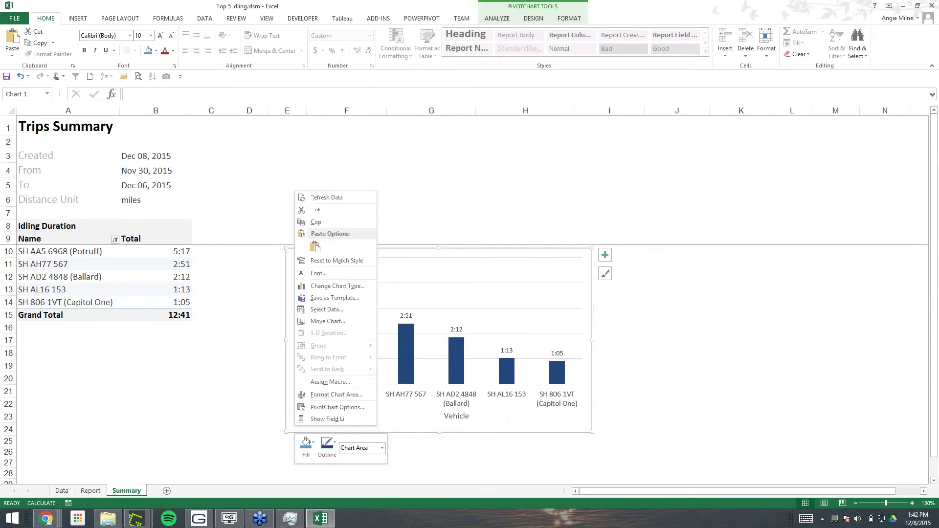
left_click(334, 395)
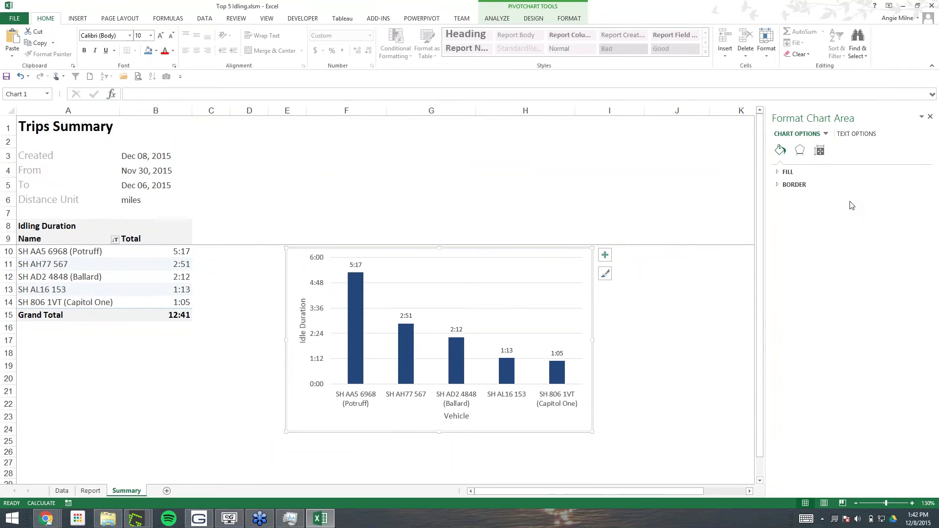
left_click(782, 184)
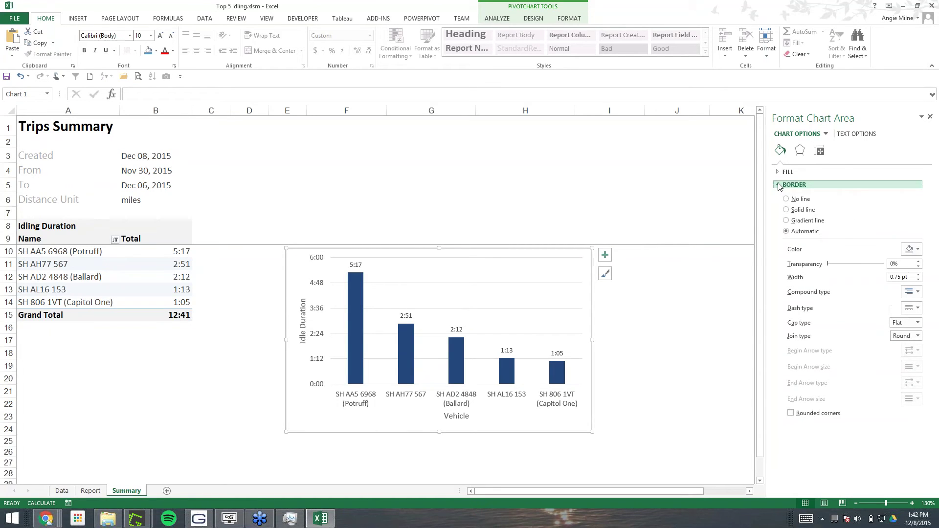
left_click(786, 199)
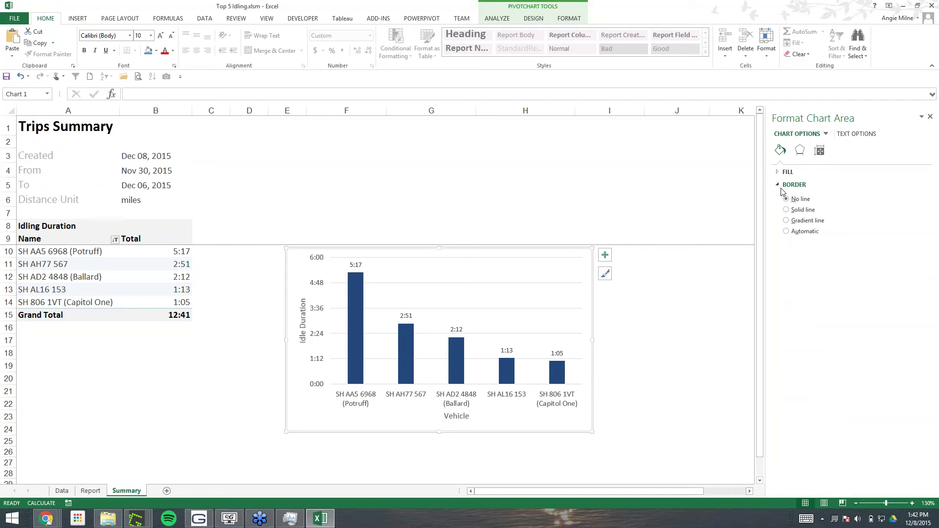
left_click(816, 187)
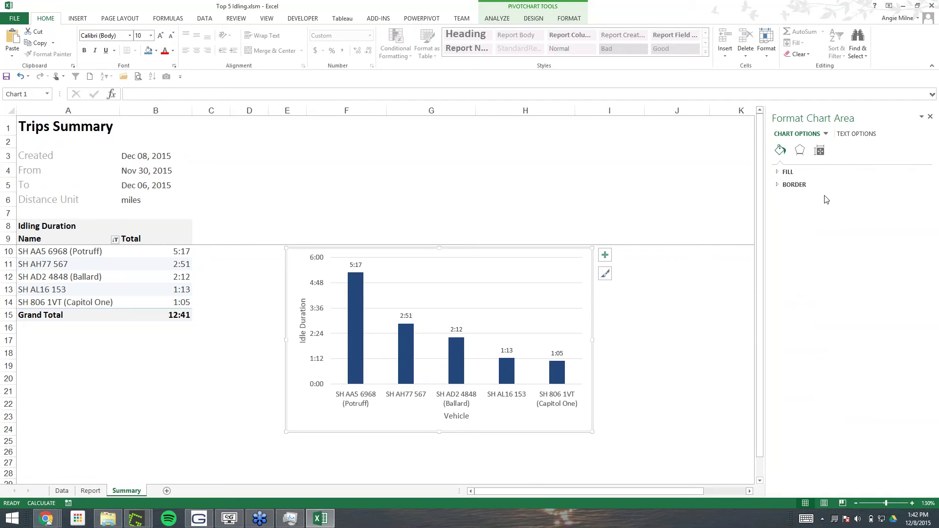
Try a chart width of 3 inches in the chart area's size settings.
left_click(820, 151)
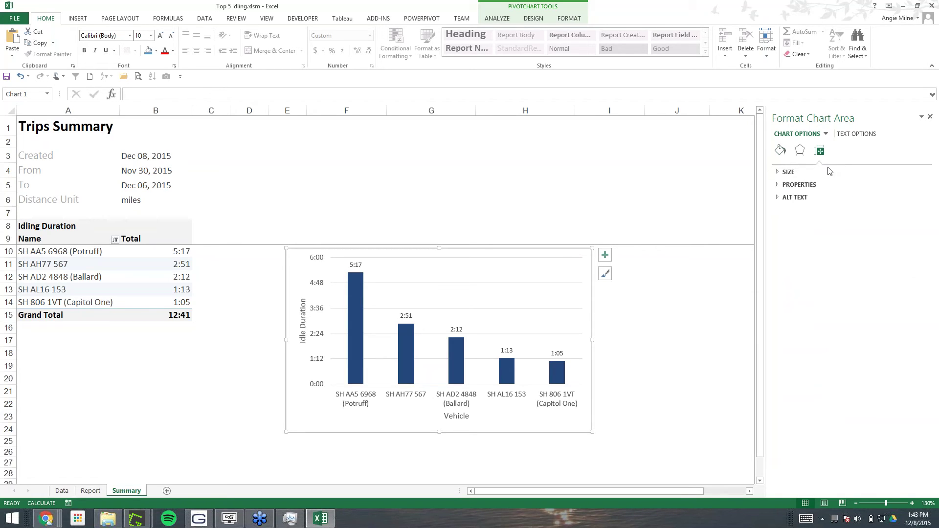
left_click(787, 172)
left_click(899, 184)
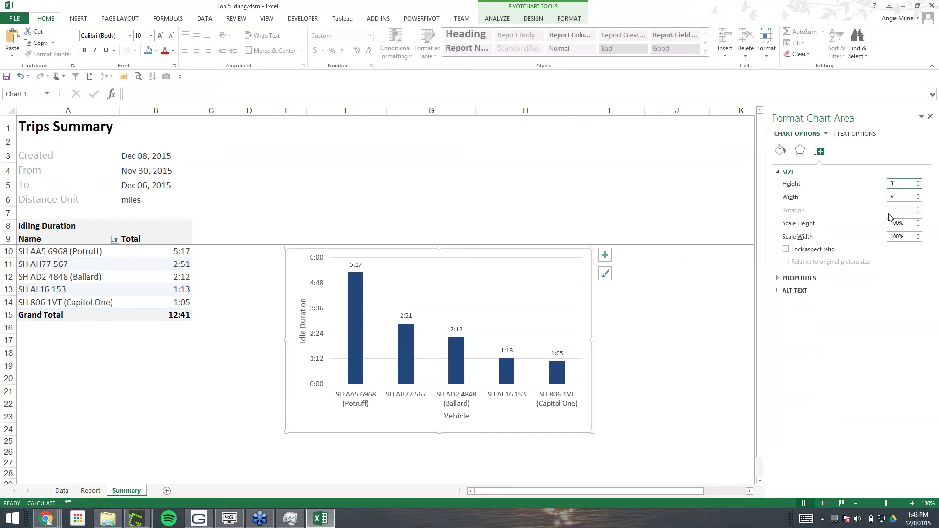
left_click_drag(904, 198, 884, 198)
type("3")
left_click(900, 184)
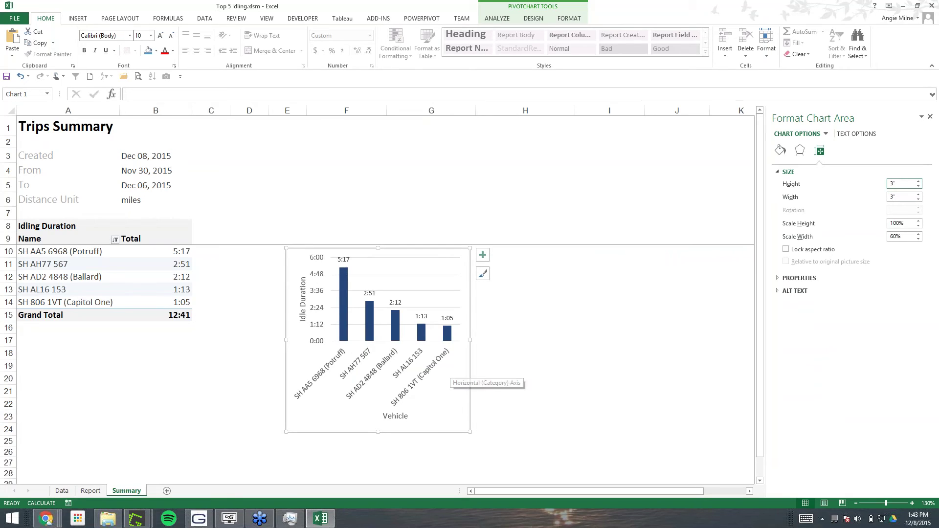
Set the chart's width to 6 inches and collapse the size settings.
double_click(894, 197)
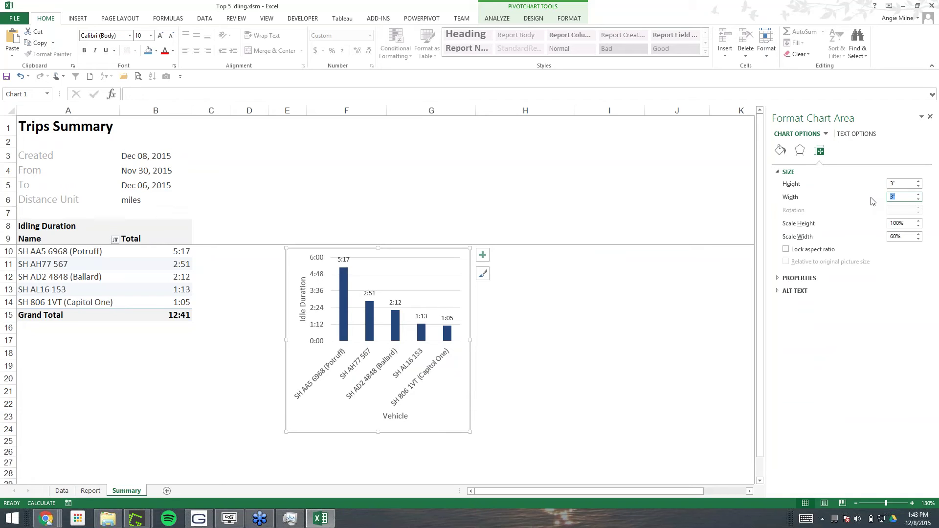
type("6")
left_click(901, 183)
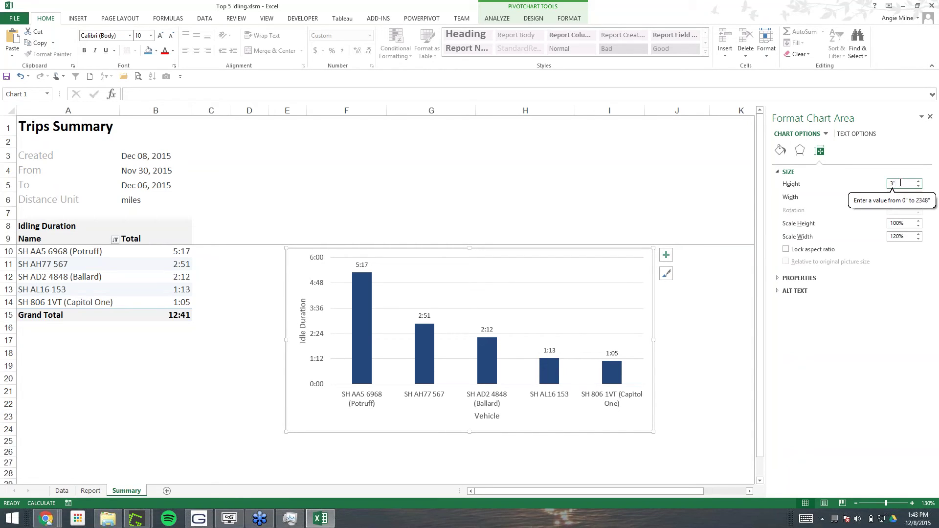
left_click(778, 171)
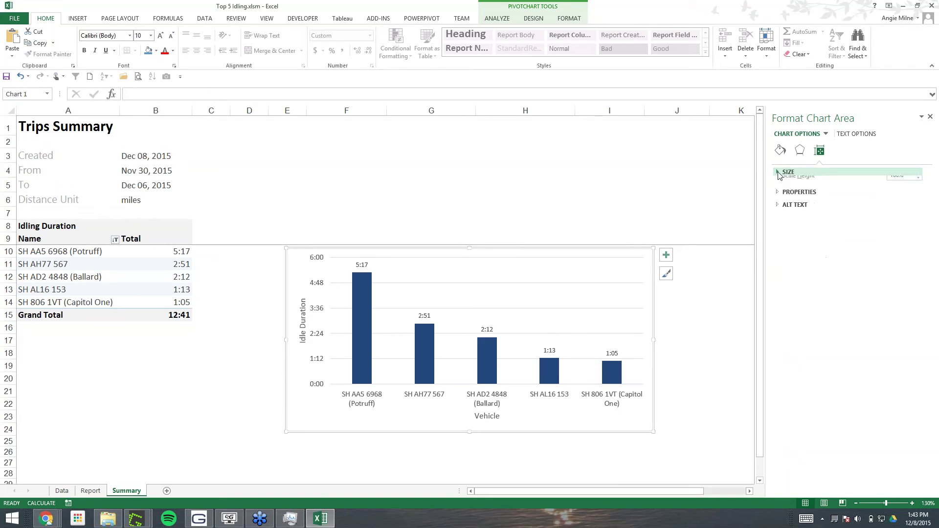
Set the chart to move but not size with cells, close the chart formatting options and deselect the chart.
left_click(779, 186)
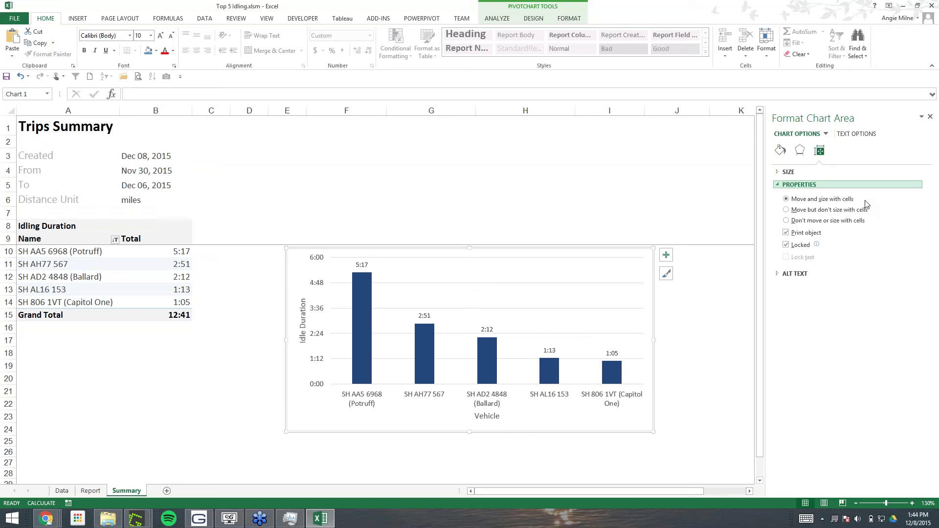
left_click(786, 211)
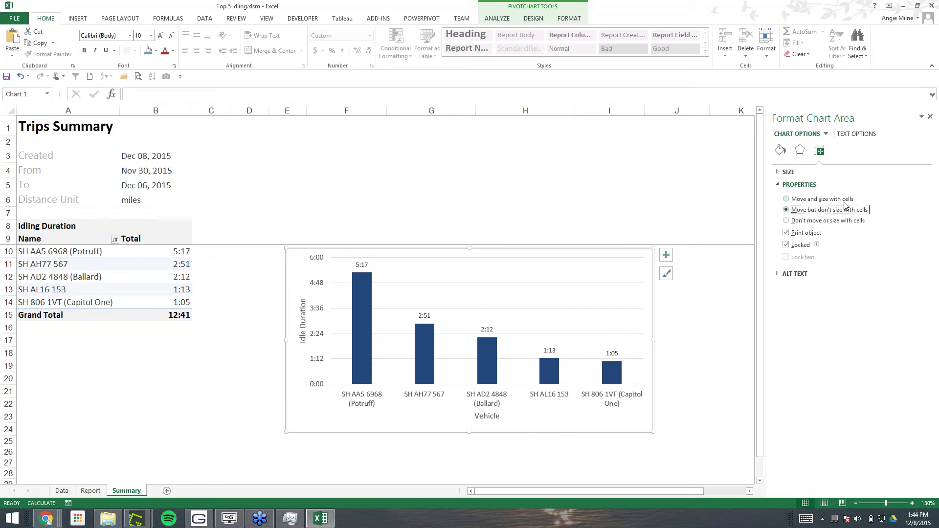
left_click(930, 117)
left_click(660, 168)
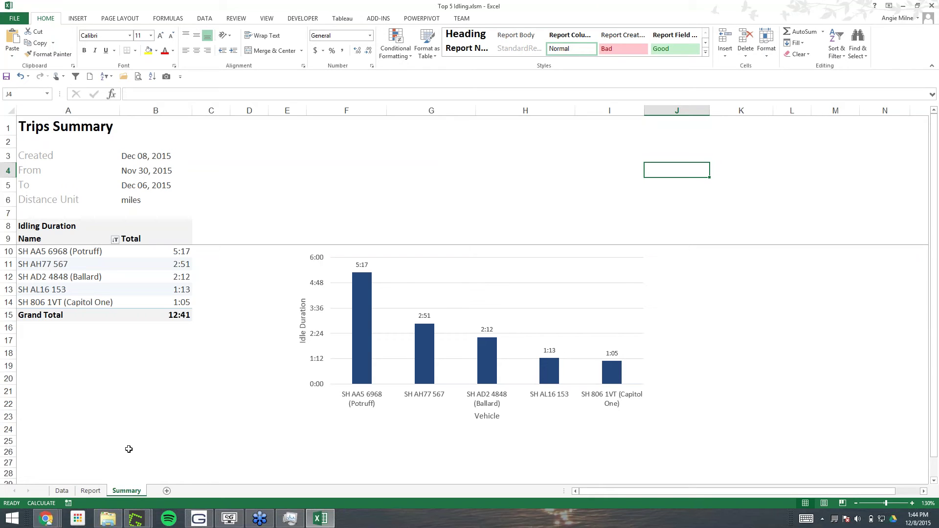
Switch to the Data sheet and highlight the exported vehicle rows from row 9 down to review them.
left_click(61, 490)
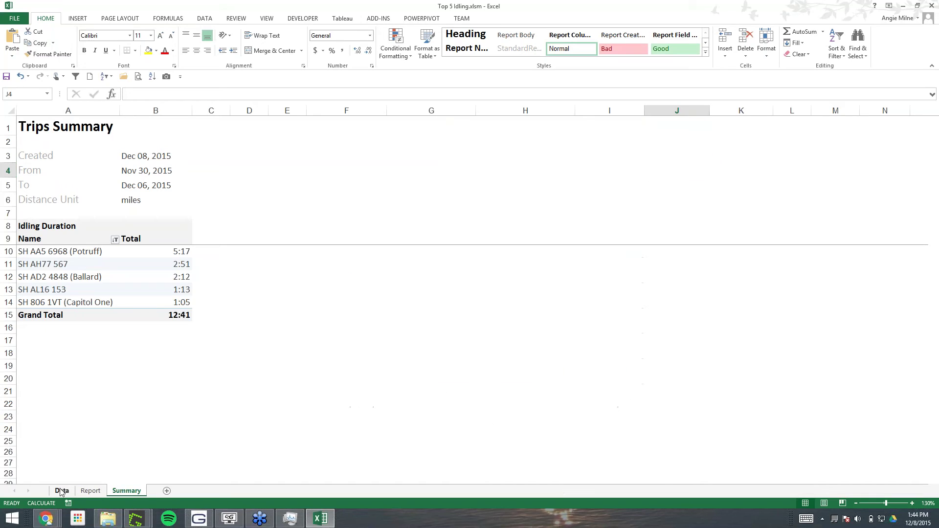
left_click(314, 155)
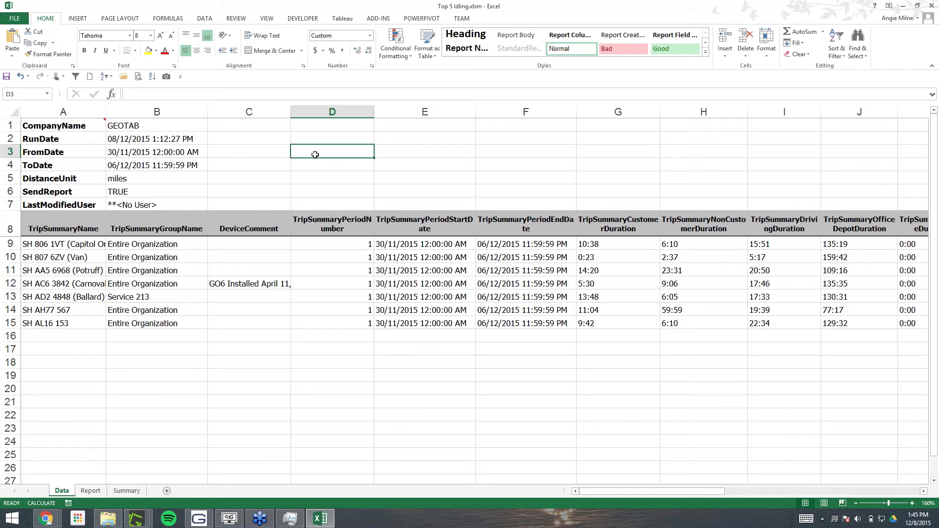
left_click_drag(11, 244, 11, 363)
left_click_drag(11, 244, 11, 363)
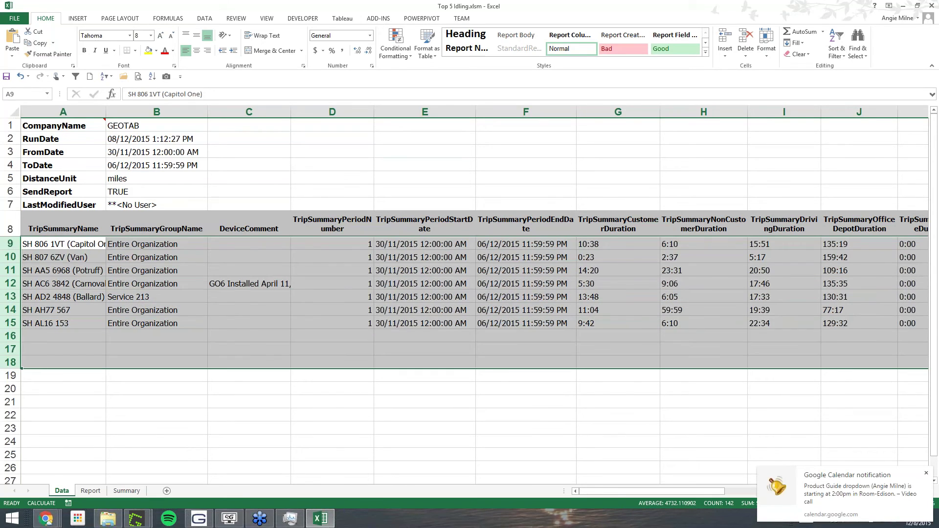
left_click(110, 258)
left_click(925, 473)
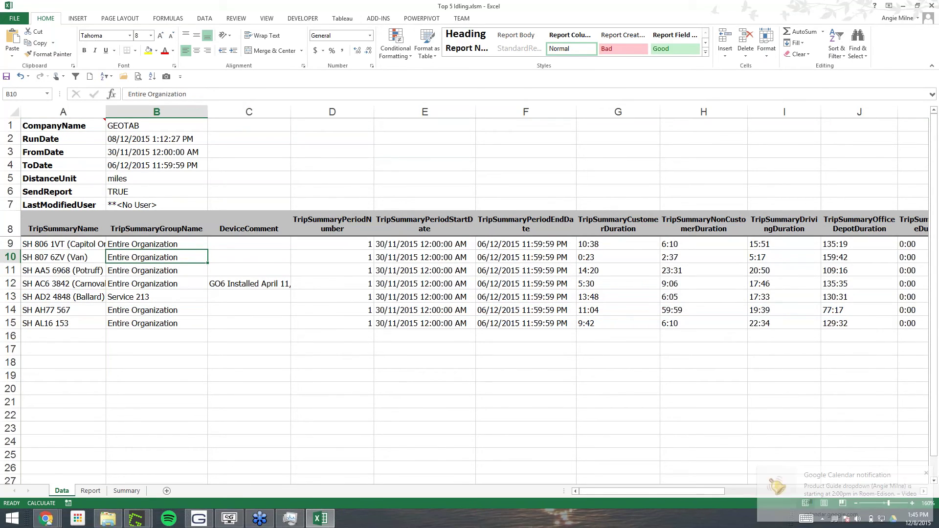
left_click(176, 348)
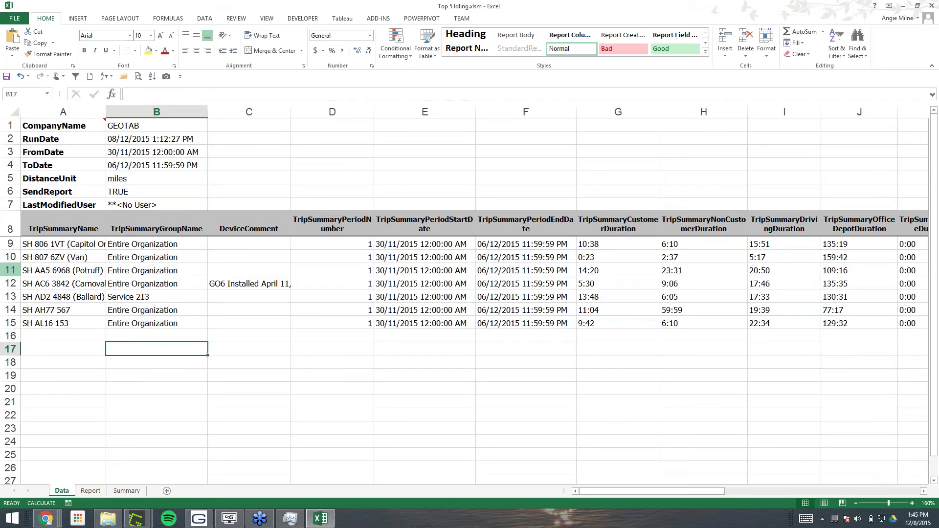
Delete rows 11 to 15 of the Data sheet, keeping only the first two vehicle records.
left_click(9, 270)
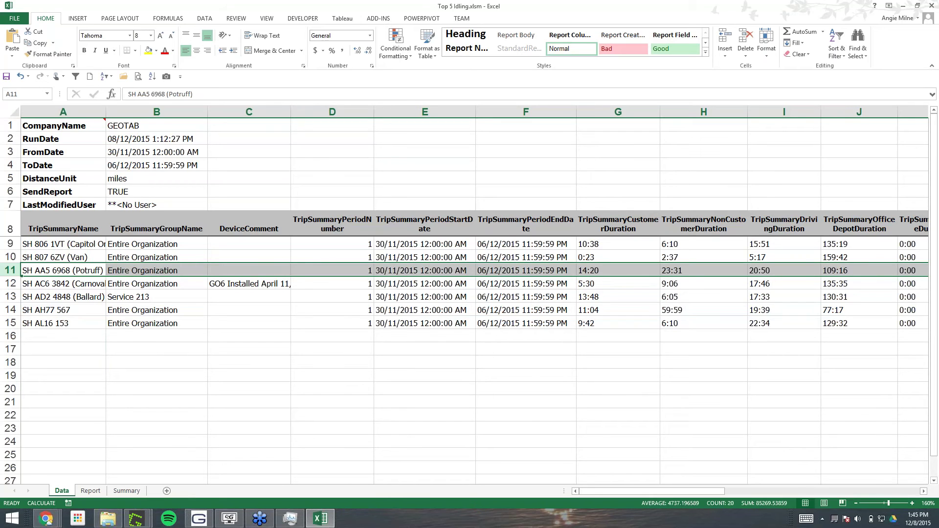
key("ctrl+shift+Down")
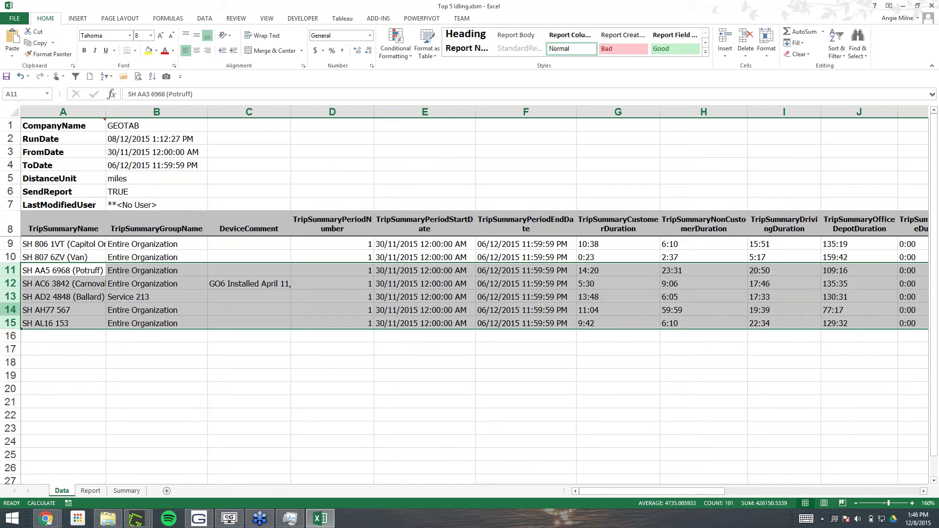
right_click(11, 284)
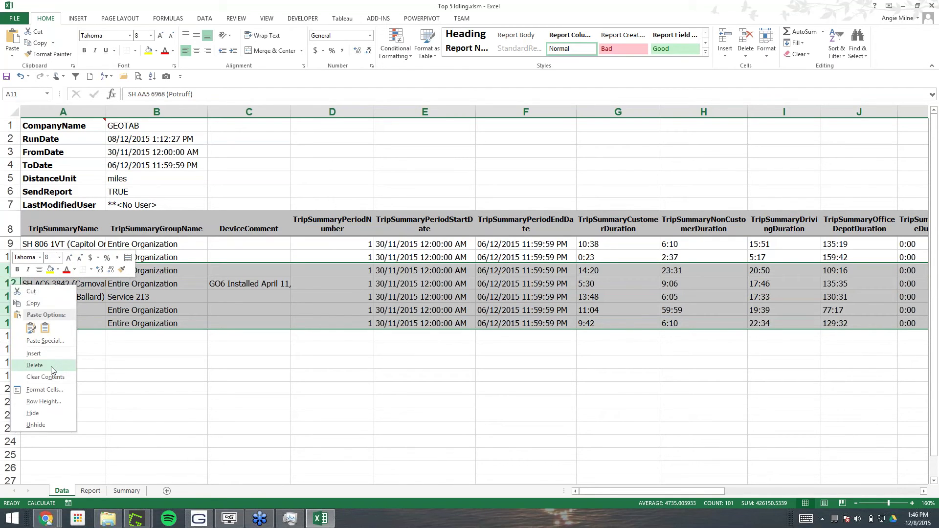
left_click(35, 366)
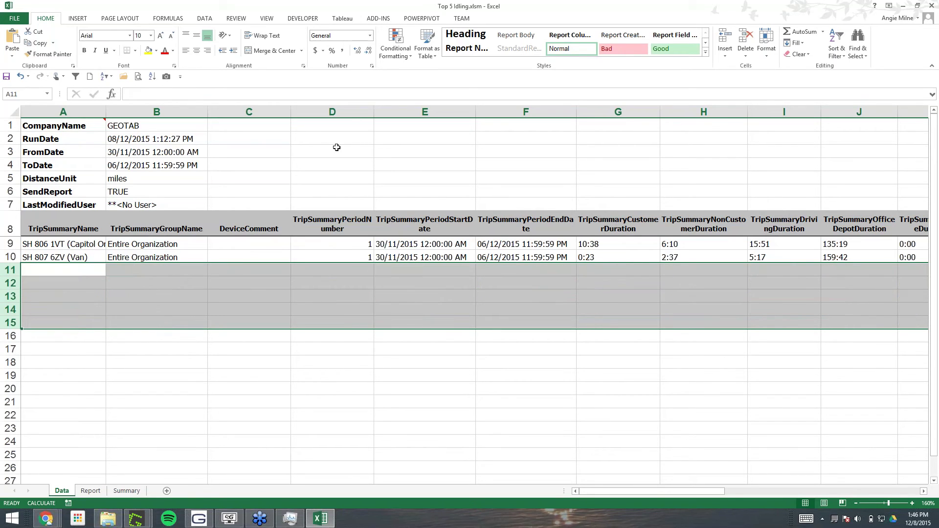
left_click(313, 152)
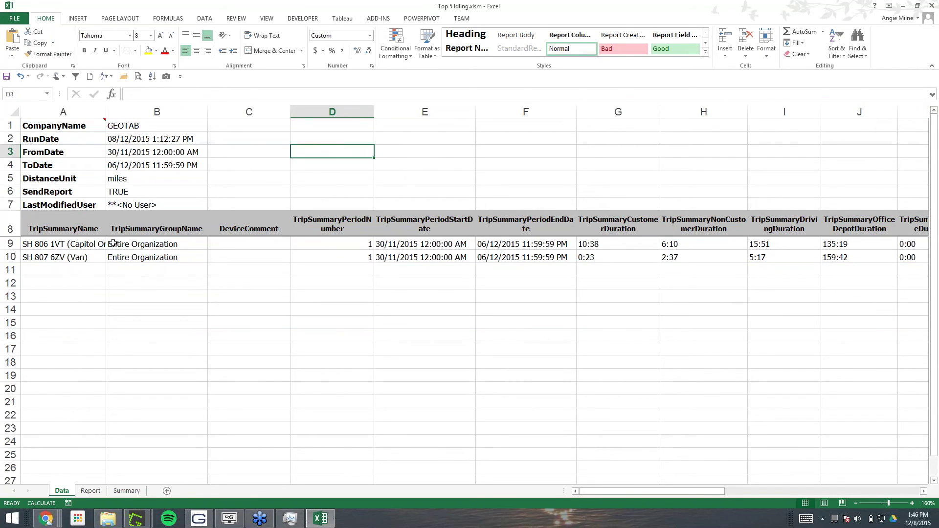
Replace the two vehicle names in A9 and A10 of the Data sheet with Vehicle 1 and Vehicle 2.
left_click(78, 245)
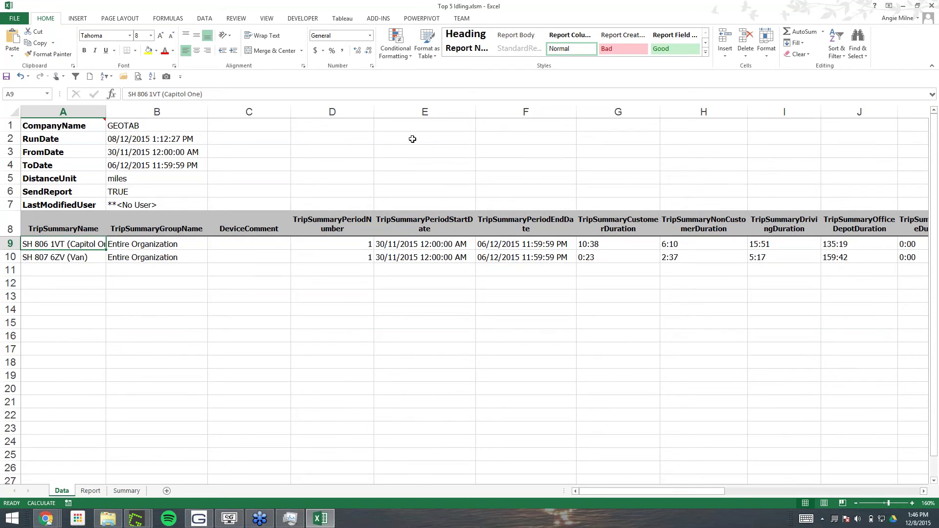
type("Vehicle 1")
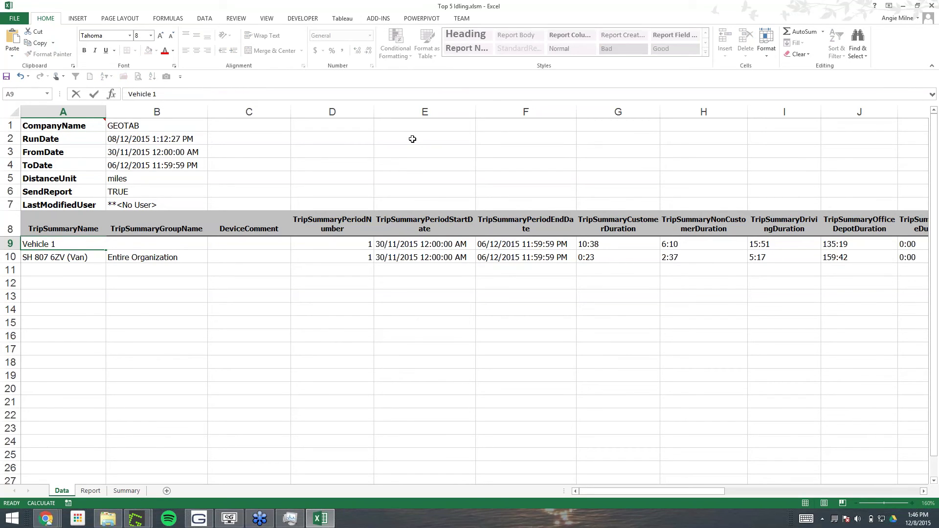
key("Return")
type("Vehicle 2")
key("Return")
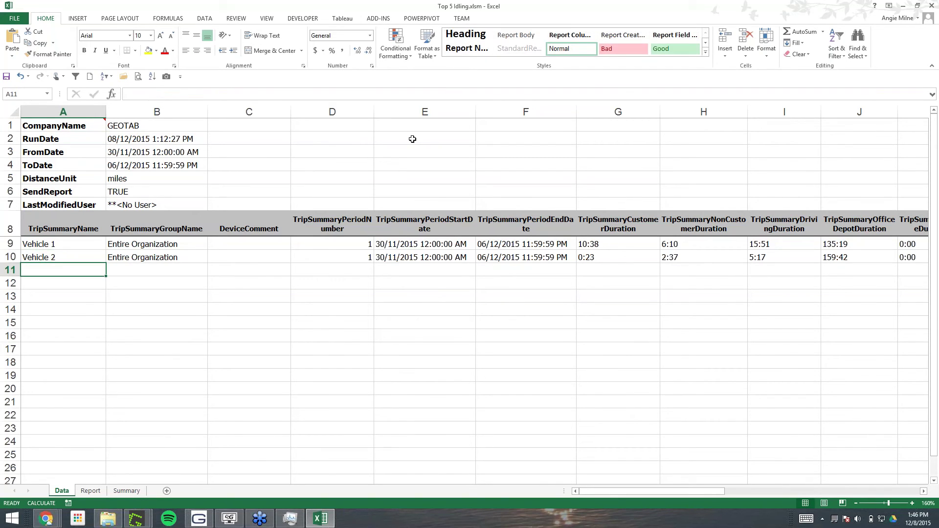
Replace the CompanyName value in B1 of the Data sheet with Fleet Name.
left_click(135, 126)
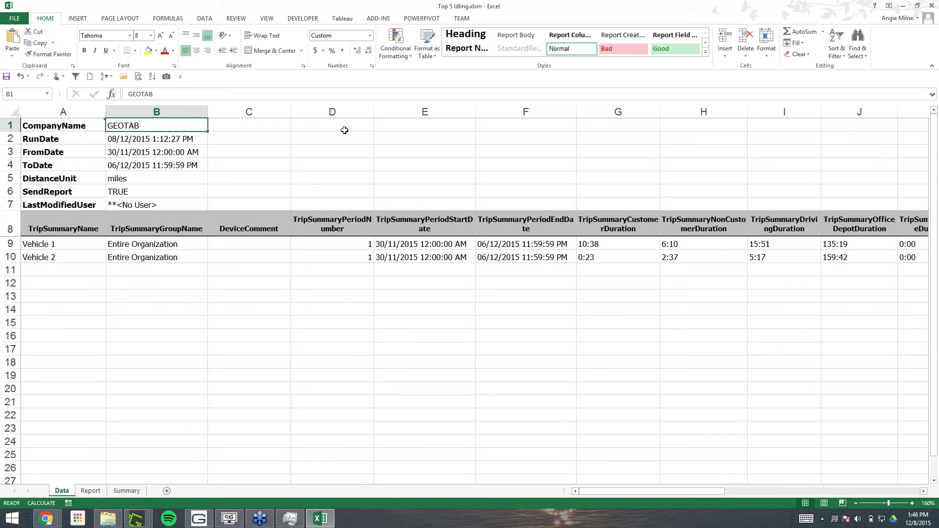
type("Flee")
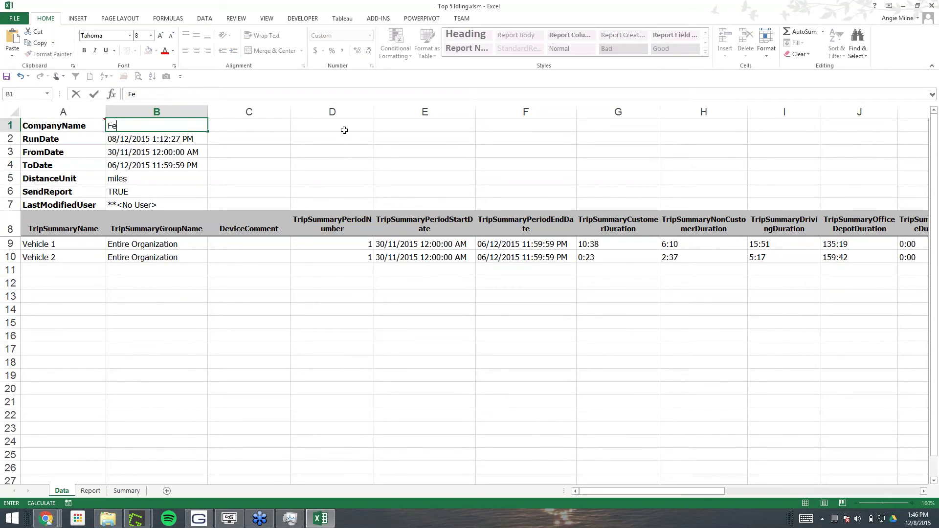
type("t Name")
key("Return")
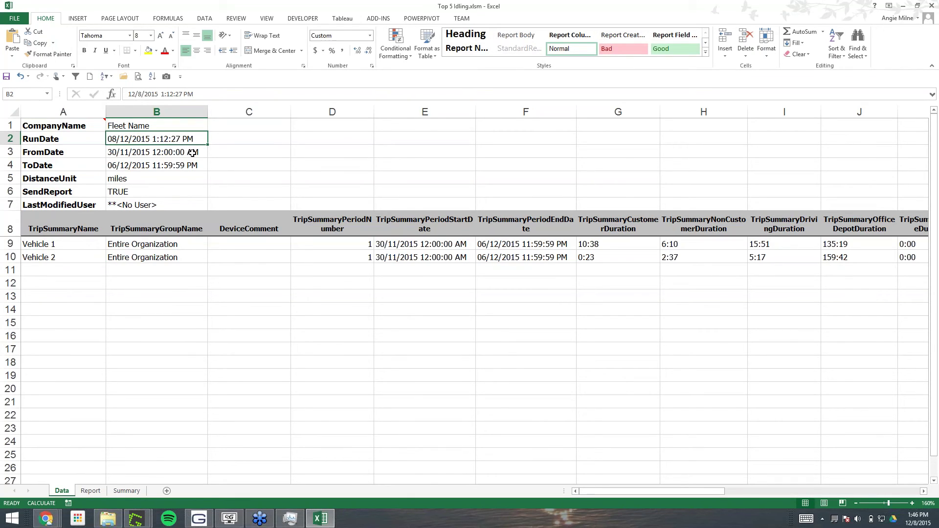
left_click(314, 149)
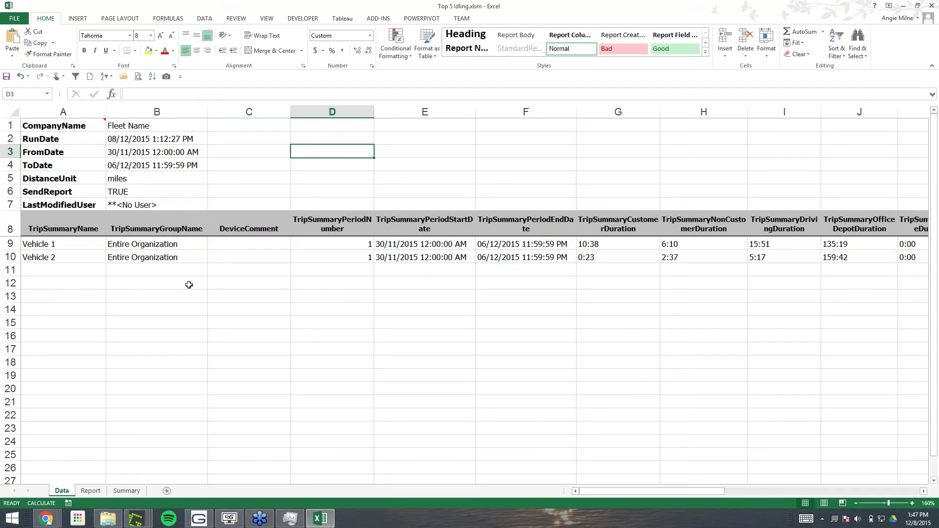
Hide the Data sheet so the Report sheet comes up.
right_click(65, 495)
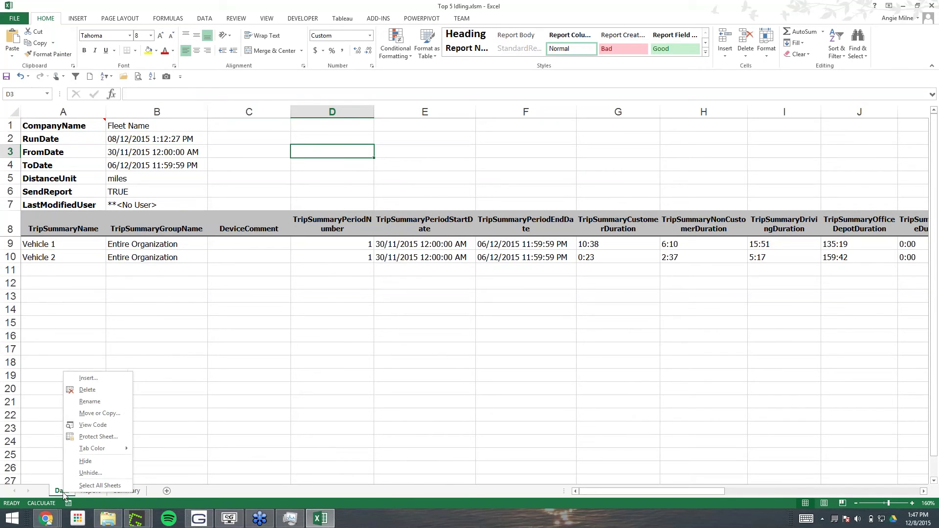
left_click(88, 462)
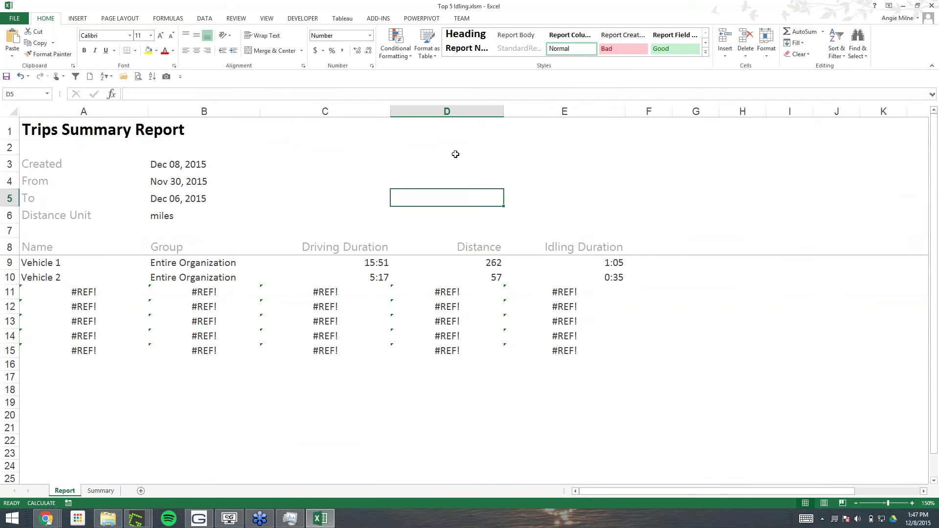
left_click(547, 175)
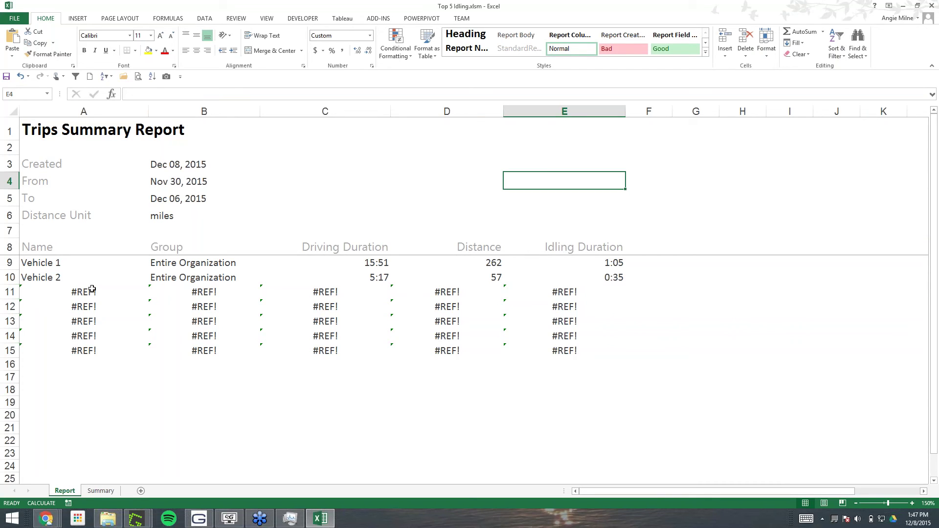
Delete rows 11 to 15 of the Report sheet, which hold the broken references.
left_click(8, 292)
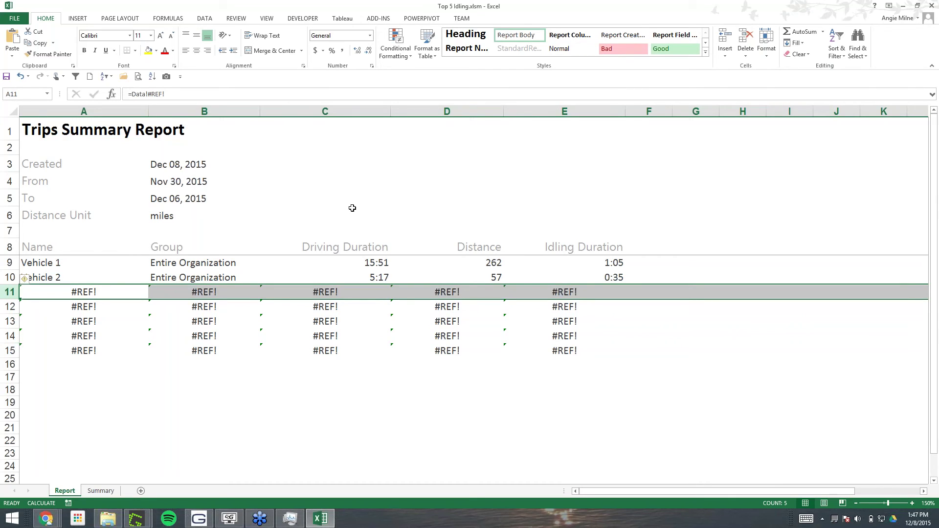
key("ctrl+shift+Down")
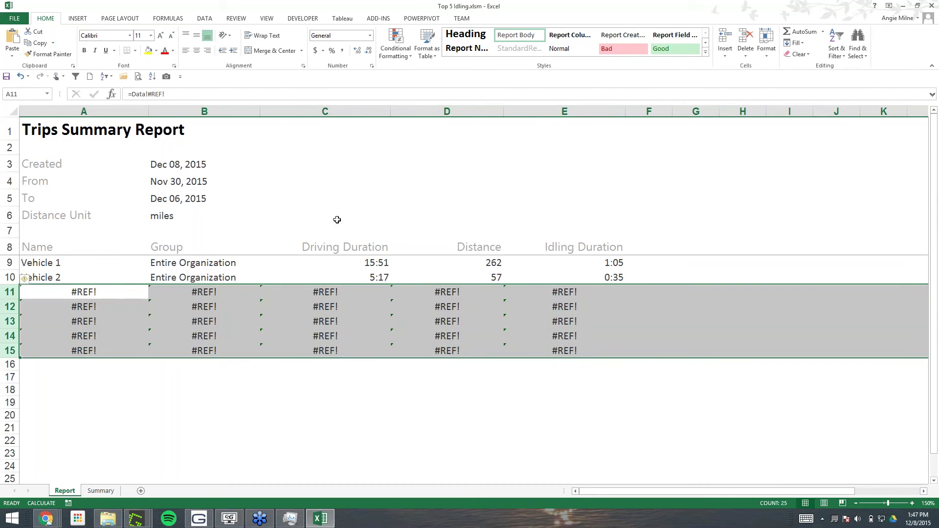
right_click(8, 308)
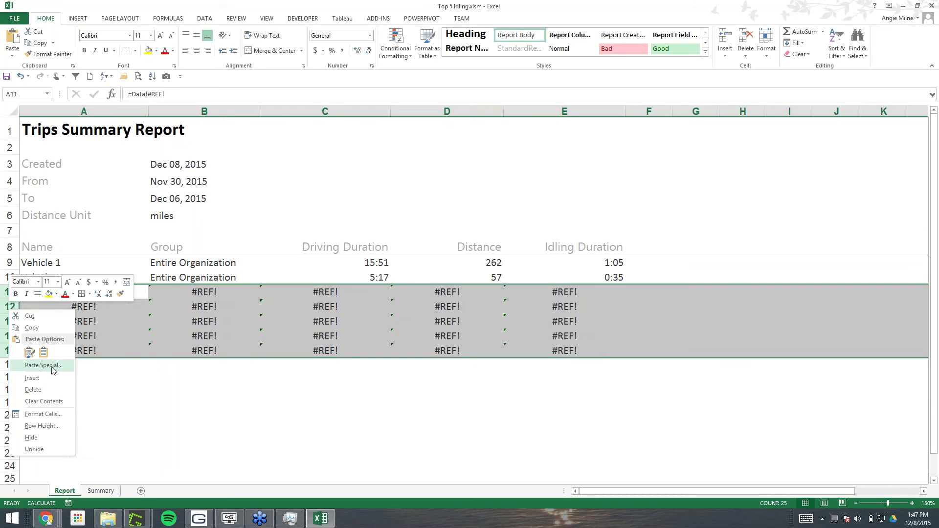
left_click(46, 390)
left_click(447, 181)
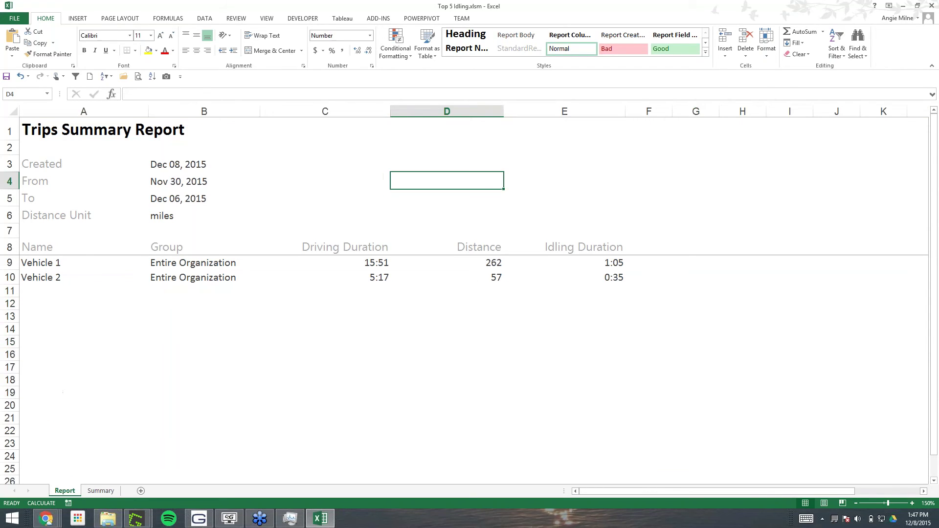
Select the named range AllData to check which Report cells it covers.
left_click(48, 95)
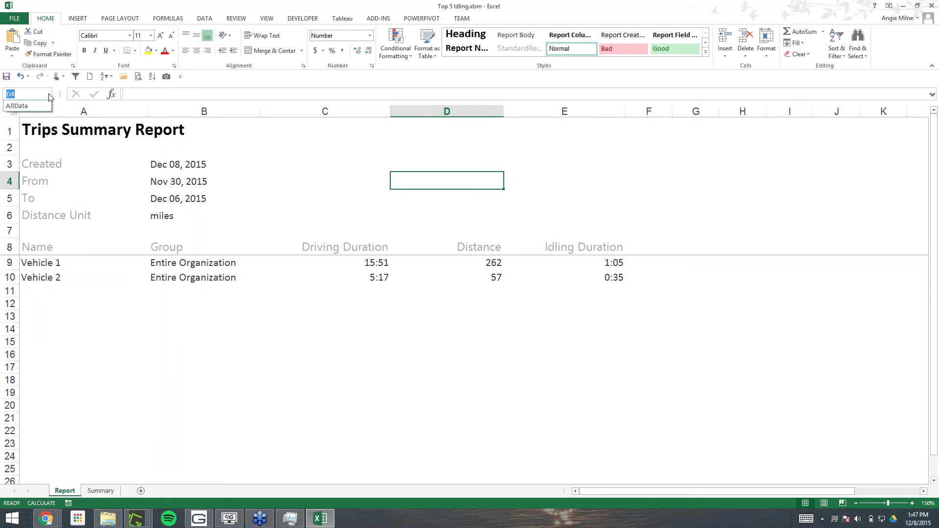
left_click(13, 106)
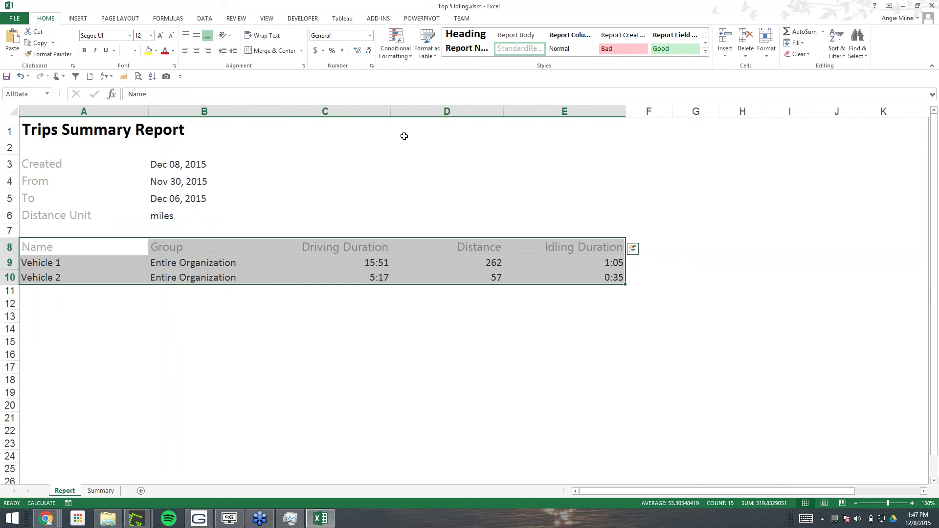
left_click(434, 167)
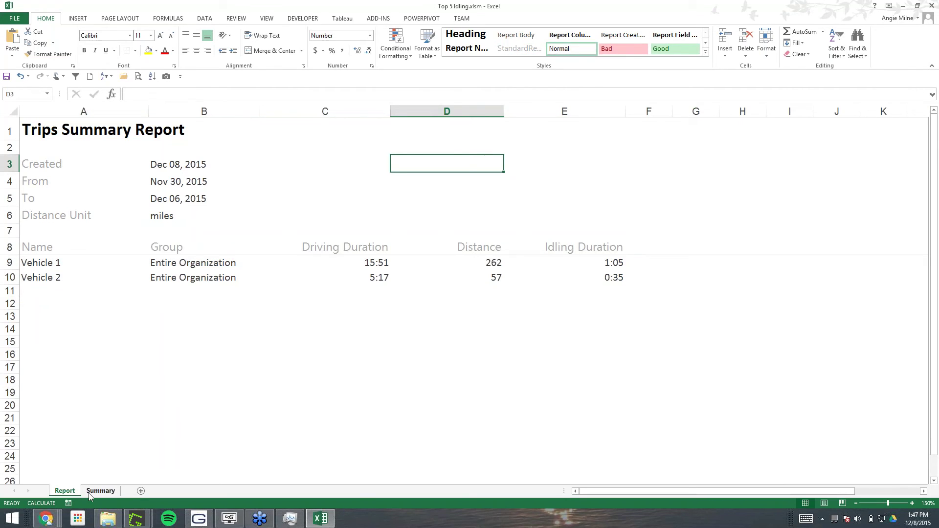
Save the workbook with the Summary sheet active, and close it to return to MyGeotab in the browser.
left_click(101, 490)
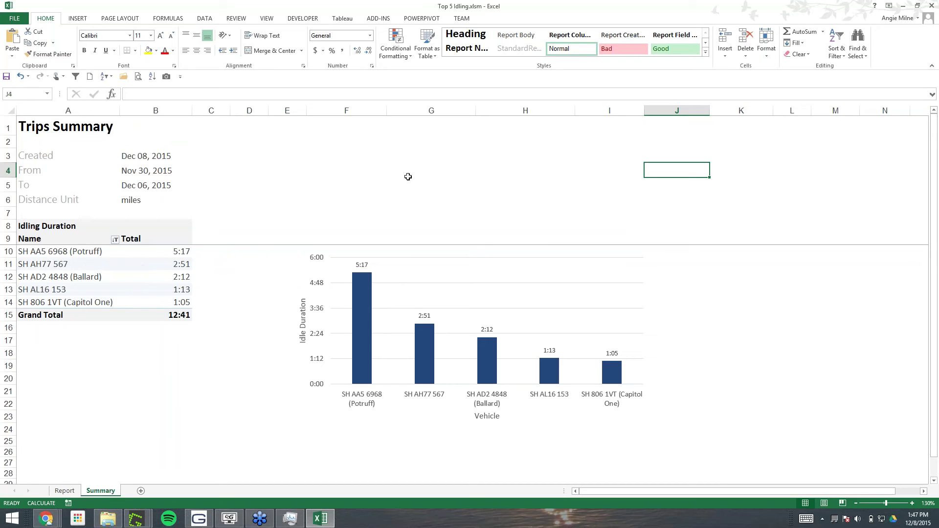
left_click(7, 77)
left_click(931, 5)
left_click(216, 127)
left_click(245, 151)
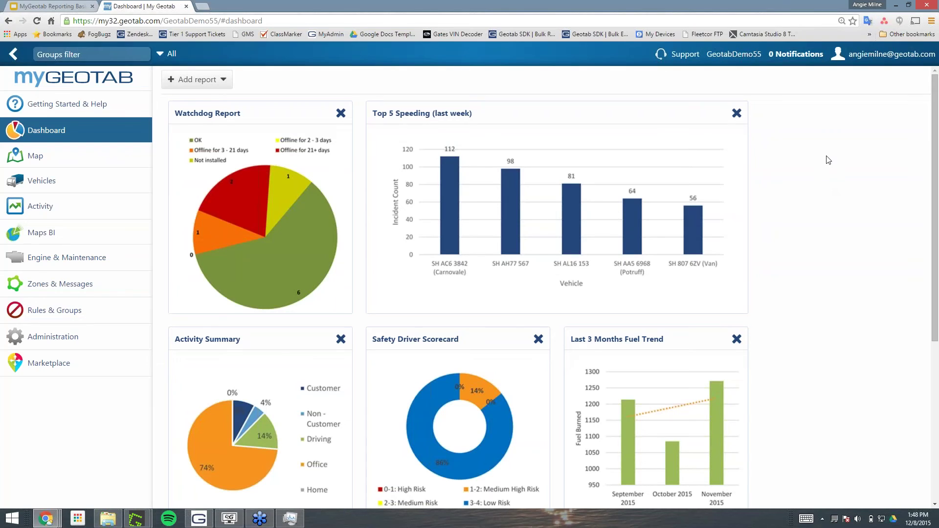
Go to the Report views administration page in MyGeotab and start adding an Excel file.
left_click(59, 338)
mouse_move(80, 367)
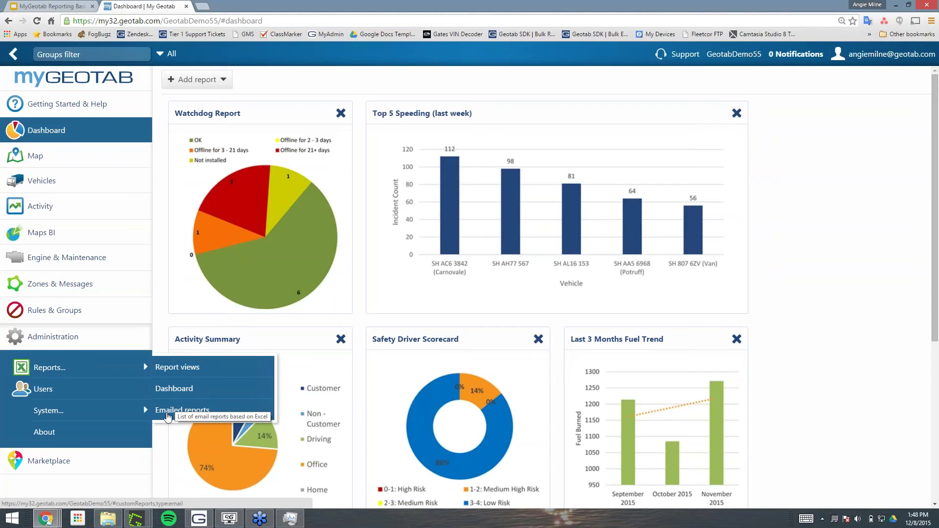
left_click(170, 372)
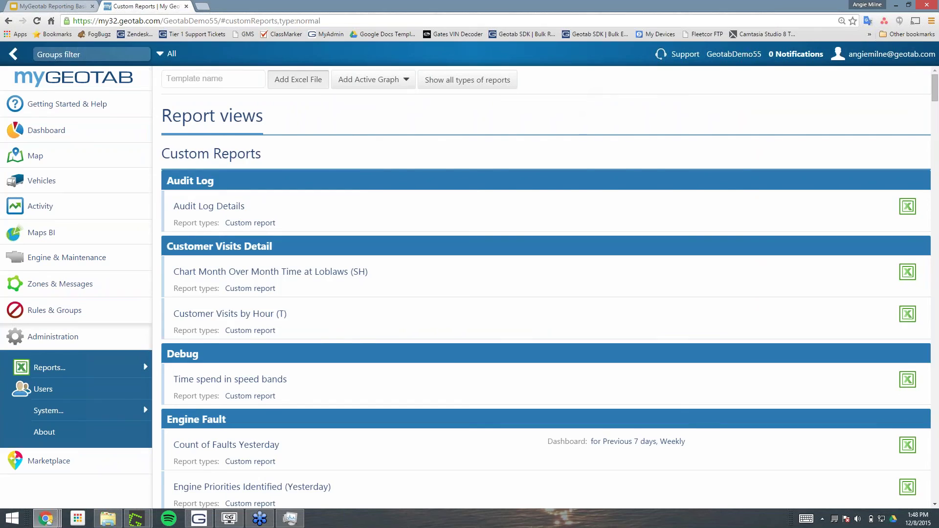
left_click(297, 83)
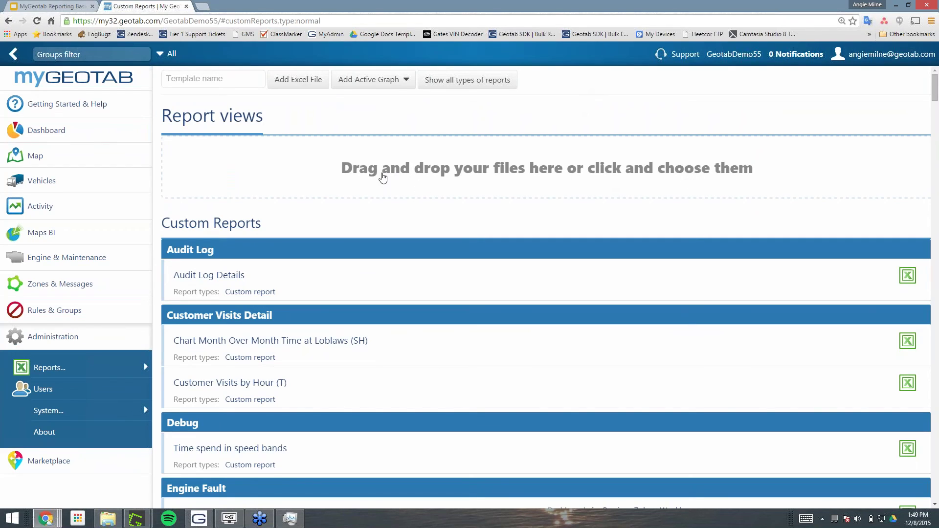
Upload Top 5 Idling.xlsm from the Custom Reports folder as a new custom report.
left_click(106, 518)
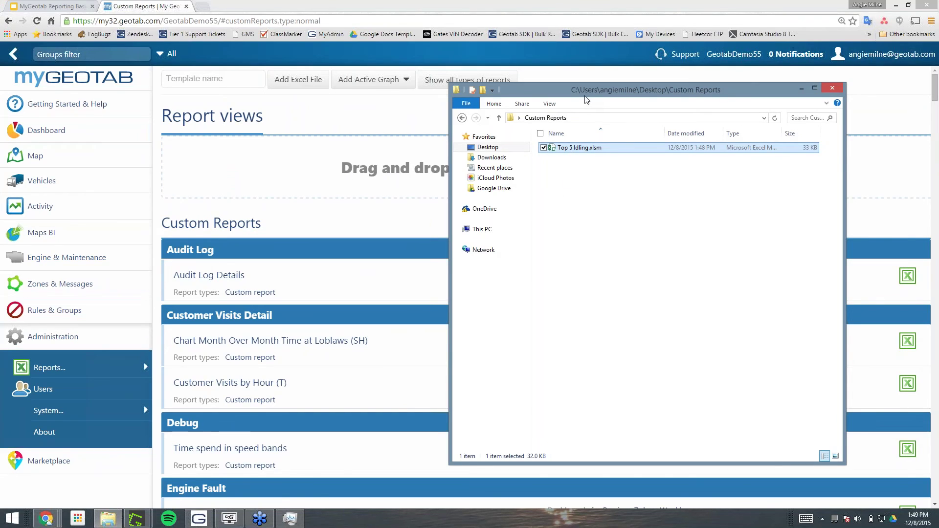
left_click_drag(570, 152, 321, 178)
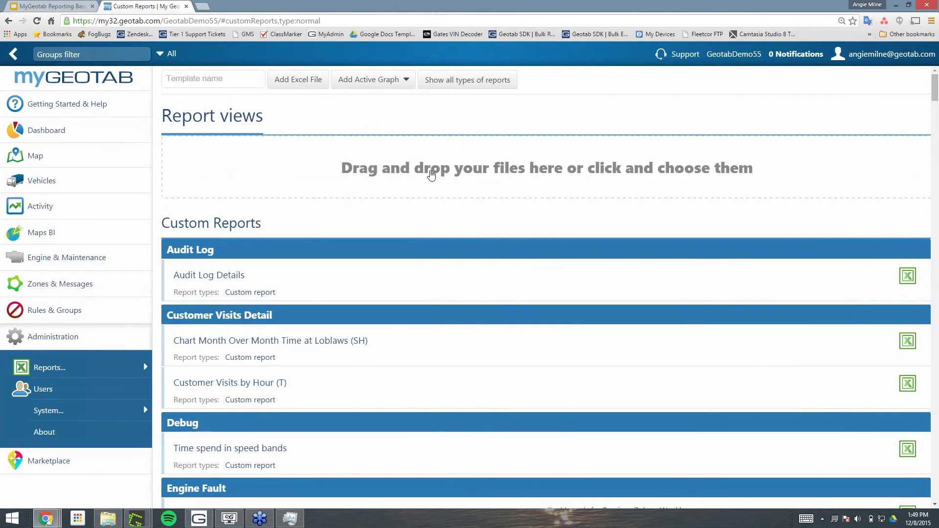
left_click(185, 85)
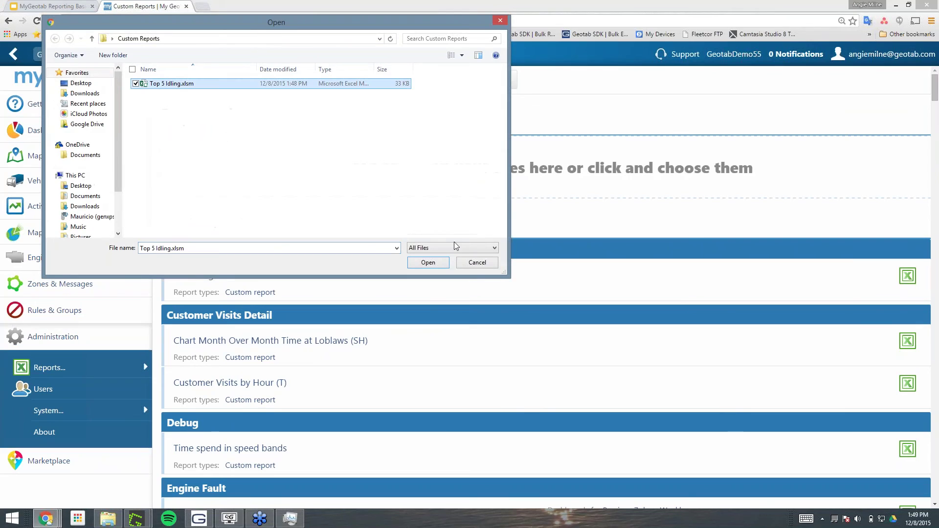
left_click(428, 262)
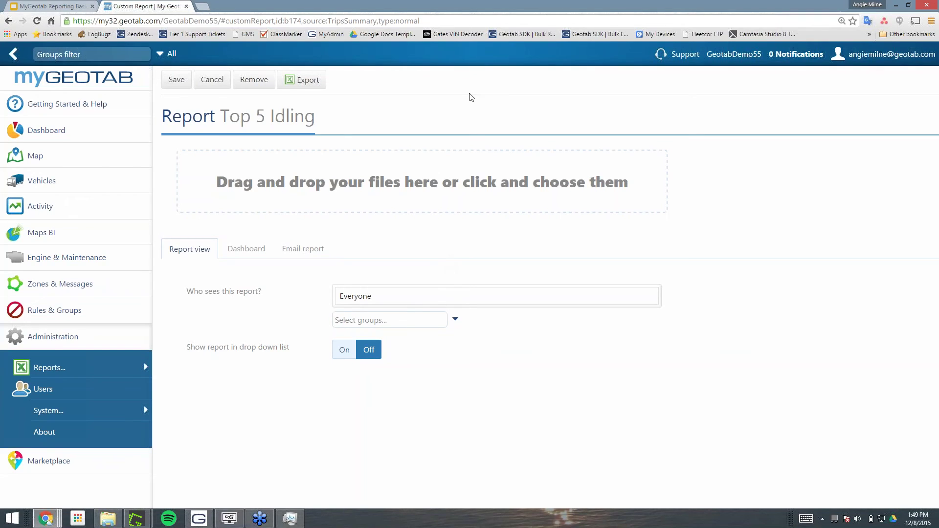
Rename the uploaded report as Top 5 Idling Last Week.
left_click(263, 120)
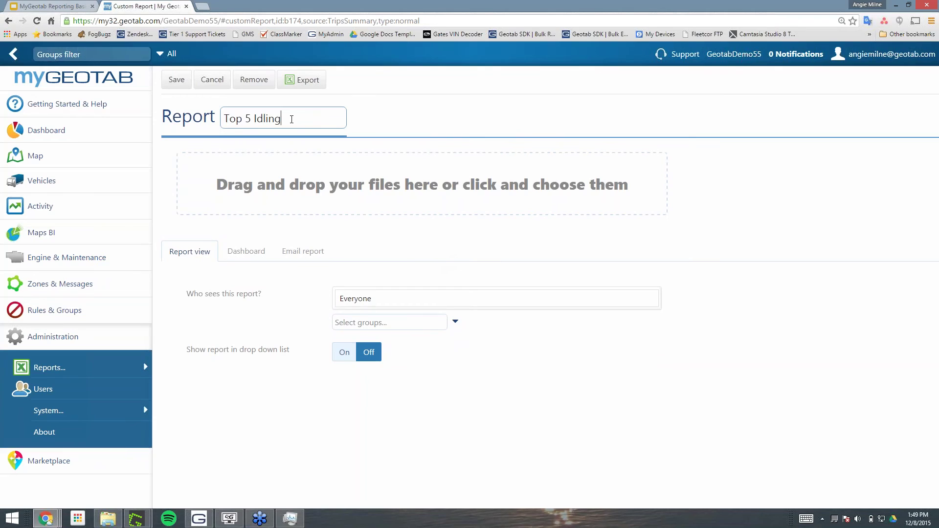
type("Last Week")
left_click(434, 84)
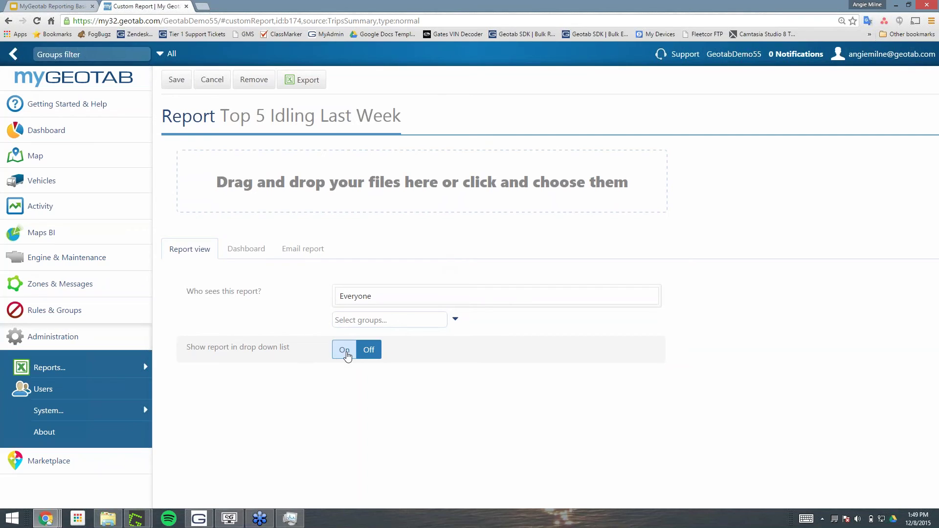
Look through the view choices of the Activity and Trips Summary Report in a separate browser tab, and return to the report settings.
right_click(55, 154)
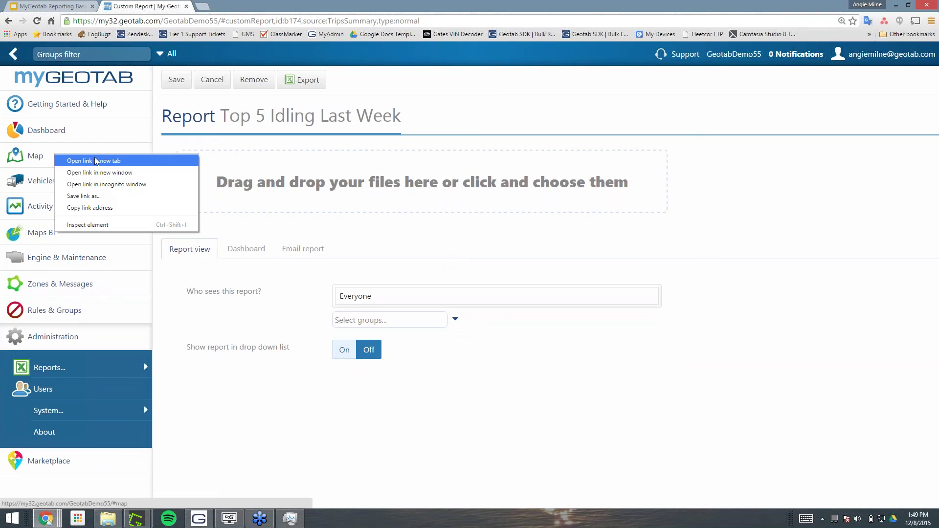
left_click(98, 161)
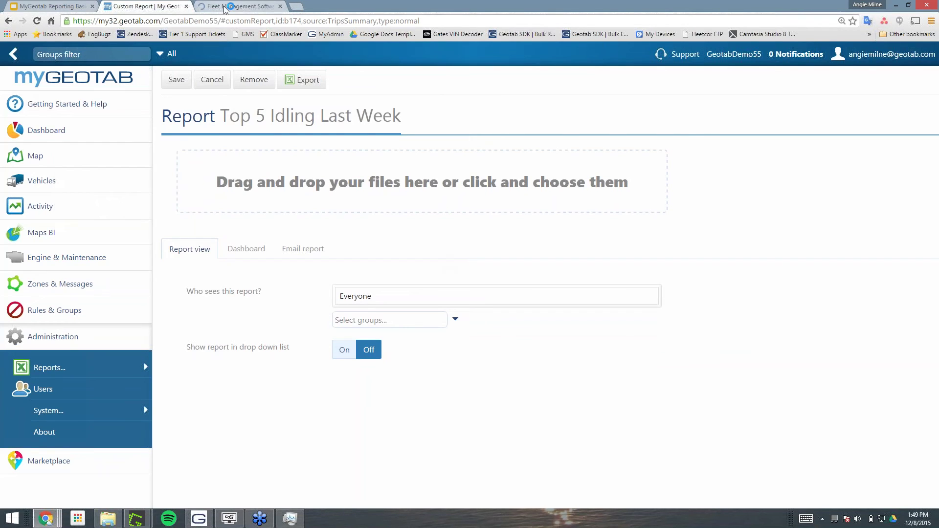
left_click(234, 6)
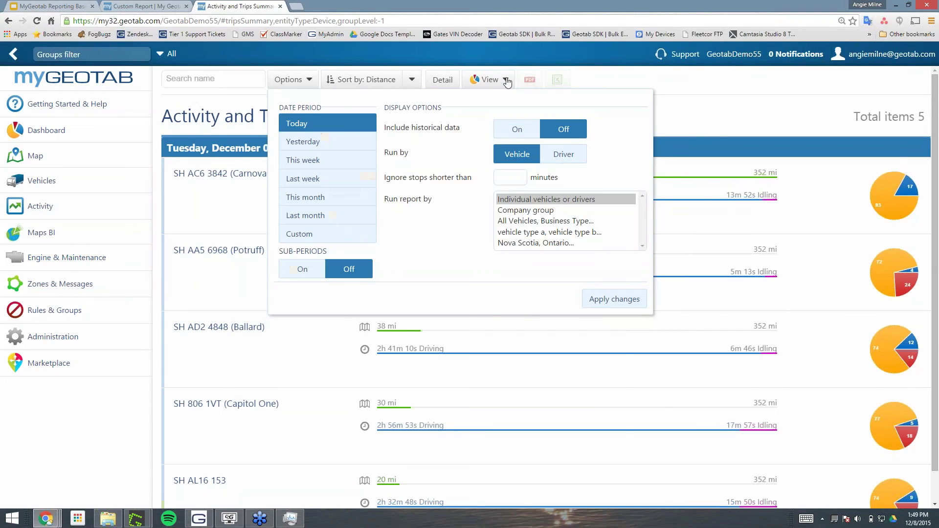
left_click(488, 79)
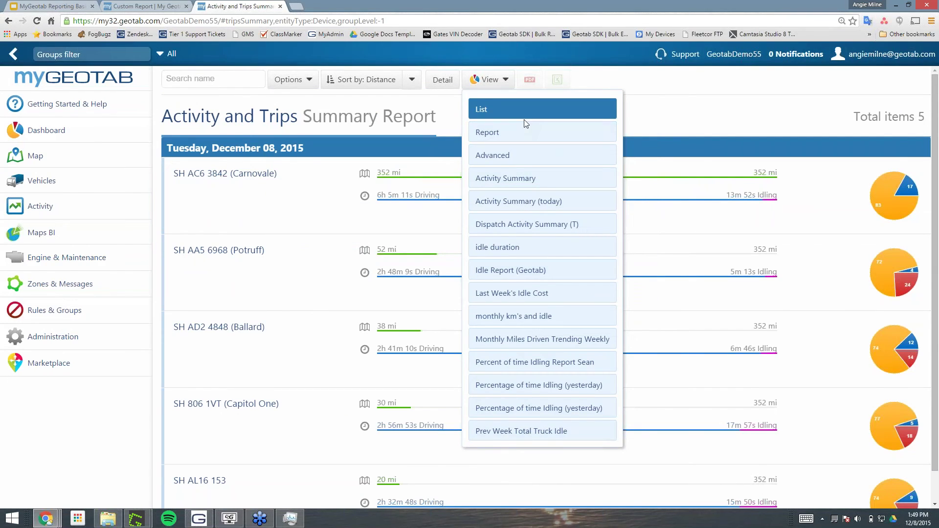
left_click(142, 6)
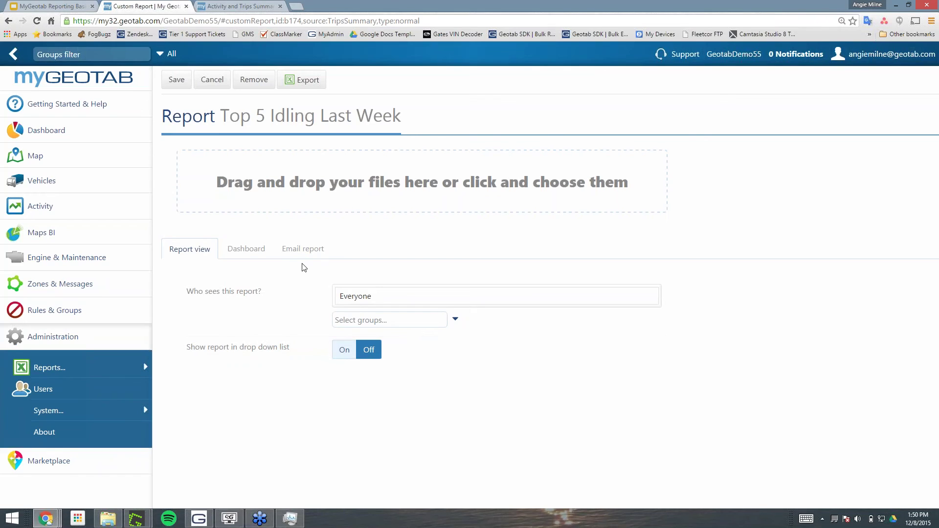
Show the report in the drop down list, with Individual vehicles or drivers as the grouping option.
left_click(344, 349)
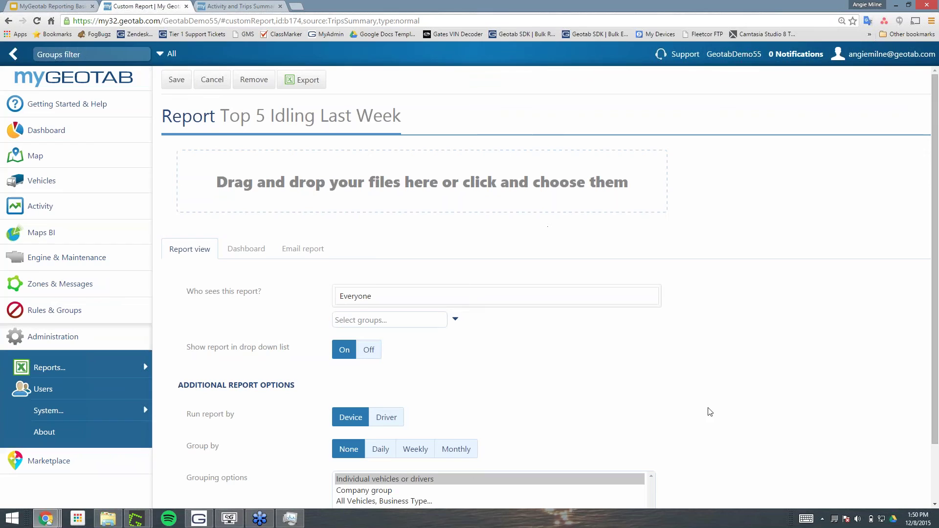
scroll(412, 309, "down", 2)
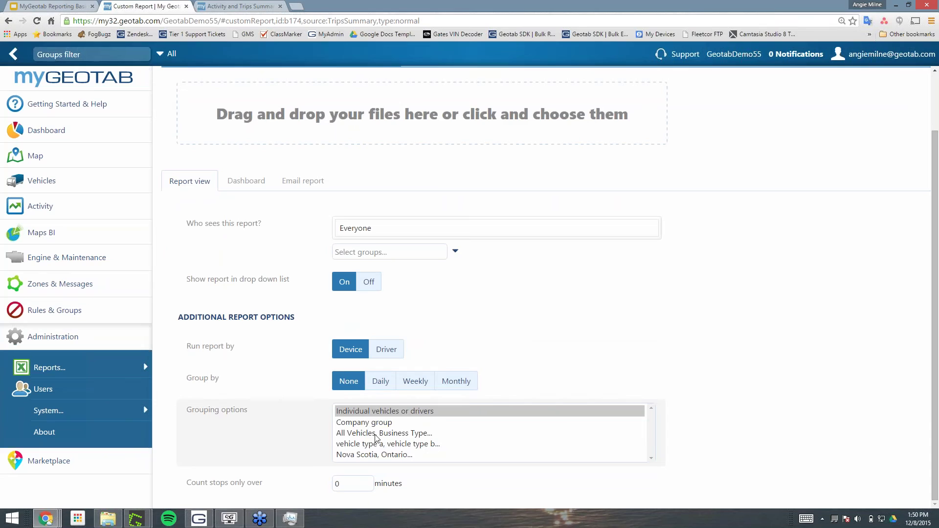
left_click(357, 411)
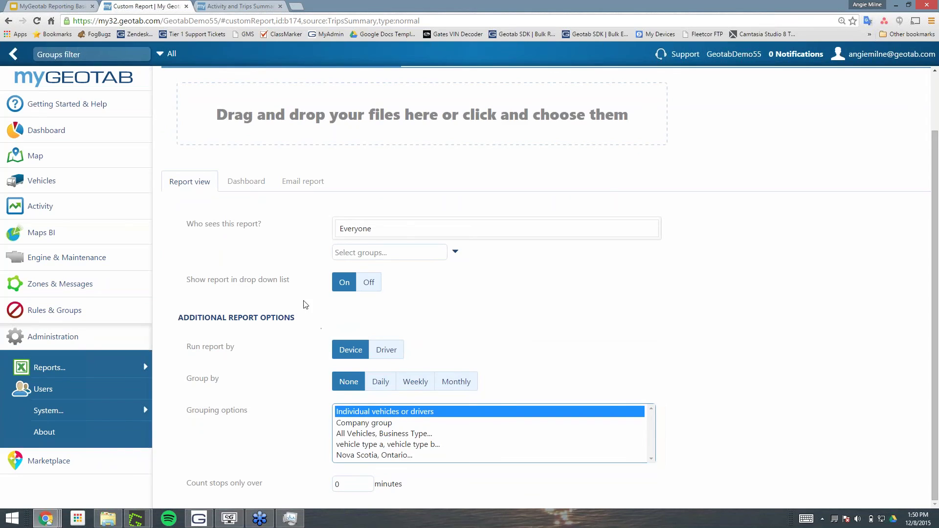
Turn on the report's dashboard graphic options and display it on my dashboard, adding no dashboard viewer groups.
left_click(240, 185)
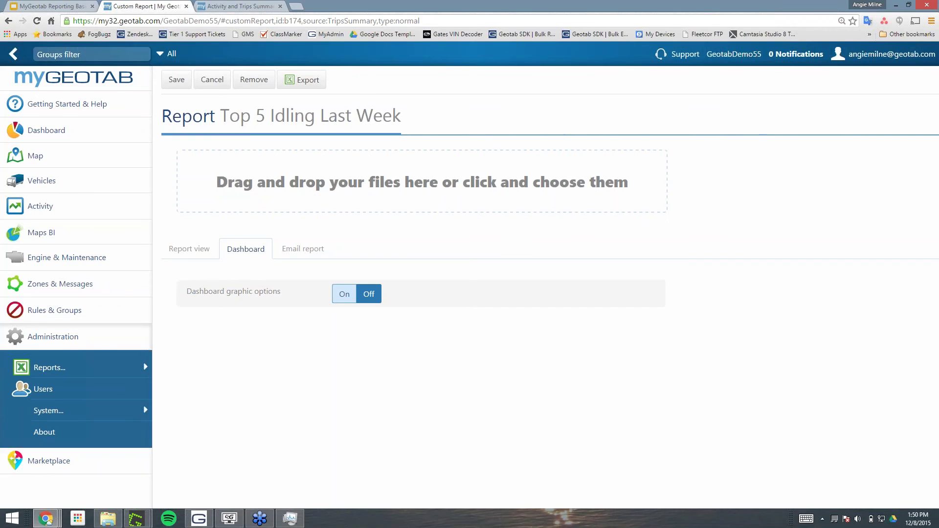
left_click(345, 294)
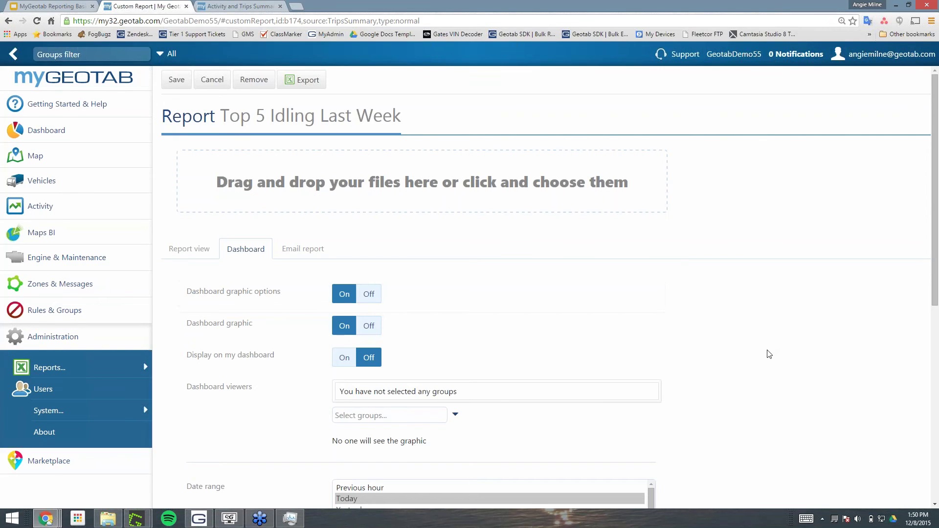
scroll(772, 353, "down", 1)
scroll(772, 352, "down", 2)
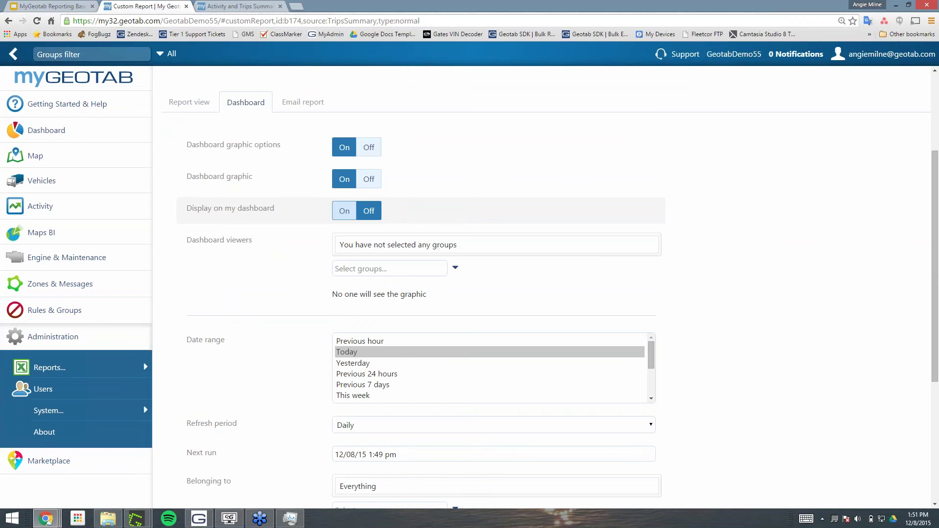
left_click(343, 210)
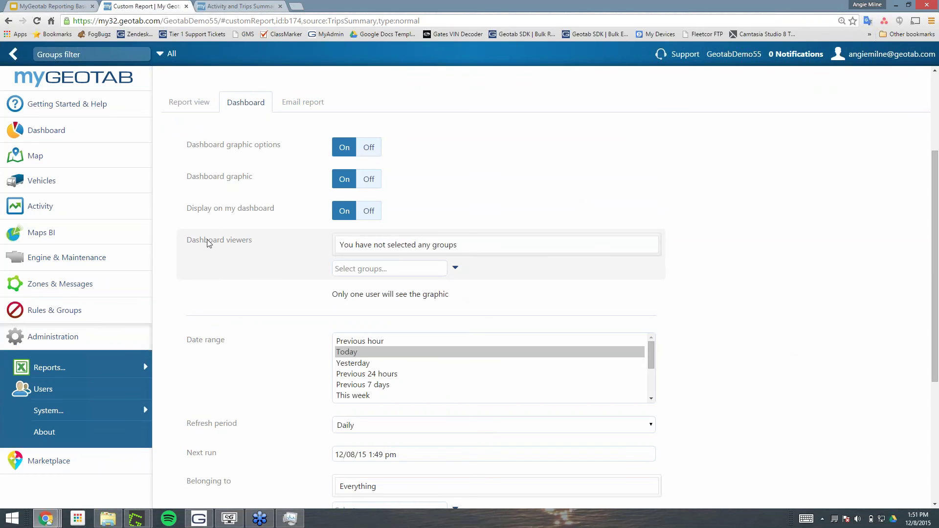
left_click(455, 268)
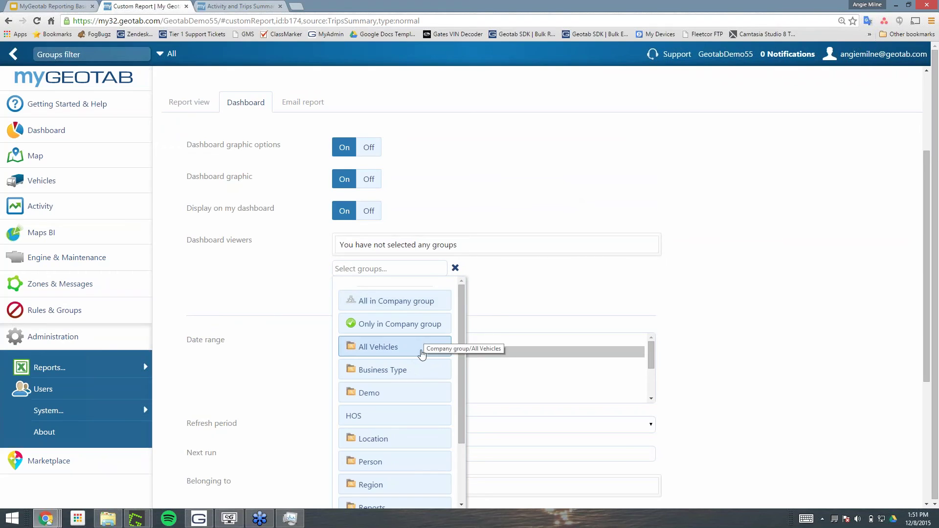
left_click(785, 239)
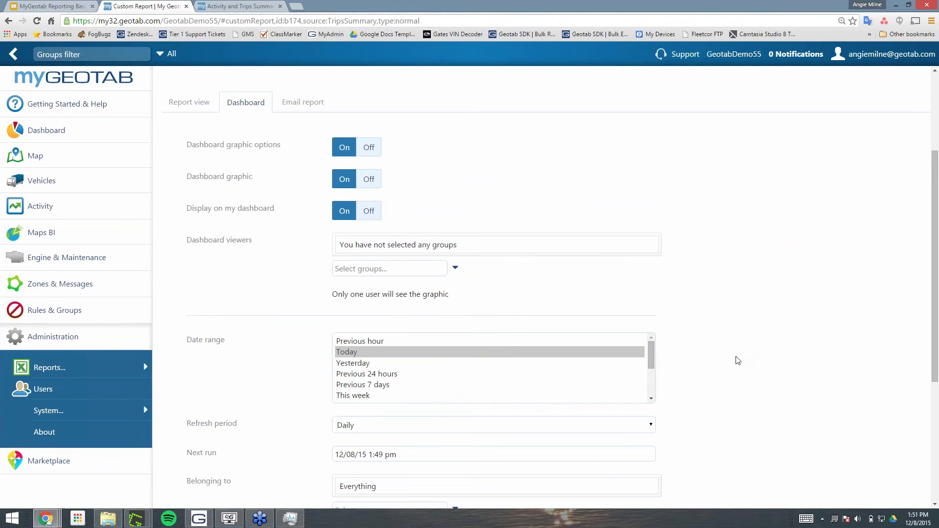
Set the dashboard date range to Last week.
scroll(736, 360, "down", 2)
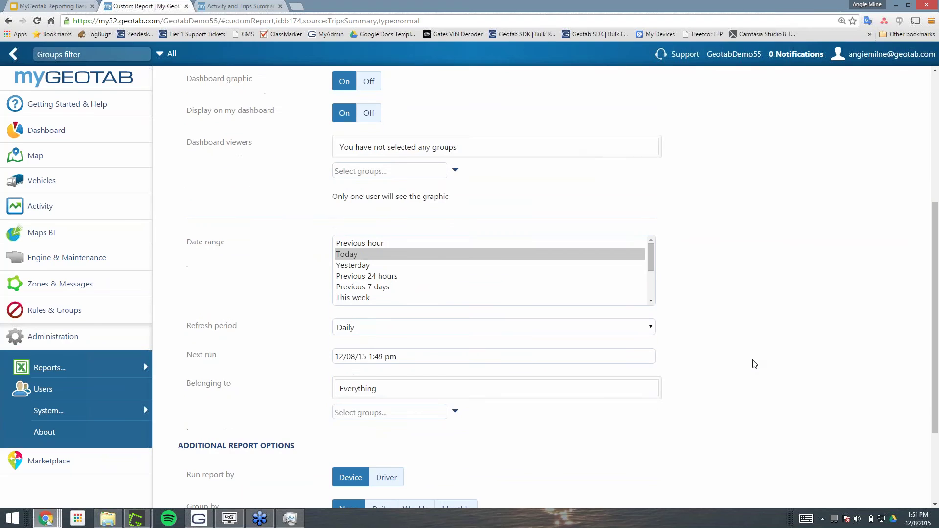
left_click(652, 302)
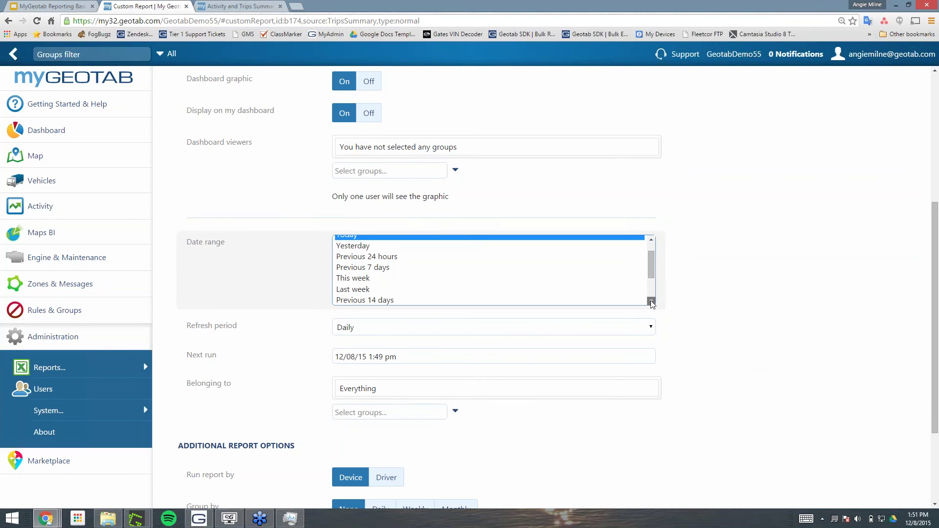
left_click(353, 292)
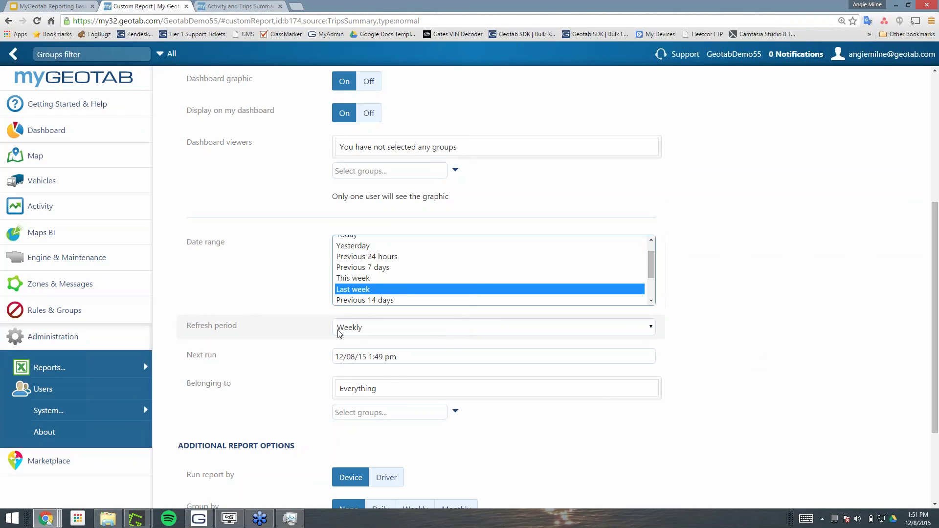
Schedule the dashboard report's next run for 12/14/15 at 5:00 am.
left_click(399, 357)
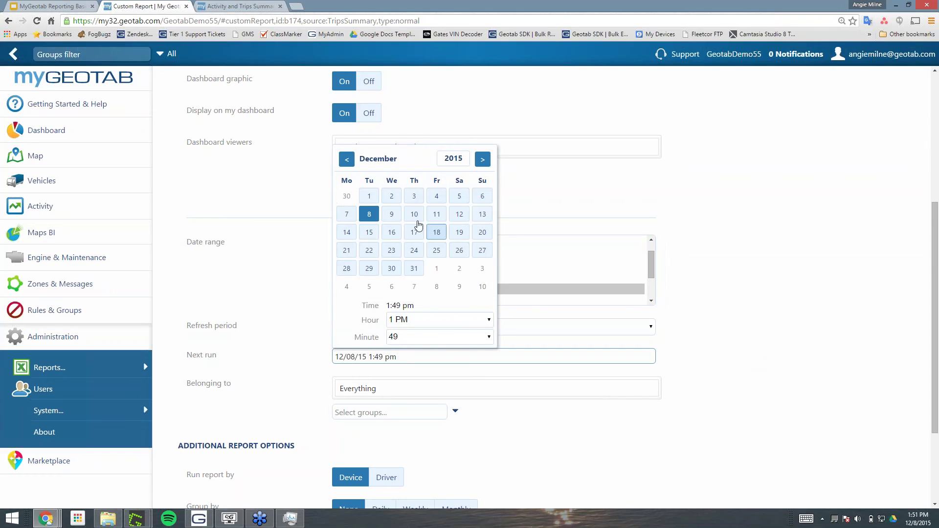
left_click(346, 232)
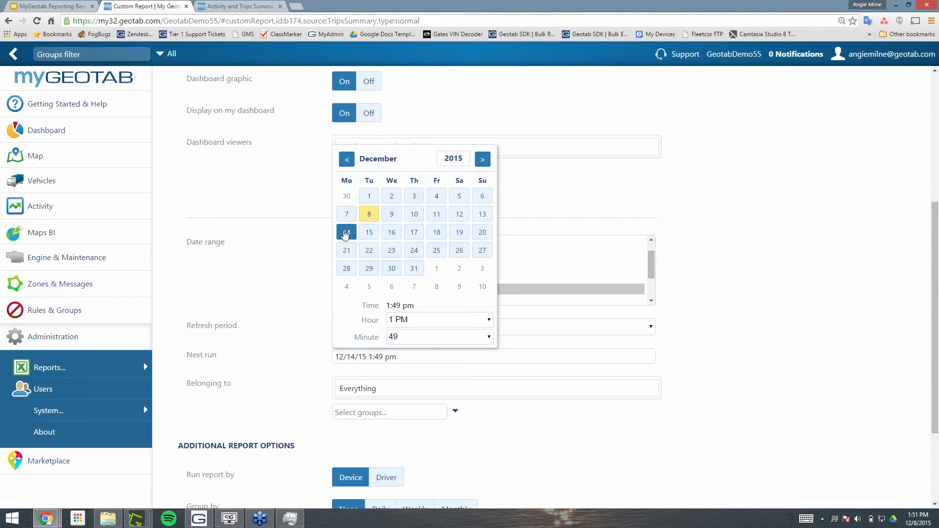
left_click(488, 320)
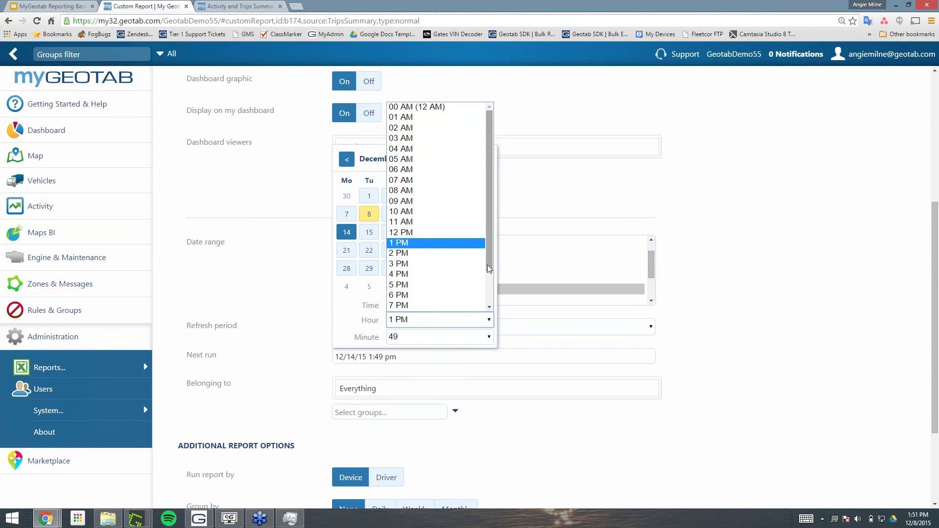
left_click(427, 159)
left_click(490, 337)
left_click_drag(488, 234, 487, 172)
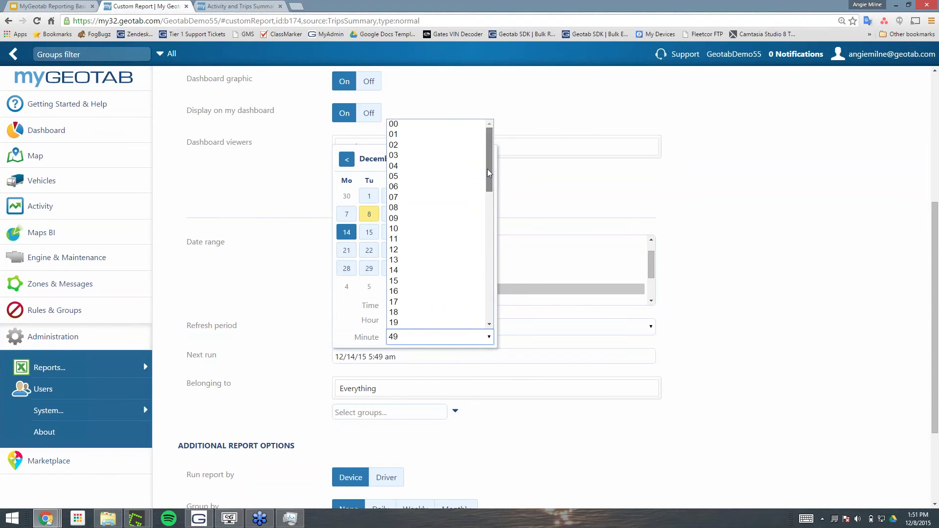
left_click(413, 125)
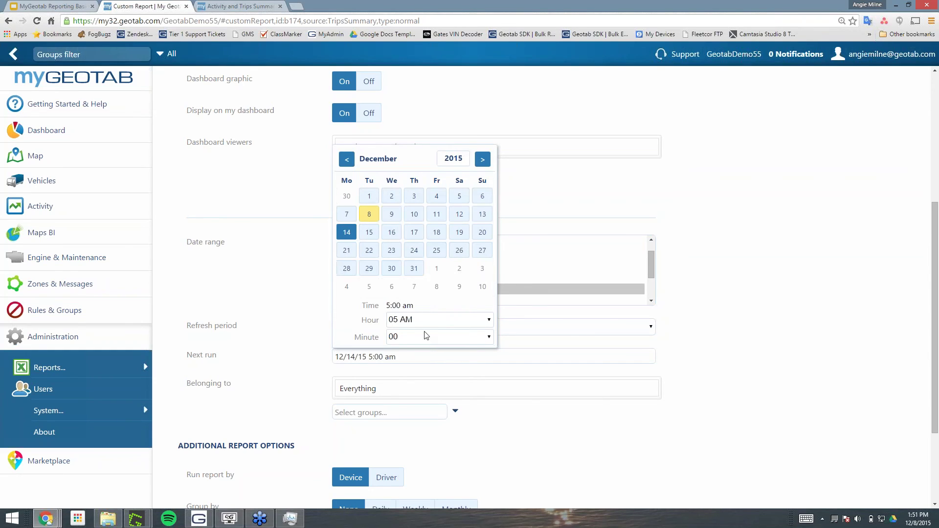
left_click(736, 340)
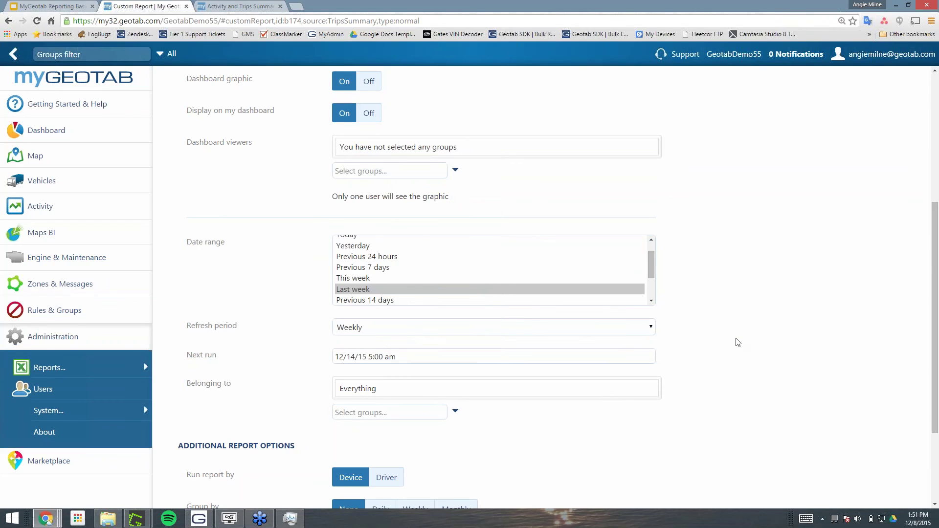
Look at the groups offered for the dashboard report's Belonging to filter, keeping Everything selected.
scroll(739, 345, "down", 2)
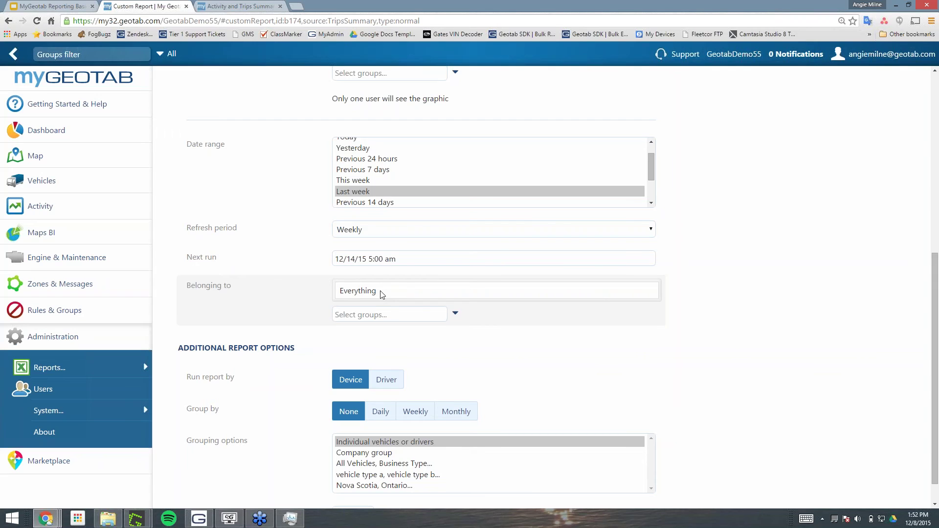
left_click(455, 313)
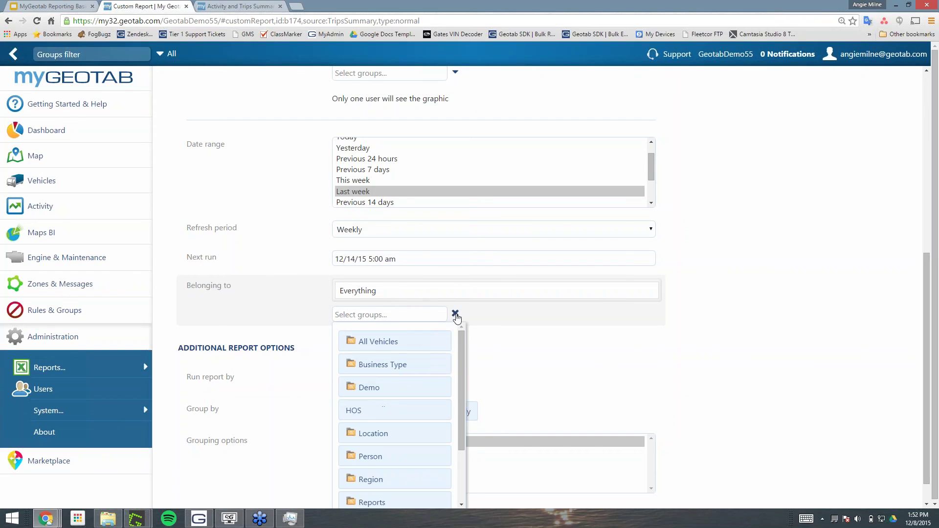
left_click(721, 315)
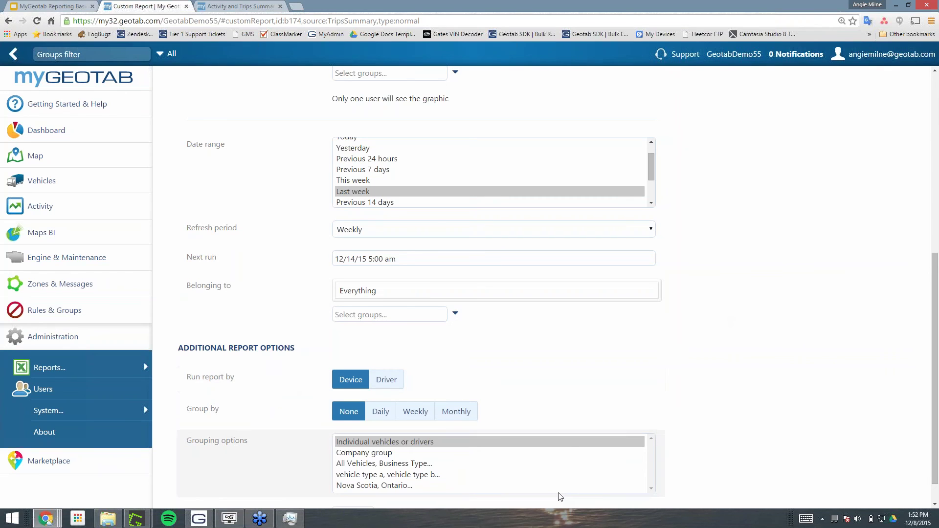
Save the Top 5 Idling Last Week report settings and open the Dashboard.
scroll(721, 287, "up", 7)
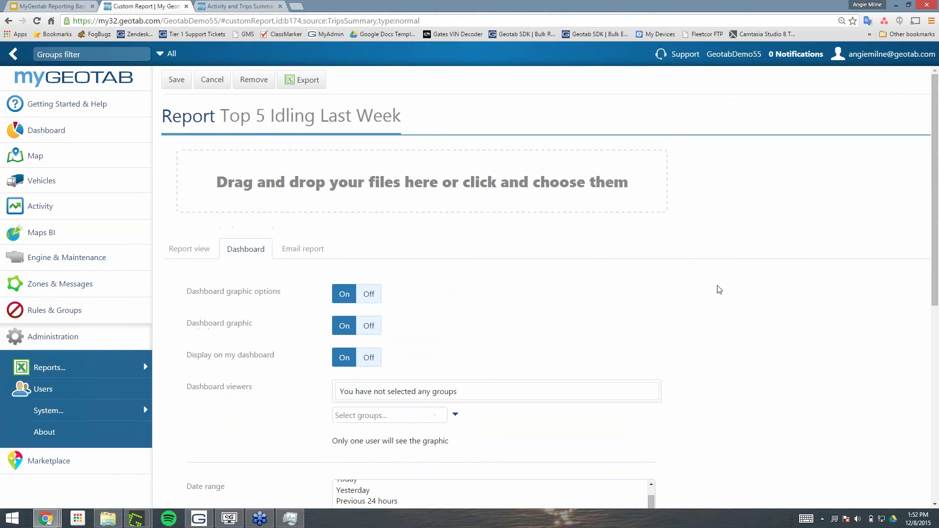
left_click(175, 82)
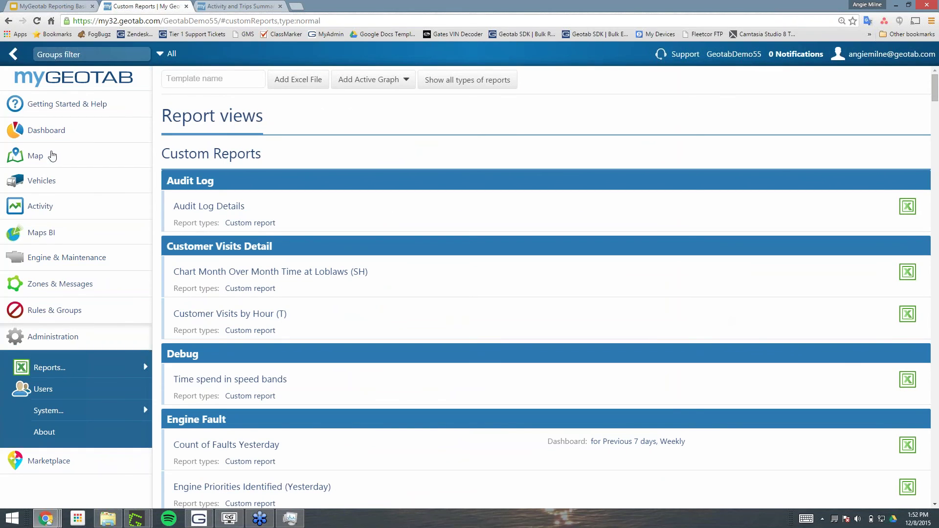
left_click(52, 131)
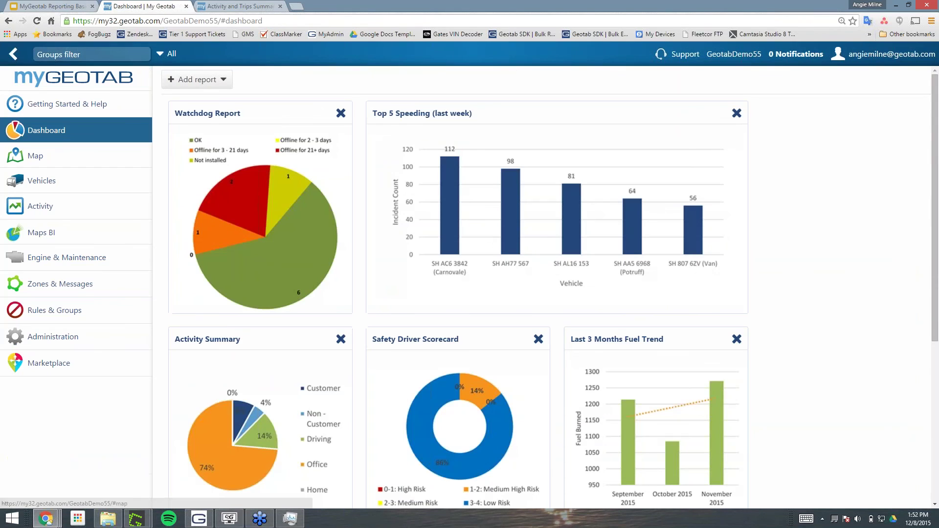
Open the list of dashboard custom reports and find Top 5 Idling Last Week under Trips Summary.
scroll(826, 174, "down", 10)
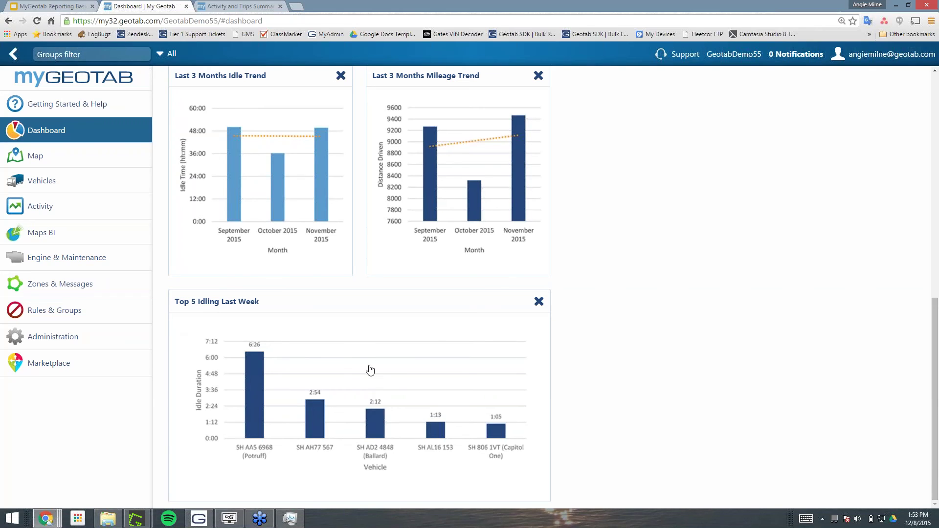
left_click(97, 339)
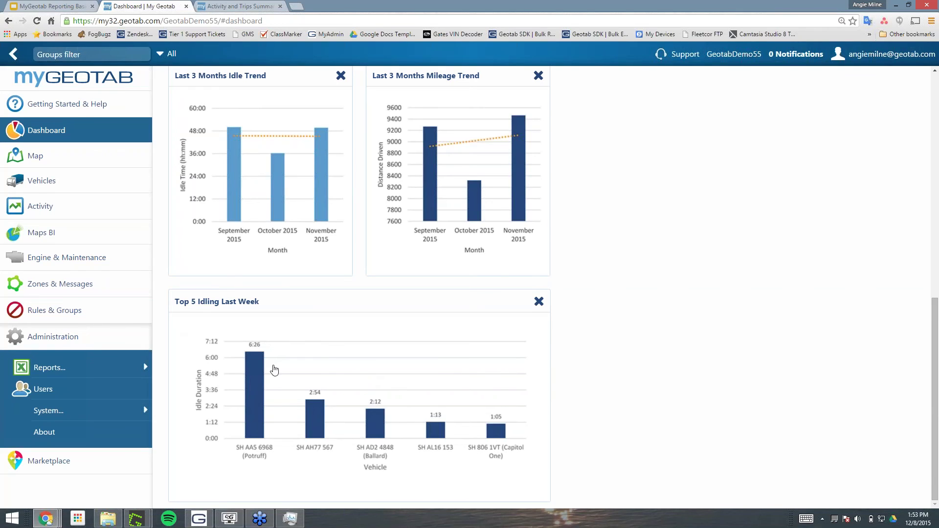
left_click(58, 370)
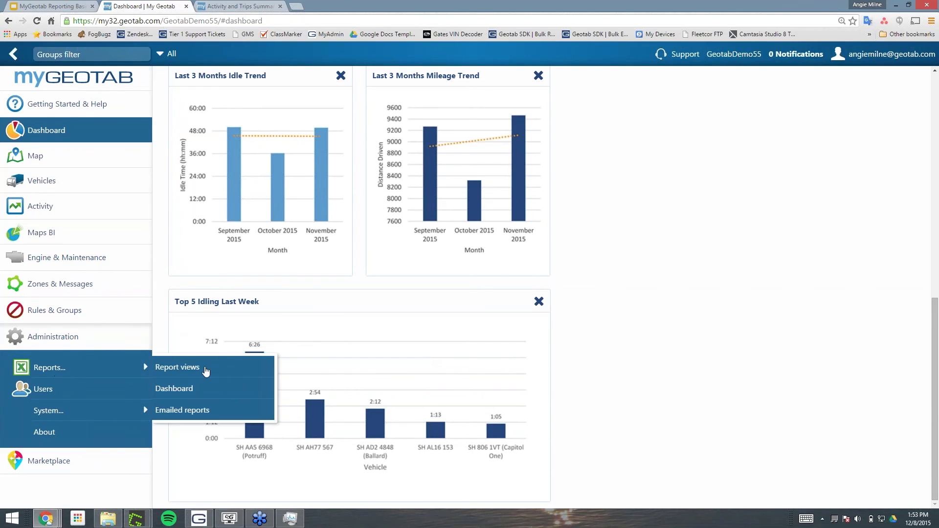
left_click(174, 389)
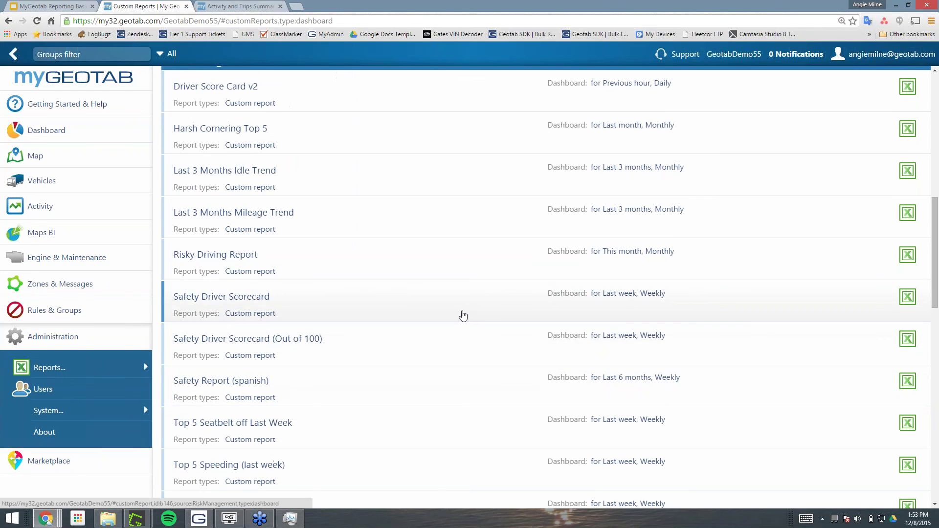
scroll(464, 322, "up", 10)
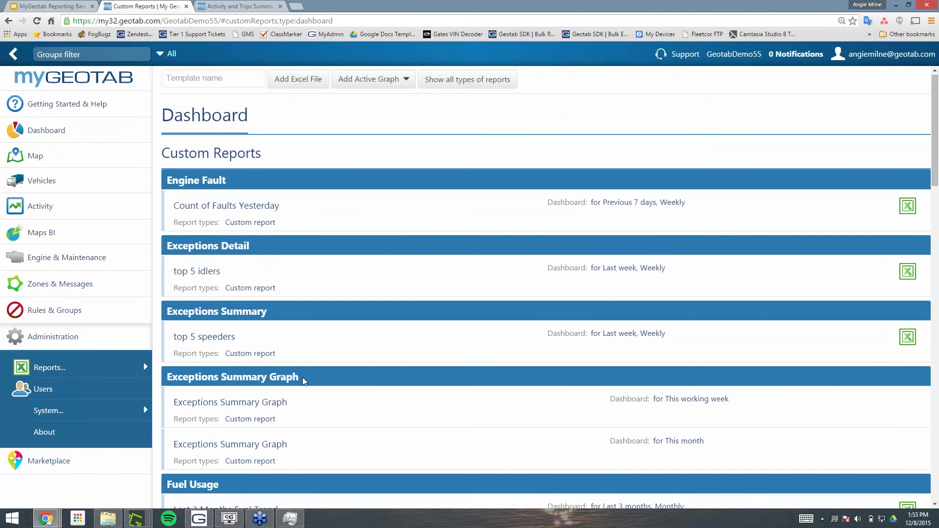
scroll(402, 406, "down", 4)
scroll(404, 409, "down", 11)
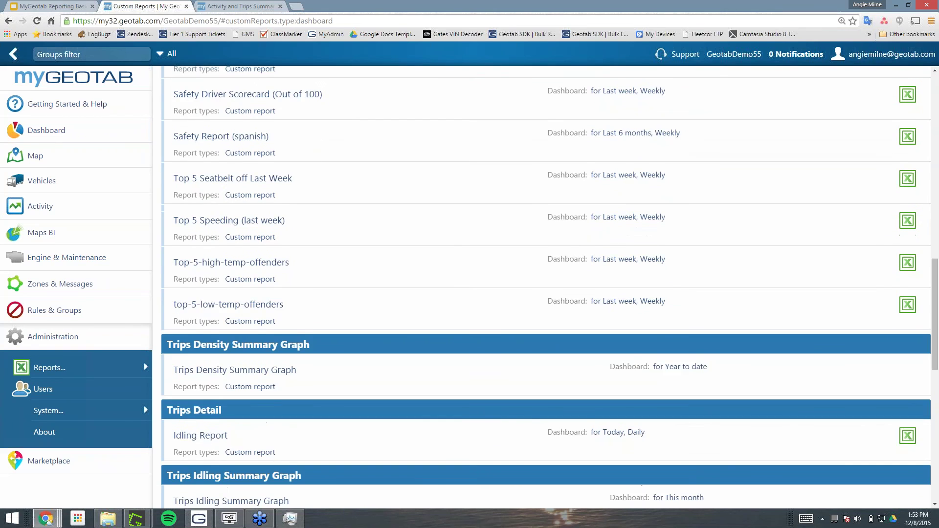
scroll(400, 412, "down", 8)
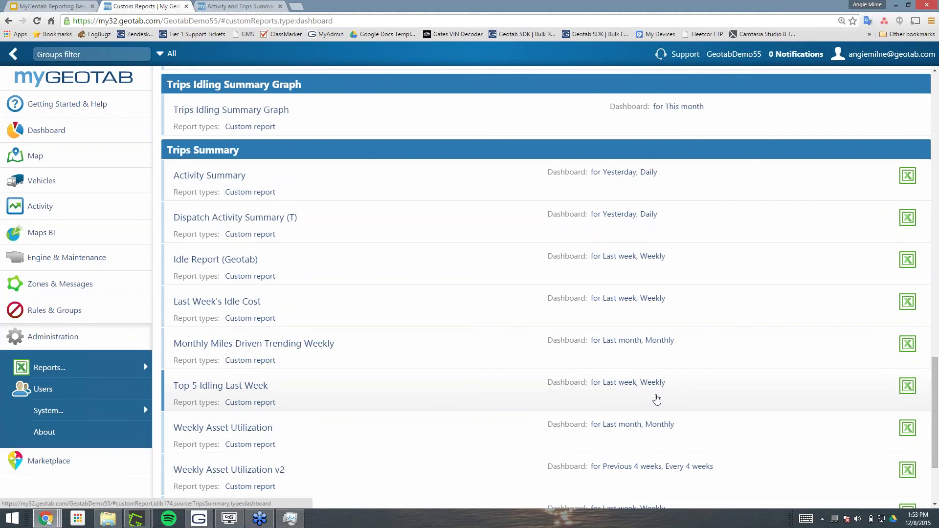
Download the Top 5 Idling Last Week workbook into the Custom Reports folder and open it in Excel with editing enabled.
left_click(907, 388)
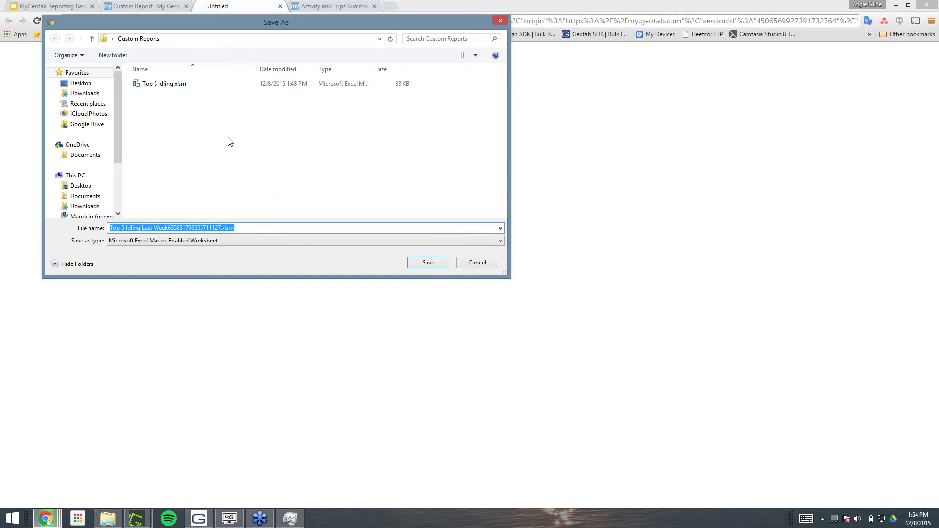
left_click(428, 263)
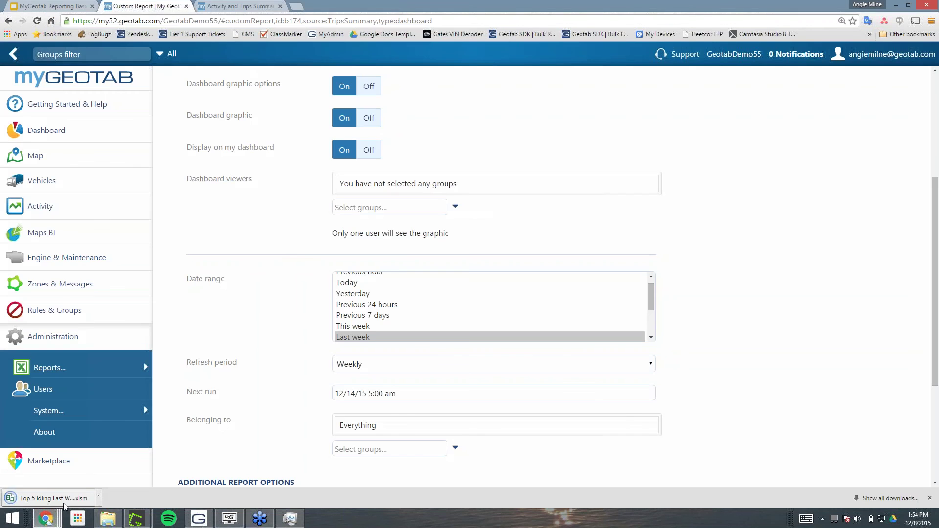
left_click(57, 500)
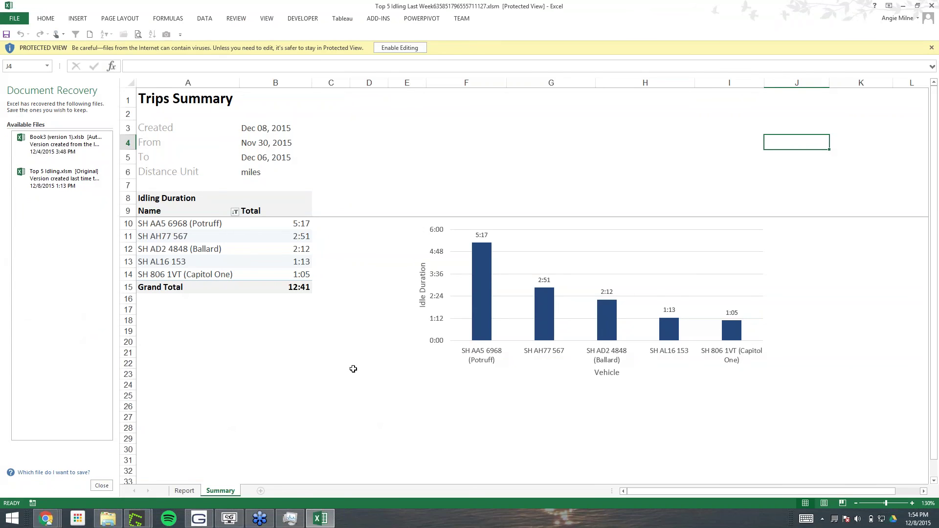
left_click(395, 49)
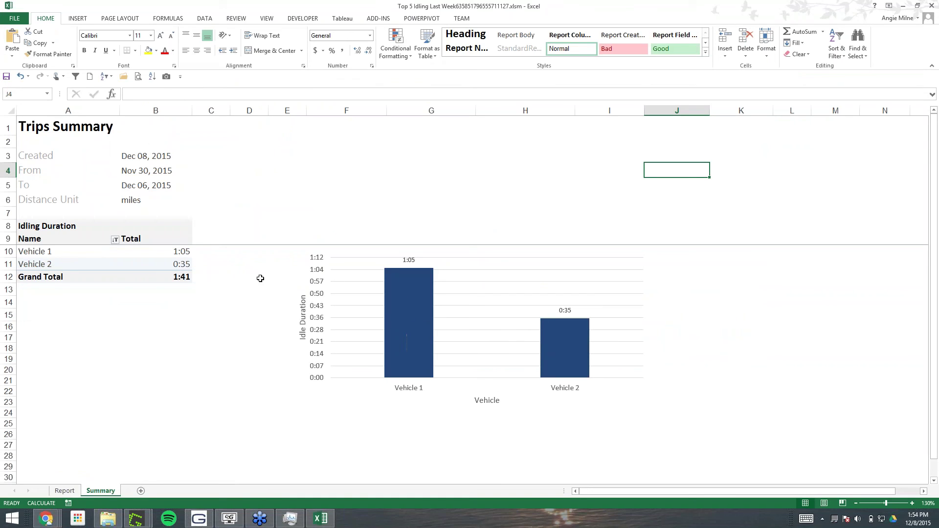
Change the fill of the idle duration chart's bars on the Summary sheet to the green theme color.
mouse_move(413, 317)
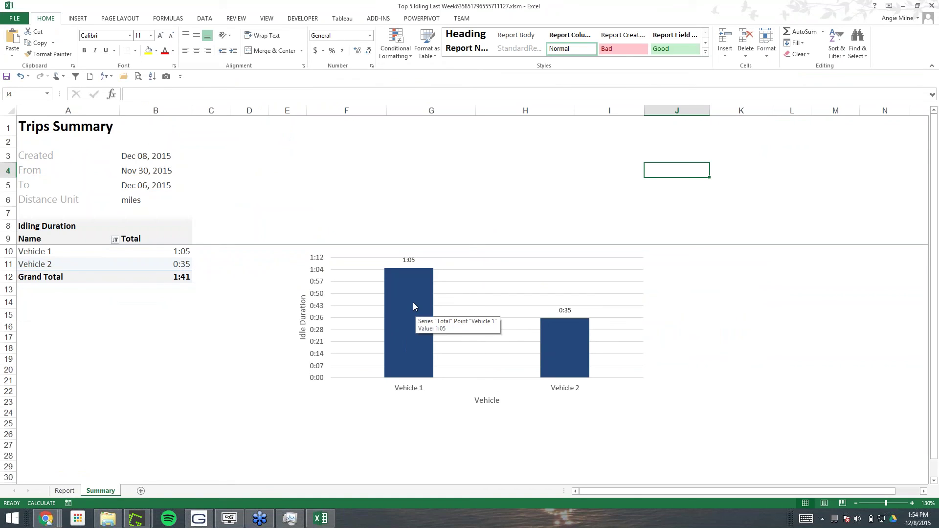
left_click(413, 302)
right_click(415, 306)
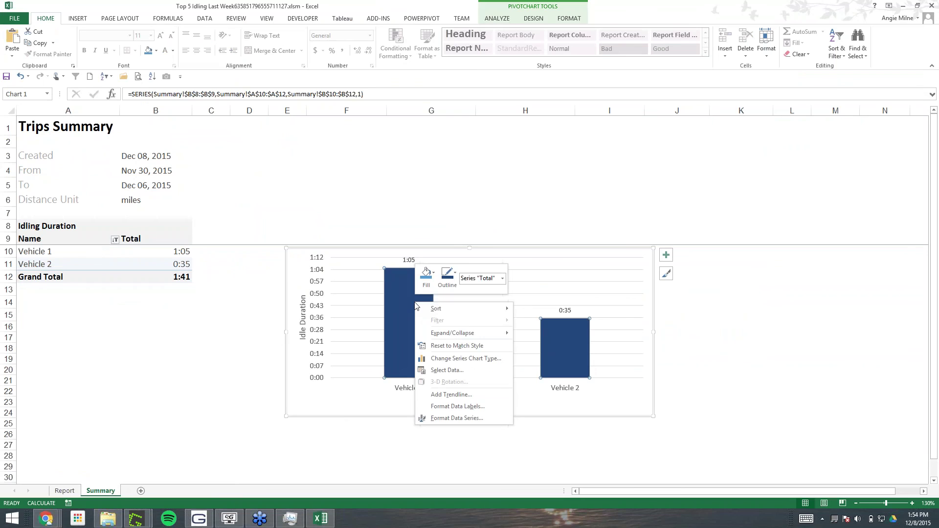
left_click(431, 277)
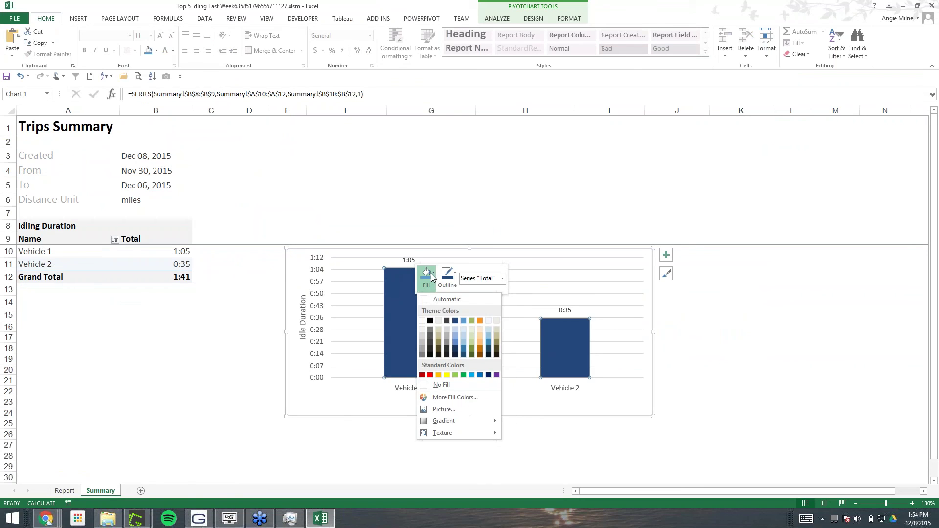
left_click(472, 321)
left_click(434, 170)
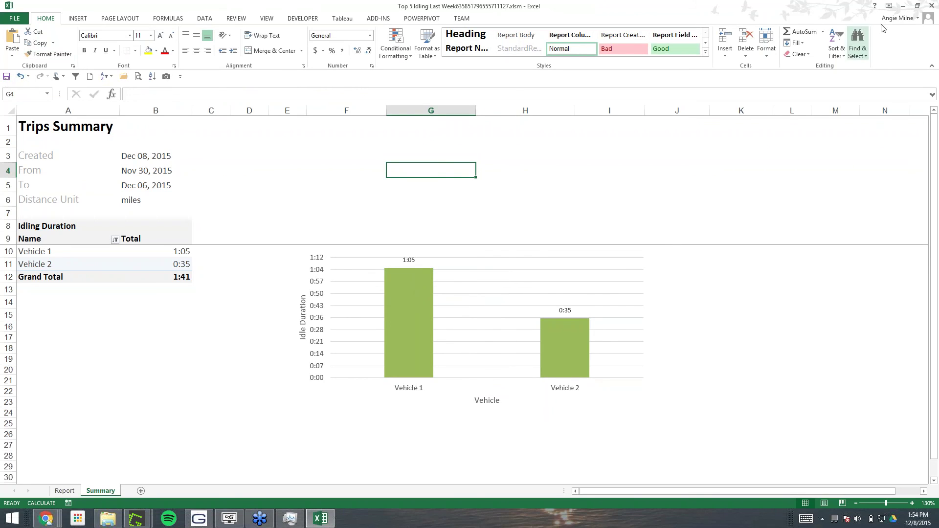
Save and close the workbook, choosing to view the recovered files the next time Excel starts.
left_click(931, 5)
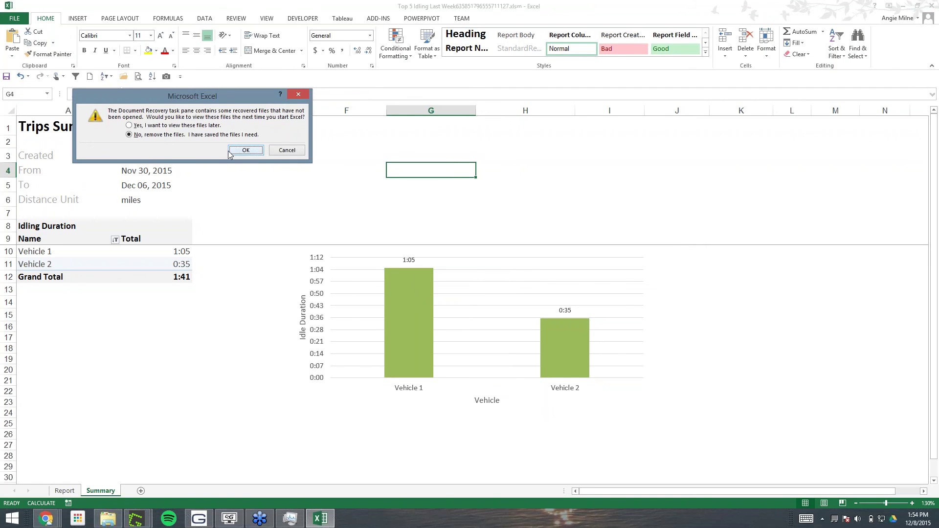
left_click(183, 127)
left_click(246, 151)
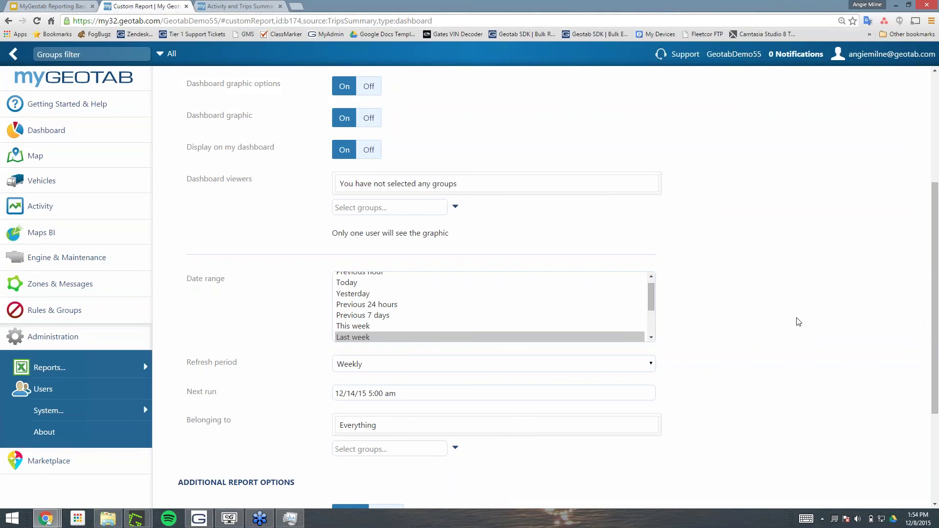
Upload the edited Top 5 Idling Last Week workbook to its MyGeotab report and save the report.
scroll(786, 337, "up", 2)
scroll(786, 337, "up", 3)
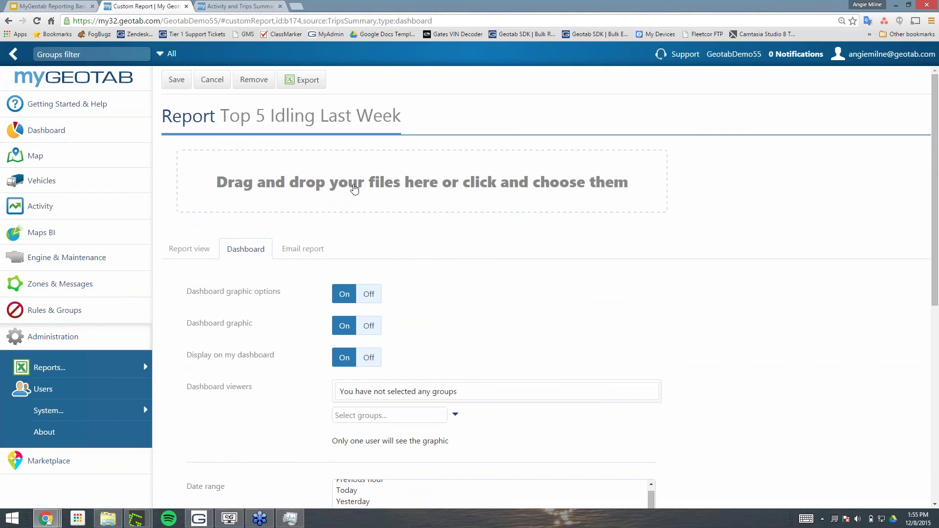
left_click(422, 187)
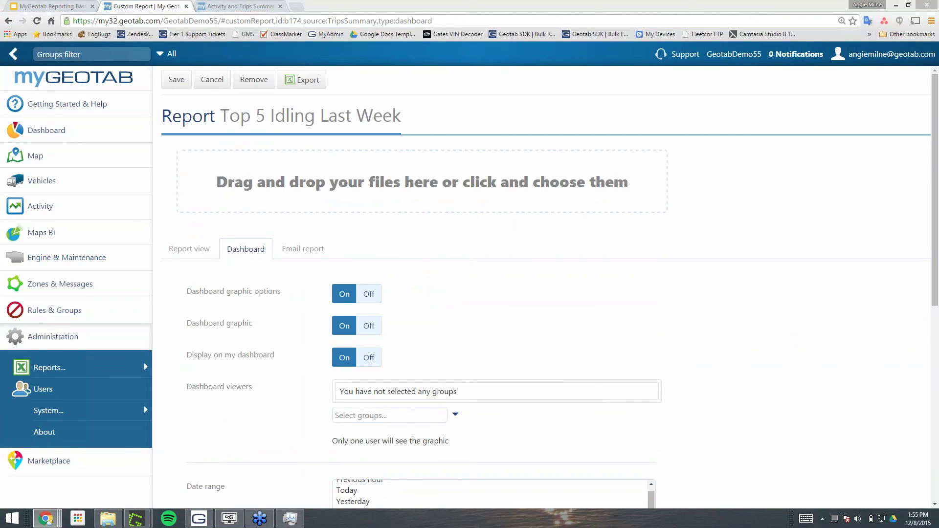
left_click(215, 84)
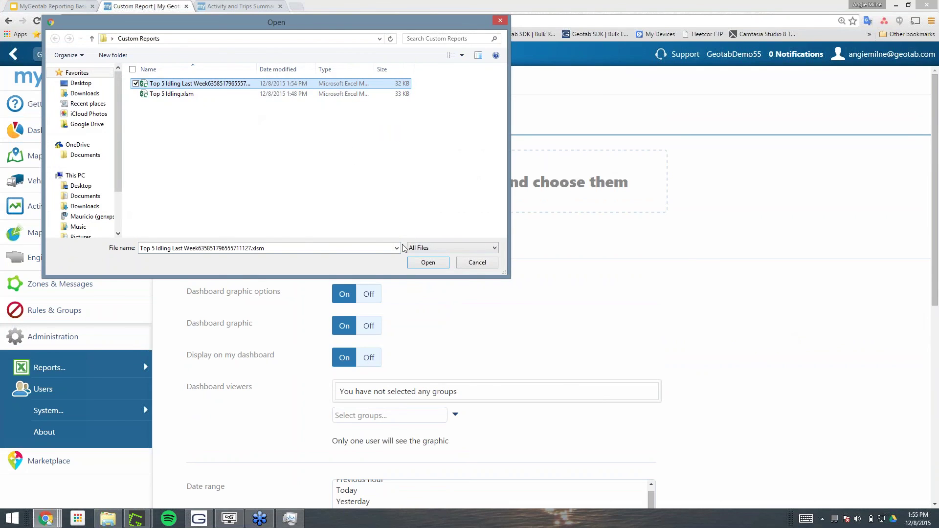
left_click(428, 262)
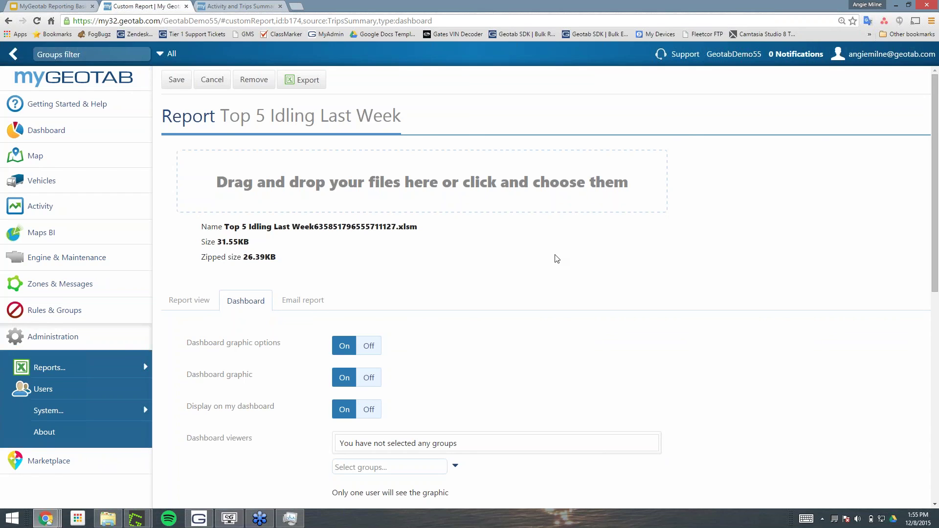
left_click(176, 82)
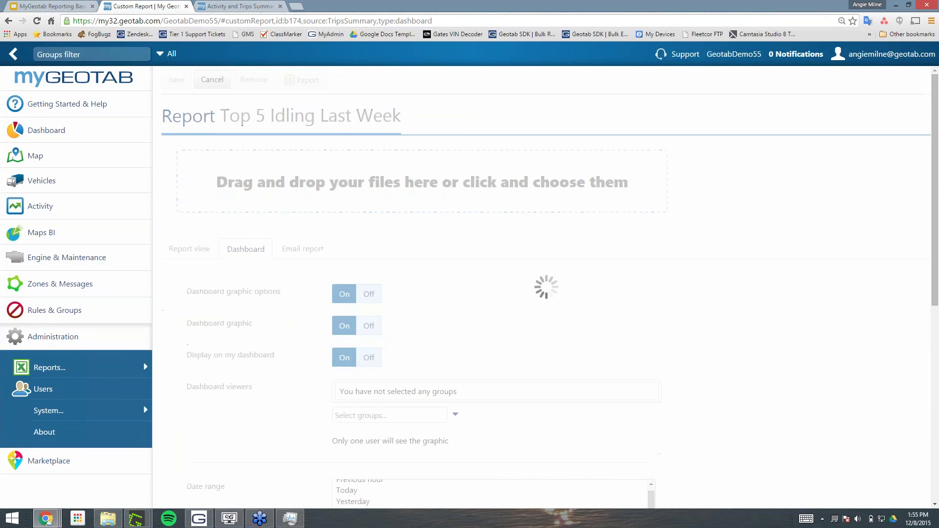
Open the Dashboard and look at the updated Top 5 Idling Last Week chart.
left_click(69, 139)
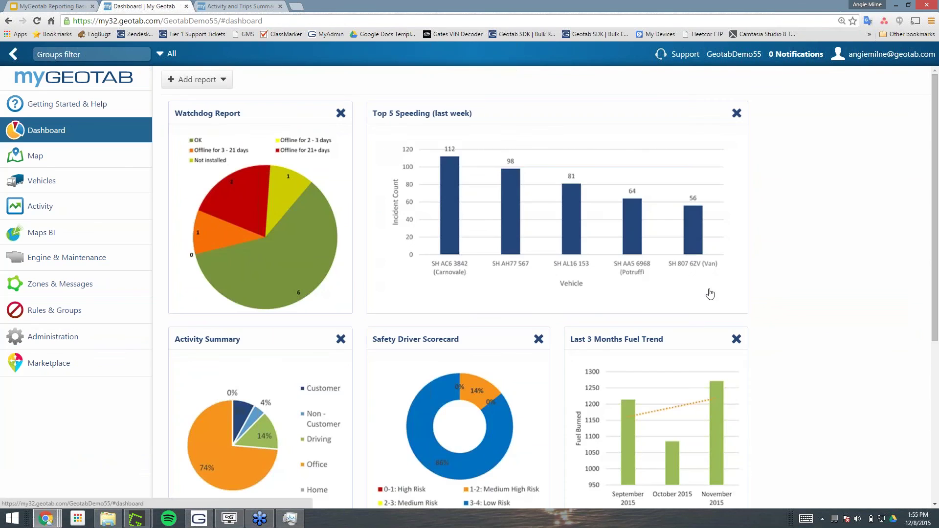
scroll(811, 262, "down", 9)
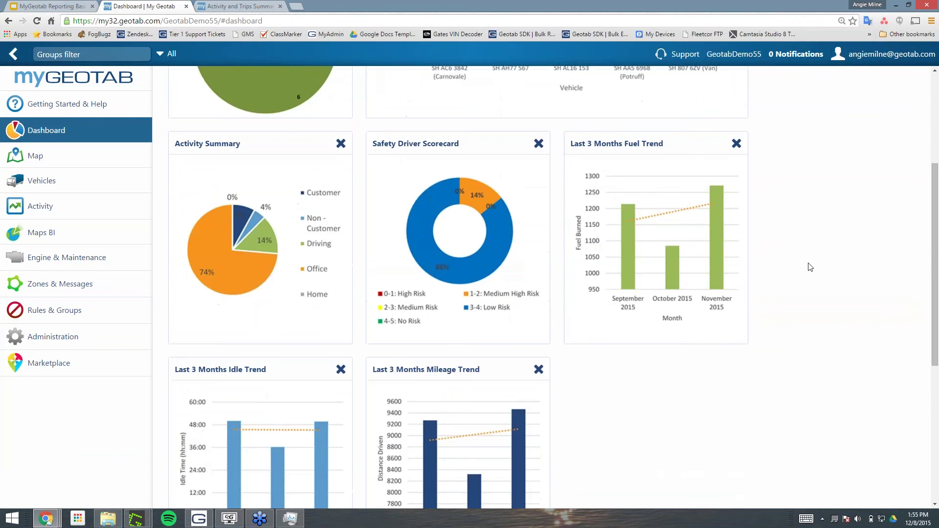
scroll(808, 276, "down", 1)
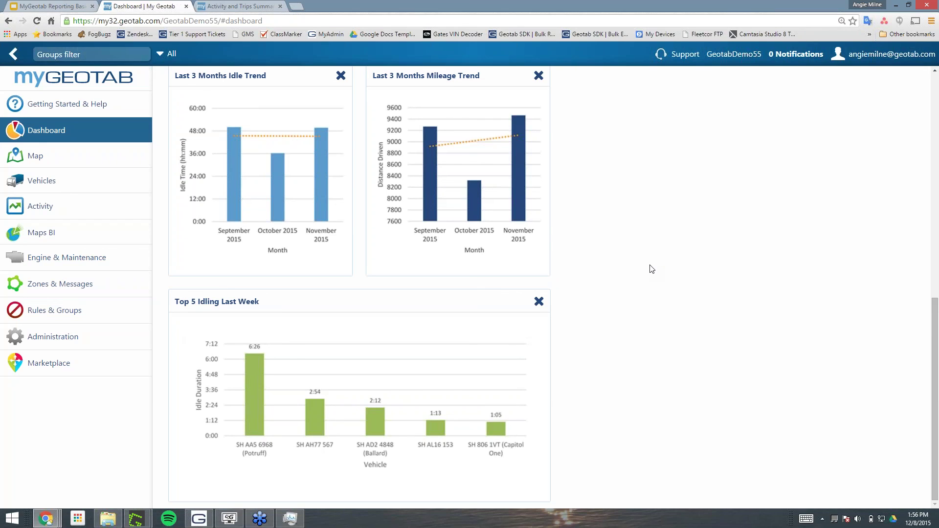
Open Top 5 Idling.xlsm in Excel from the file folder.
left_click(108, 518)
double_click(572, 158)
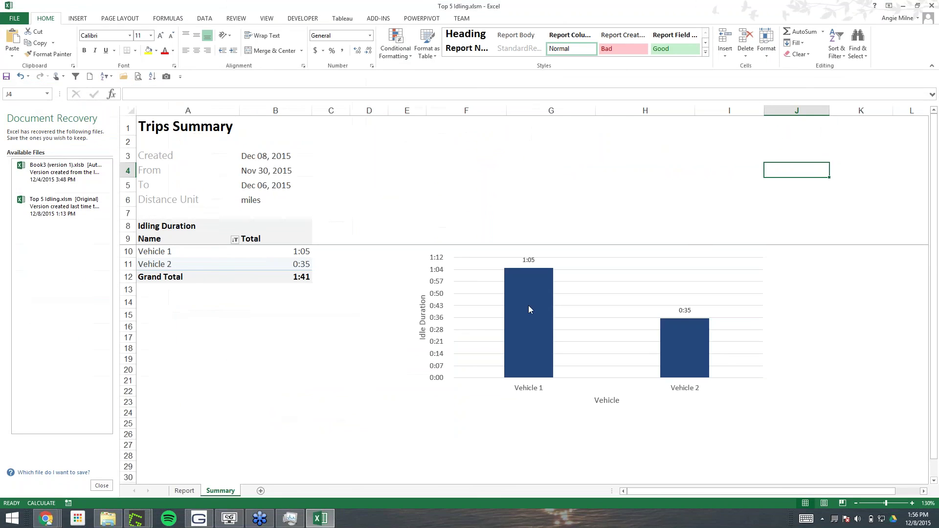
left_click(528, 309)
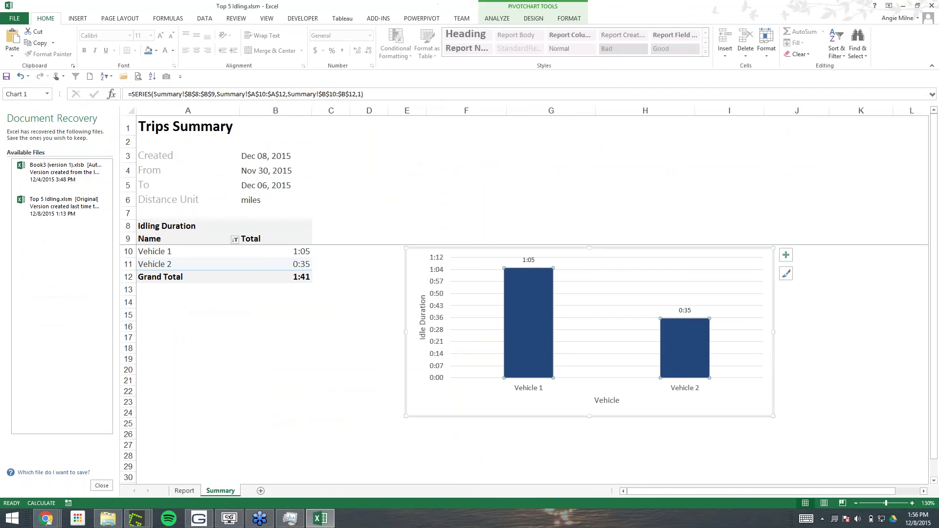
Show the field list for the Idling Duration pivot table and discard the recovered files offered by Document Recovery.
right_click(272, 264)
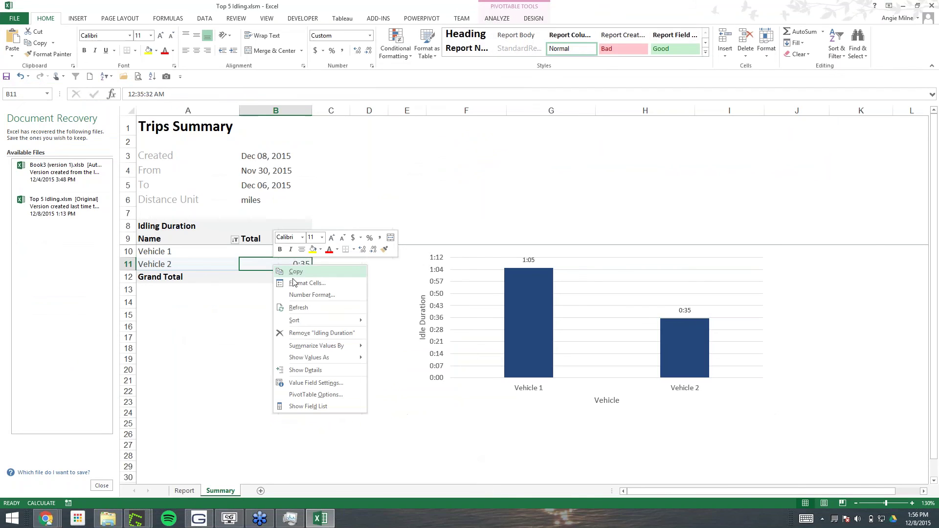
left_click(324, 395)
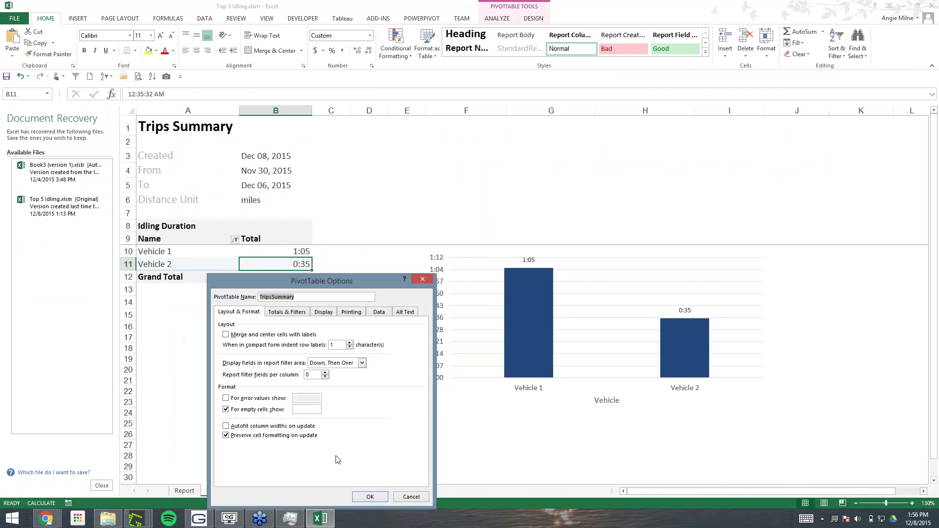
left_click(411, 497)
right_click(260, 262)
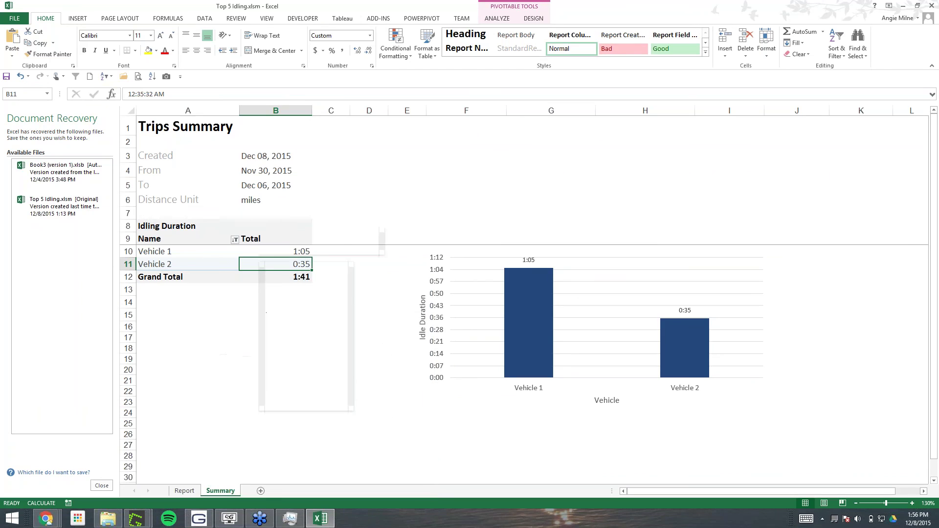
left_click(281, 406)
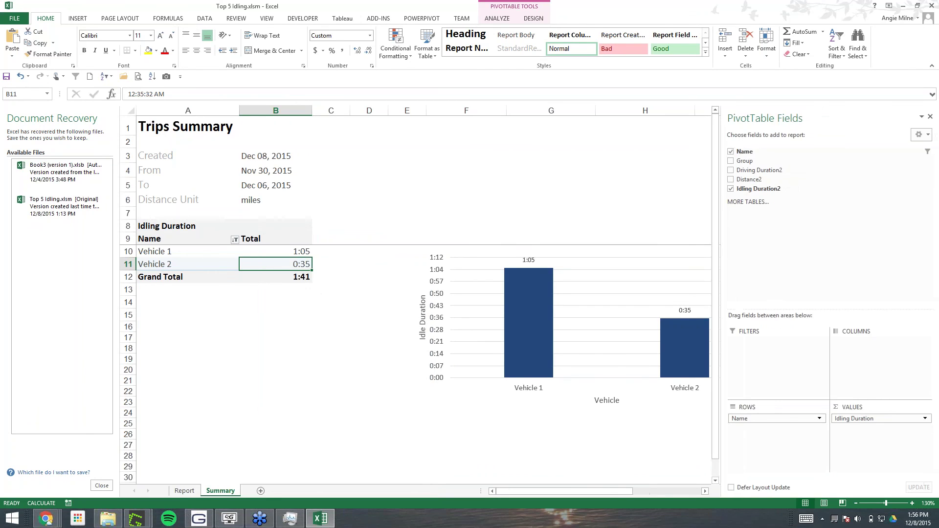
left_click(101, 486)
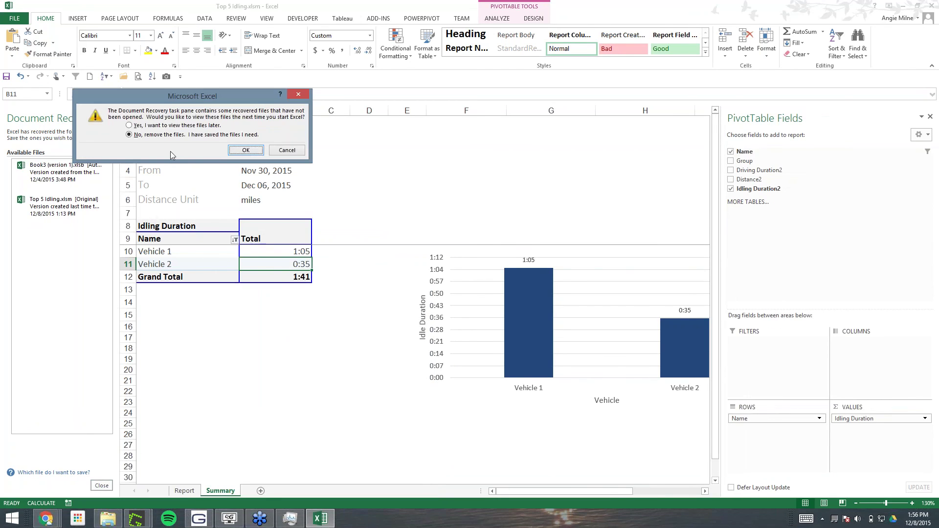
left_click(240, 148)
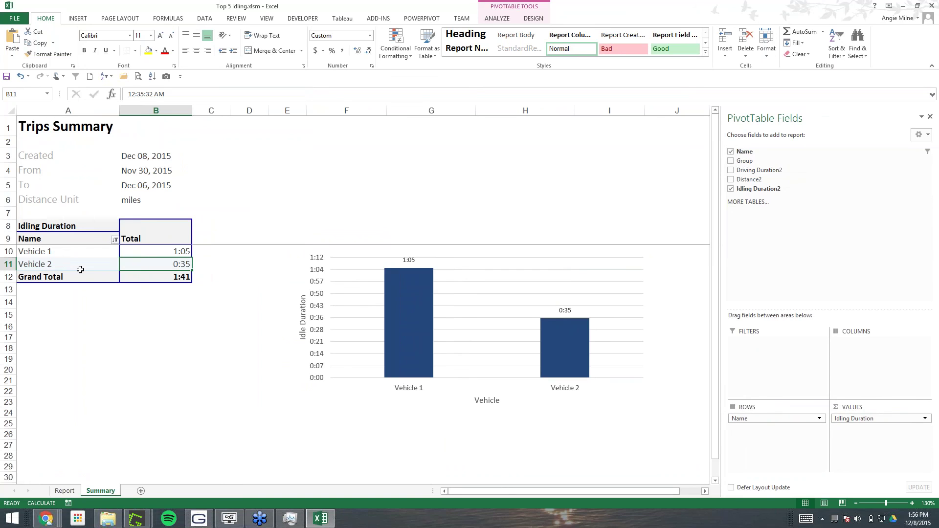
Add the Group field to the Idling Duration pivot table and place it in the Columns area.
left_click(731, 161)
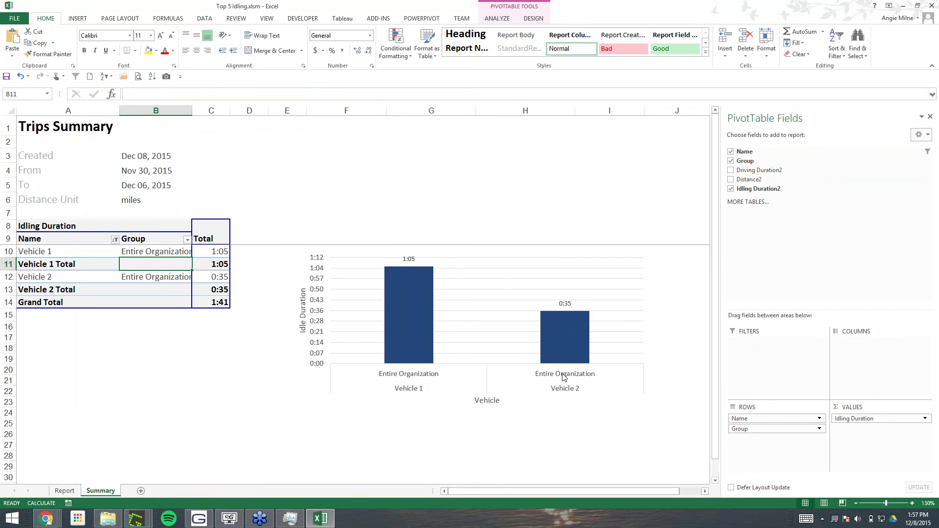
left_click_drag(745, 429, 863, 352)
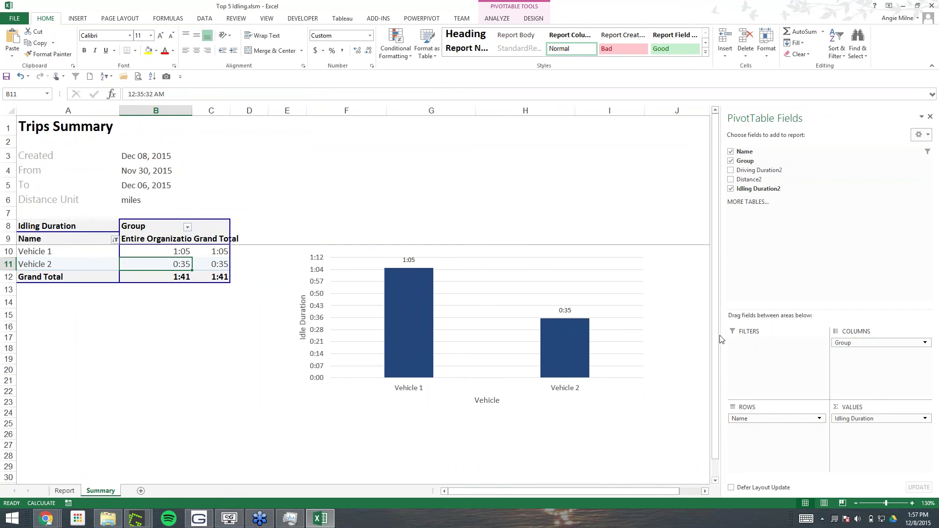
Show a legend on the idle duration pivot chart.
left_click(650, 291)
left_click(666, 255)
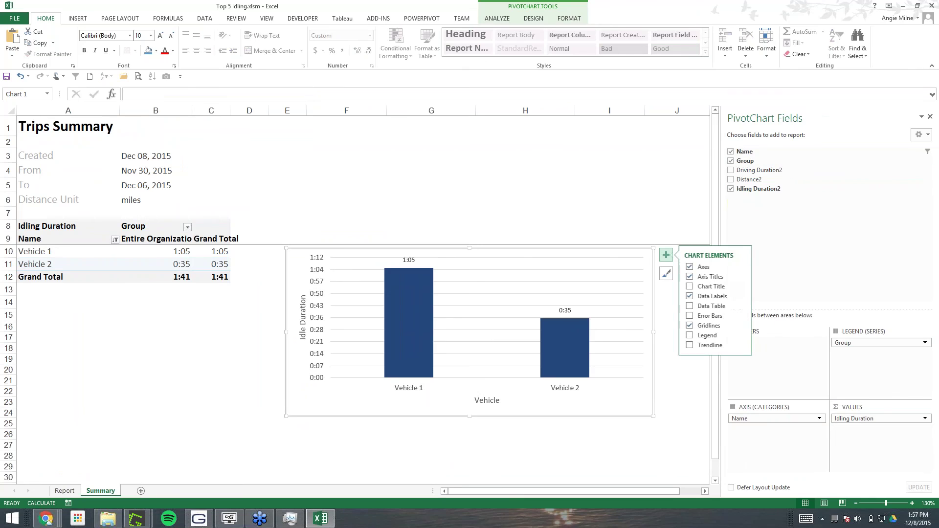
left_click(697, 335)
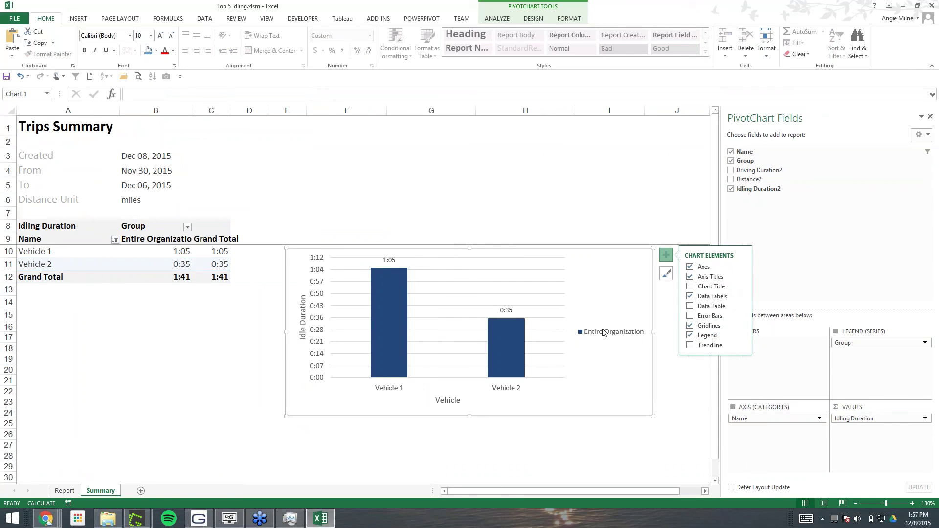
On the Report sheet, replace Vehicle 1's group with Group 1.
left_click(64, 490)
left_click(182, 265)
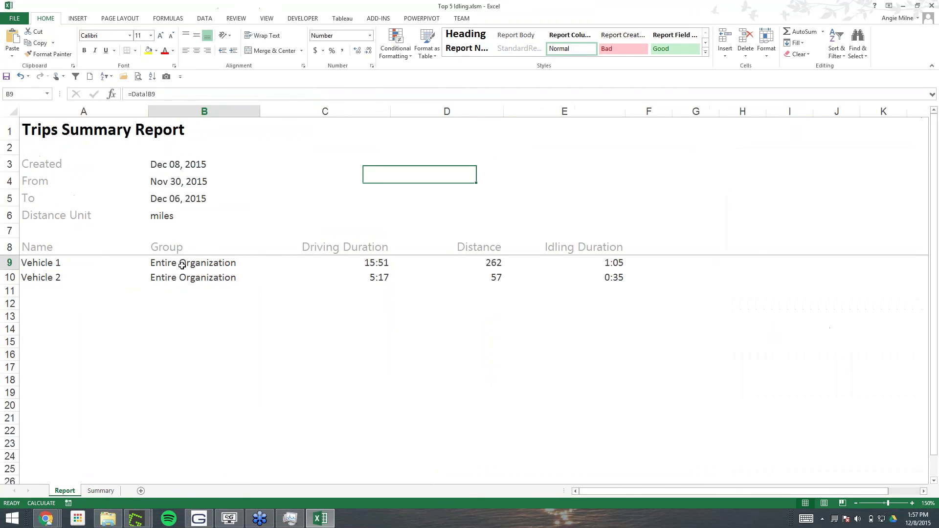
type("Group 1")
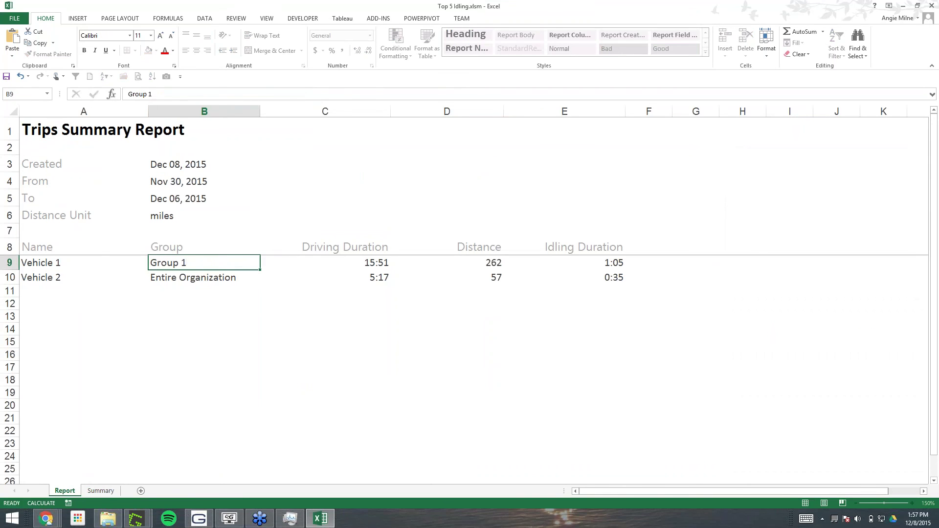
key("Return")
Refresh the Idling Duration pivot table on the Summary sheet and deselect it.
left_click(100, 490)
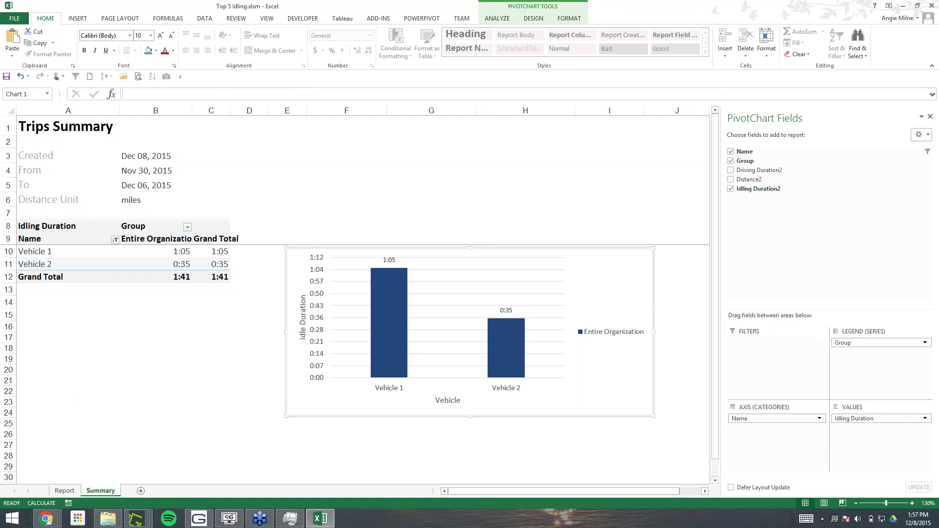
left_click(168, 256)
right_click(168, 255)
left_click(215, 300)
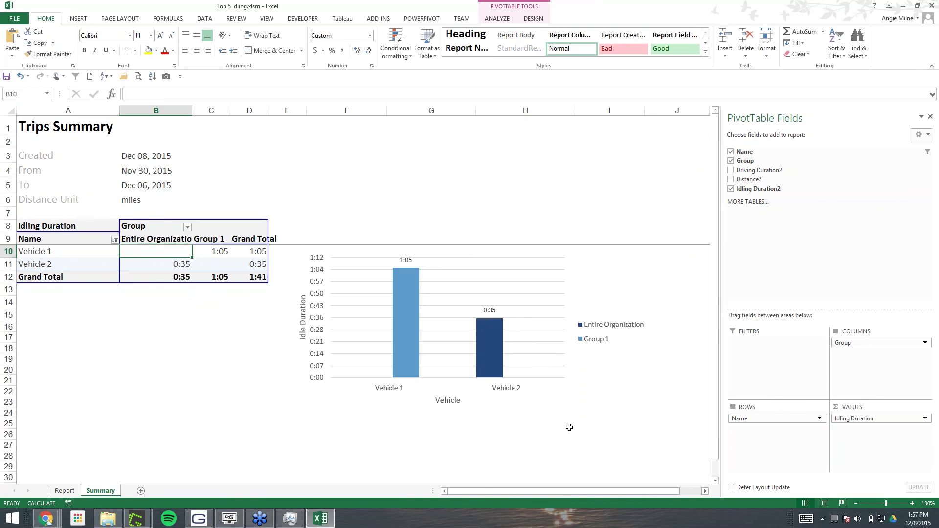
left_click(525, 155)
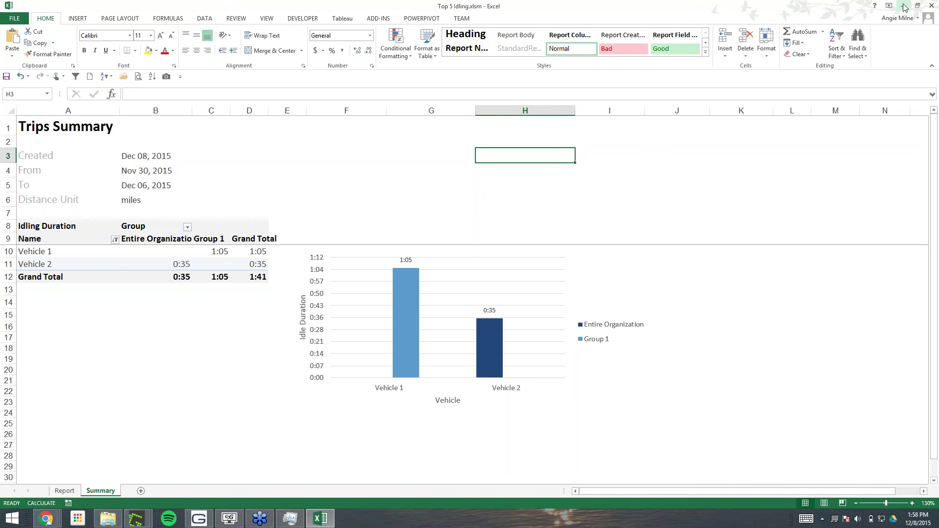
Unhide the Languages sheet in Top 5 Idling.xlsm.
right_click(102, 492)
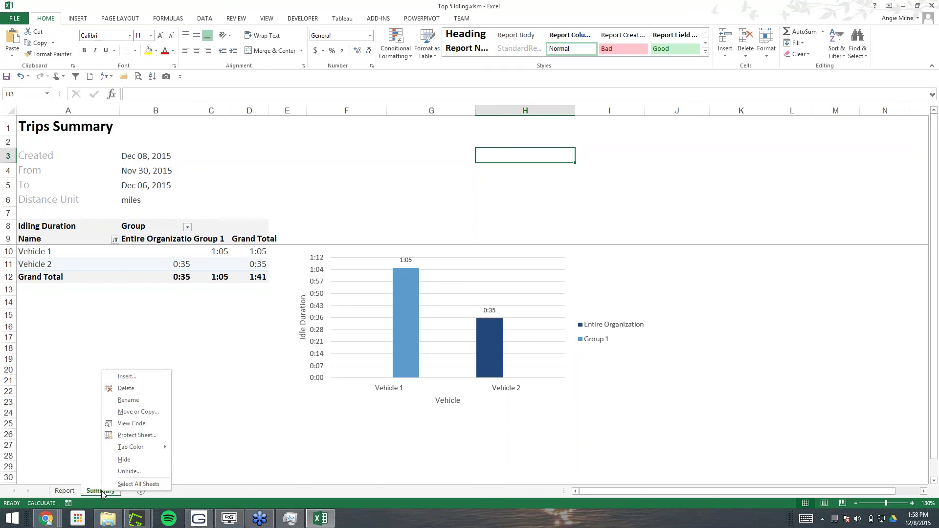
left_click(128, 471)
left_click(69, 445)
left_click(139, 498)
left_click(600, 207)
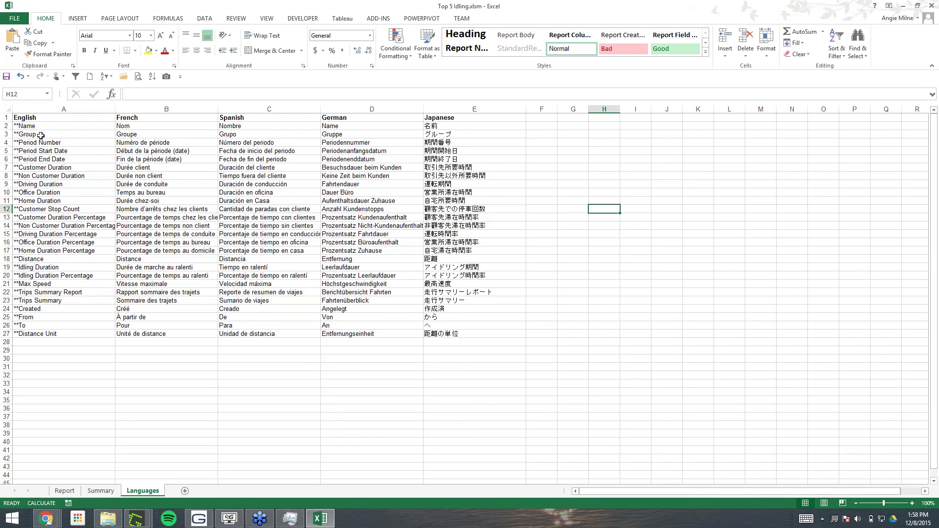
Switch to MyGeotab in Chrome and open the list of report views under Administration.
left_click(45, 519)
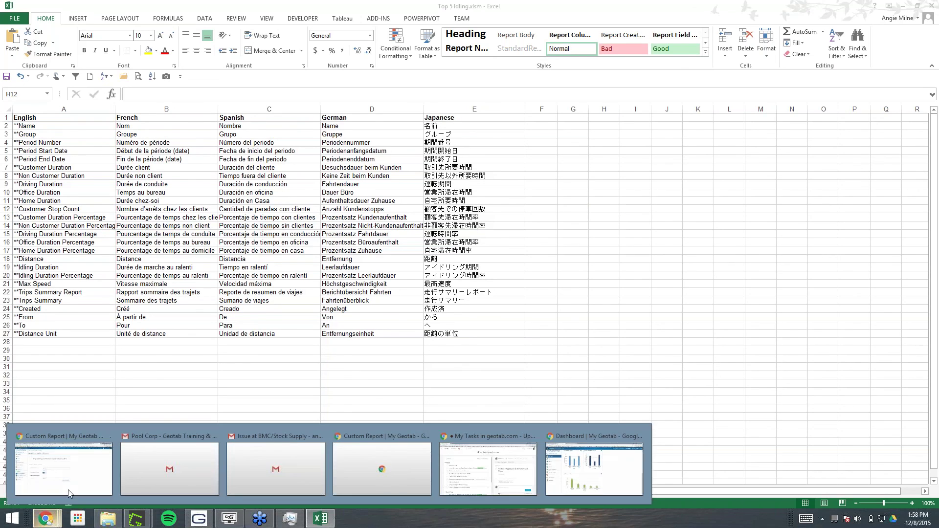
left_click(601, 472)
left_click(97, 336)
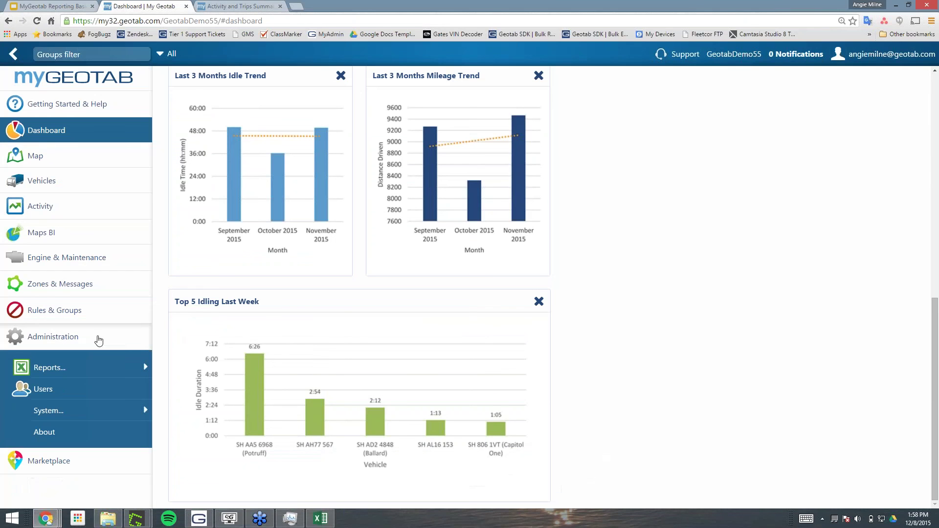
left_click(79, 371)
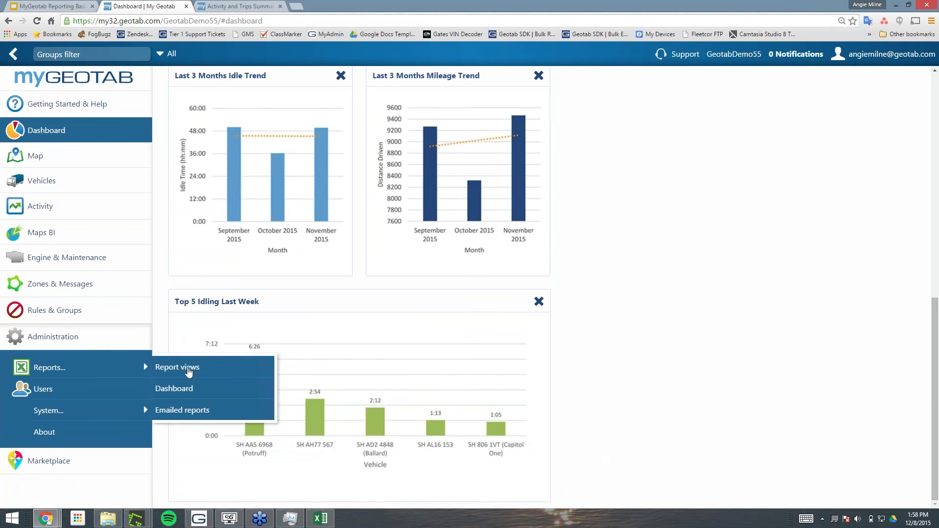
left_click(194, 370)
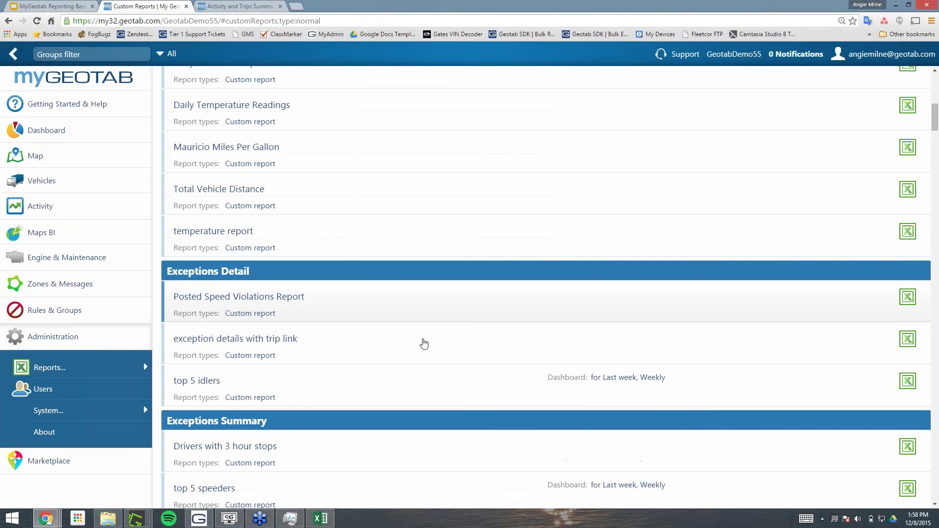
Find the built-in Advanced Congregation Report and open its template in Excel.
scroll(424, 345, "down", 5)
scroll(415, 368, "down", 13)
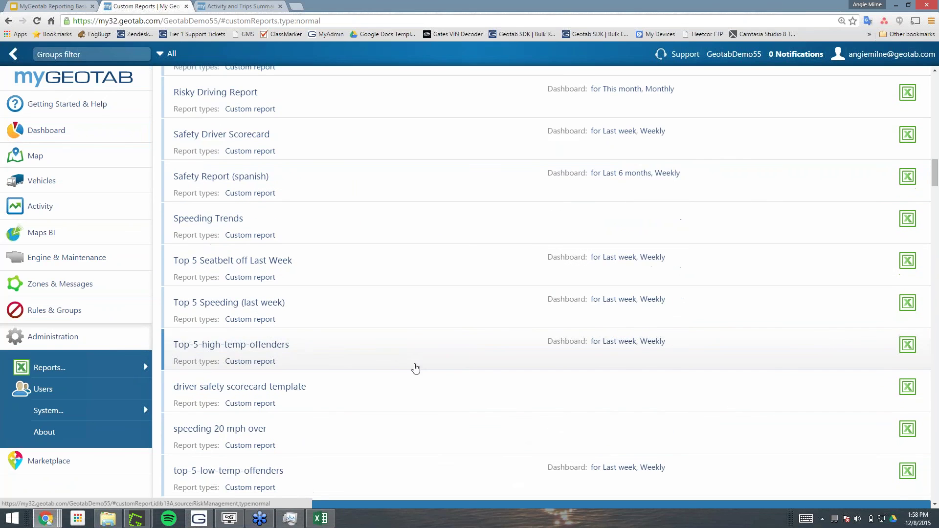
scroll(415, 369, "down", 14)
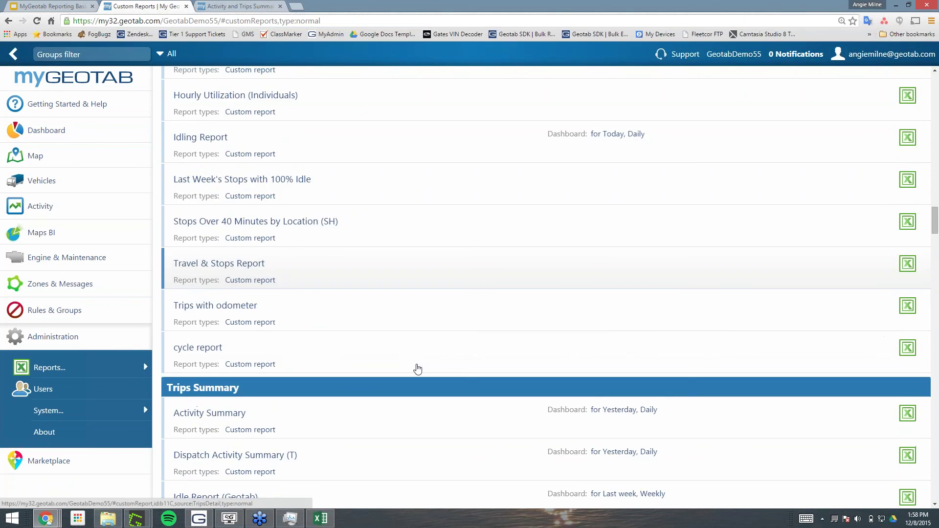
scroll(415, 368, "down", 8)
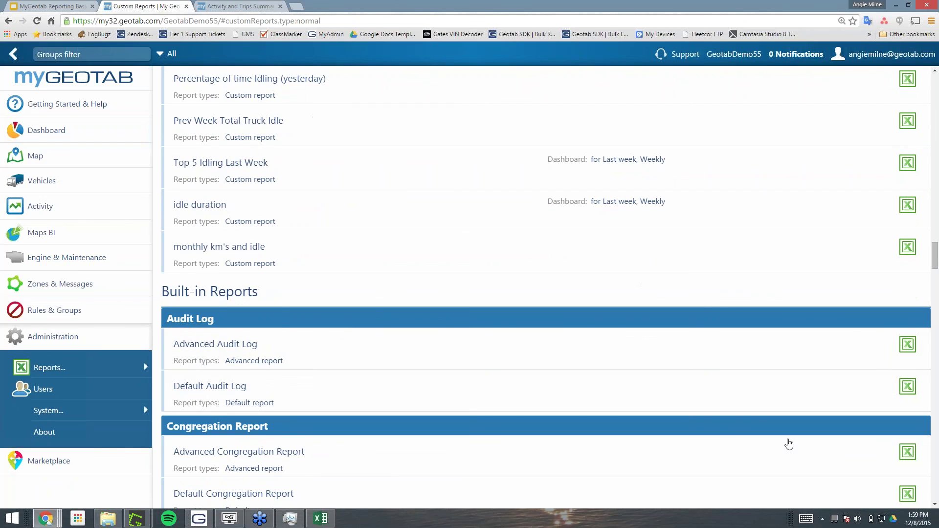
scroll(880, 452, "down", 1)
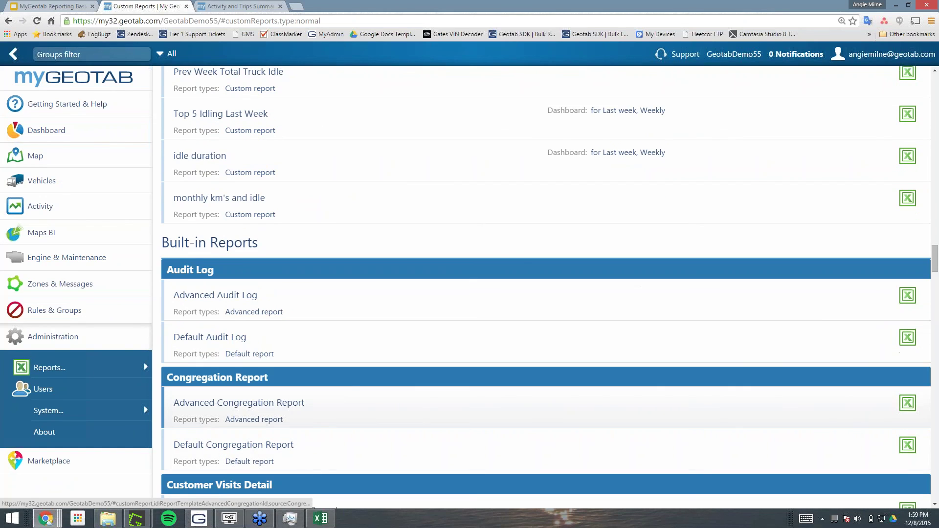
left_click(907, 403)
left_click(429, 262)
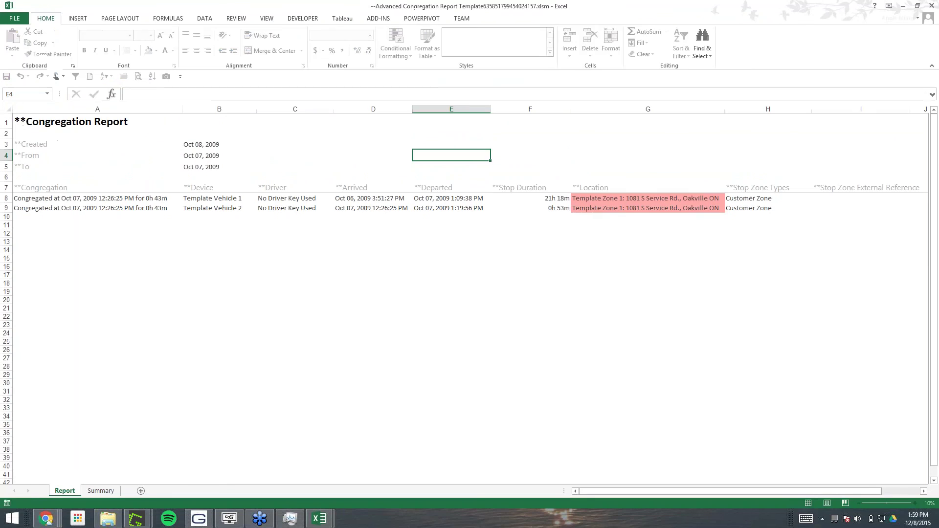
Unhide the Languages sheet in the Advanced Congregation Report template.
left_click(912, 503)
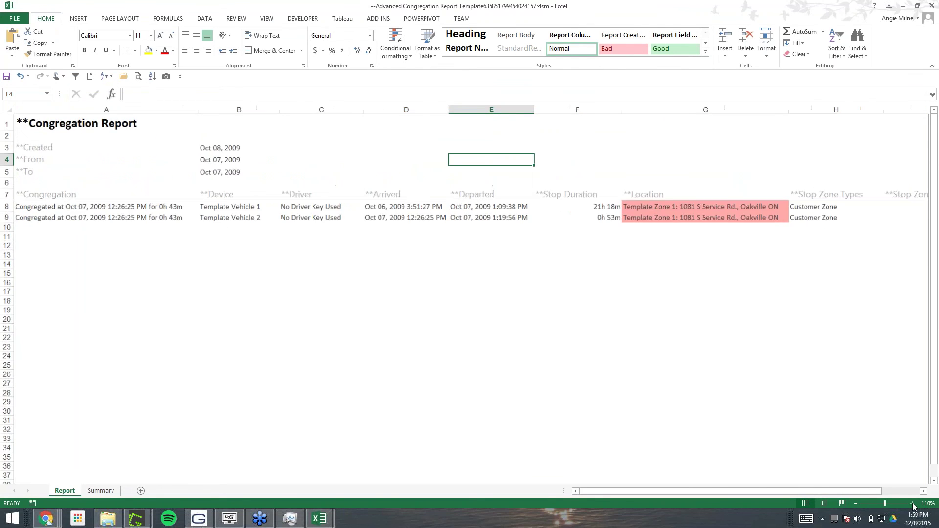
left_click(912, 503)
left_click(912, 503)
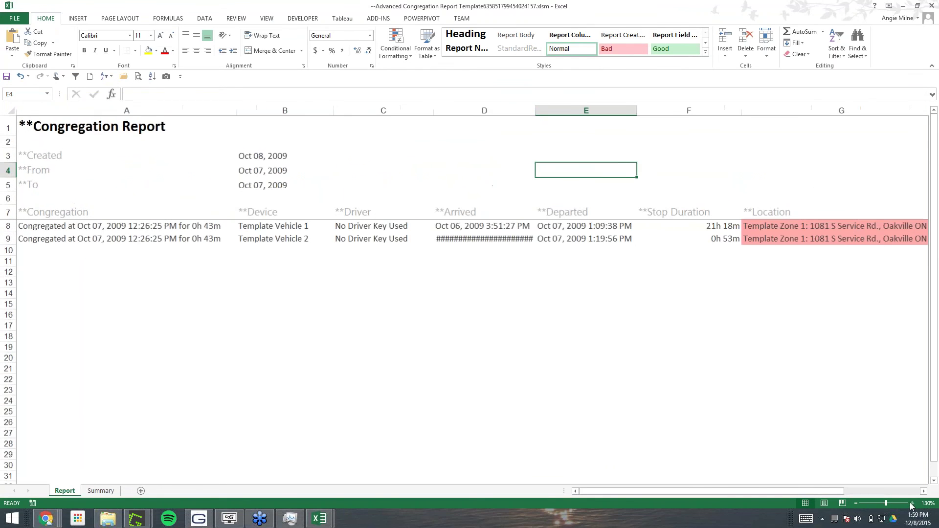
right_click(69, 492)
left_click(90, 478)
left_click(42, 445)
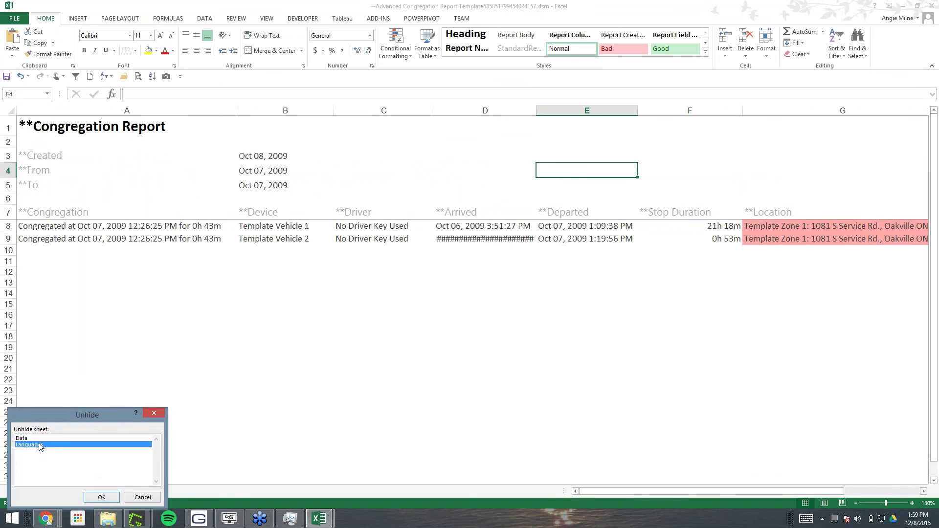
left_click(100, 498)
Examine the translations of the Congregation label from English to Japanese, and return to the Report sheet.
left_click(40, 126)
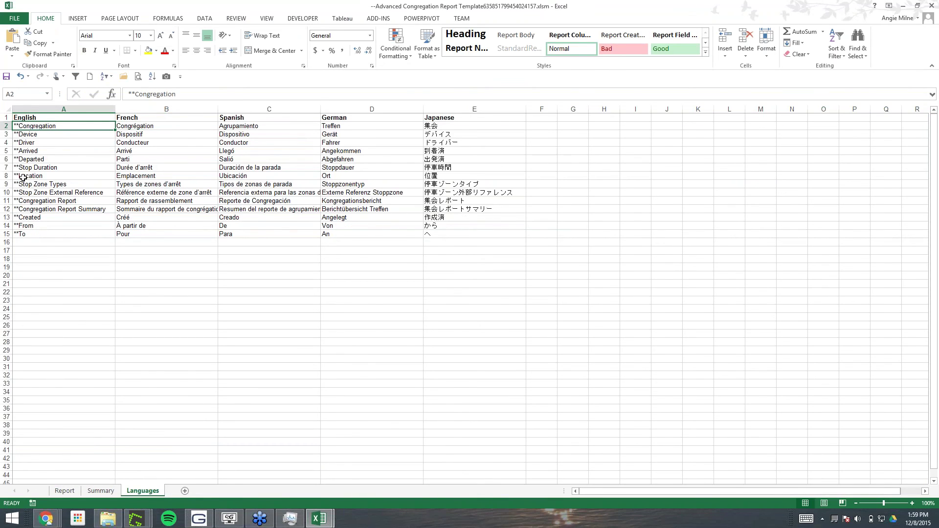
key("Right")
key("Right")
key("Right")
key("Right")
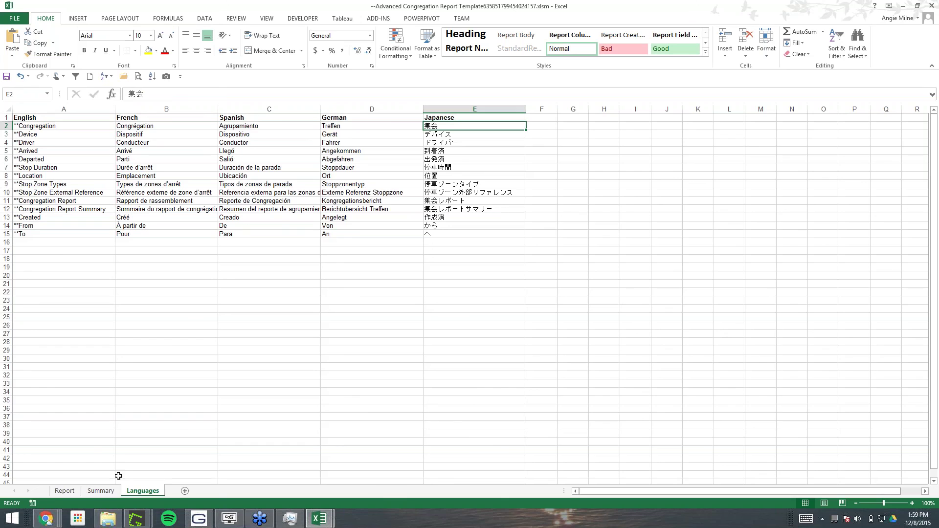
left_click(70, 493)
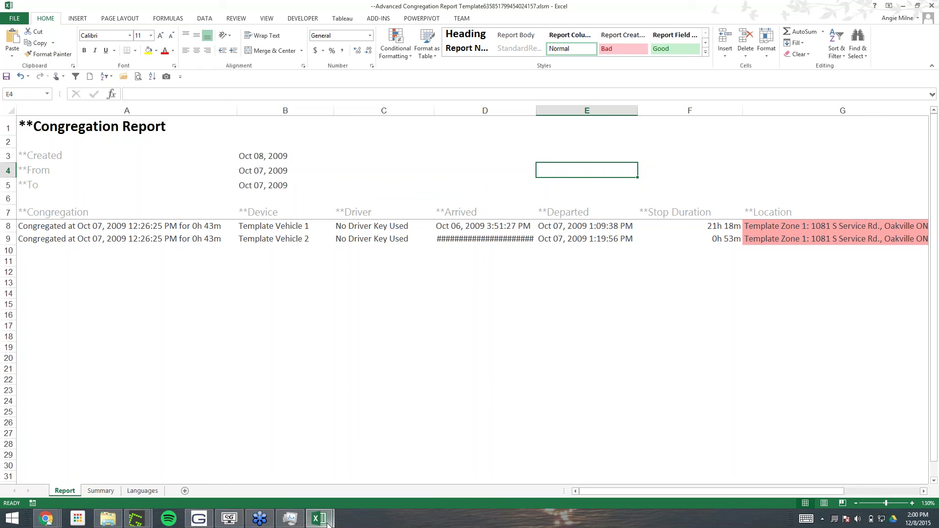
Switch to Top 5 Idling.xlsm and prefix the Report sheet's Group and Driving Duration headers with **.
mouse_move(324, 523)
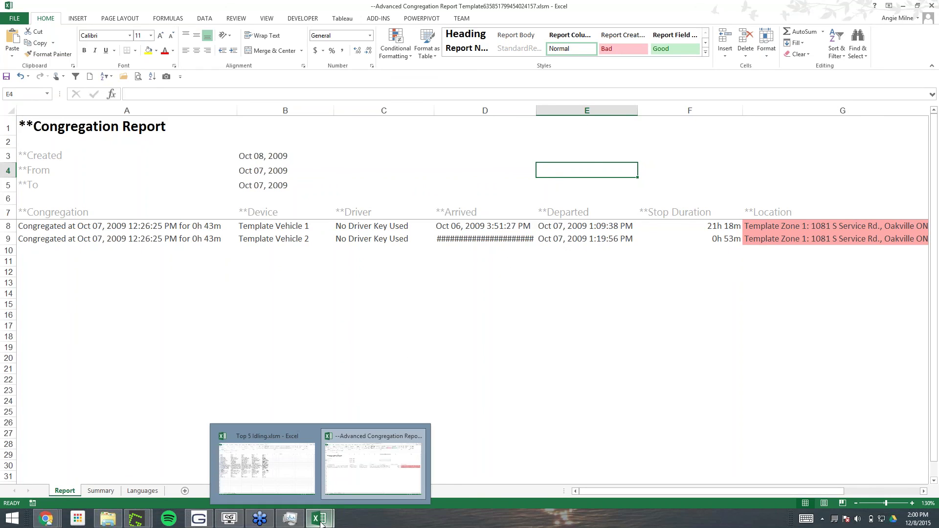
left_click(279, 481)
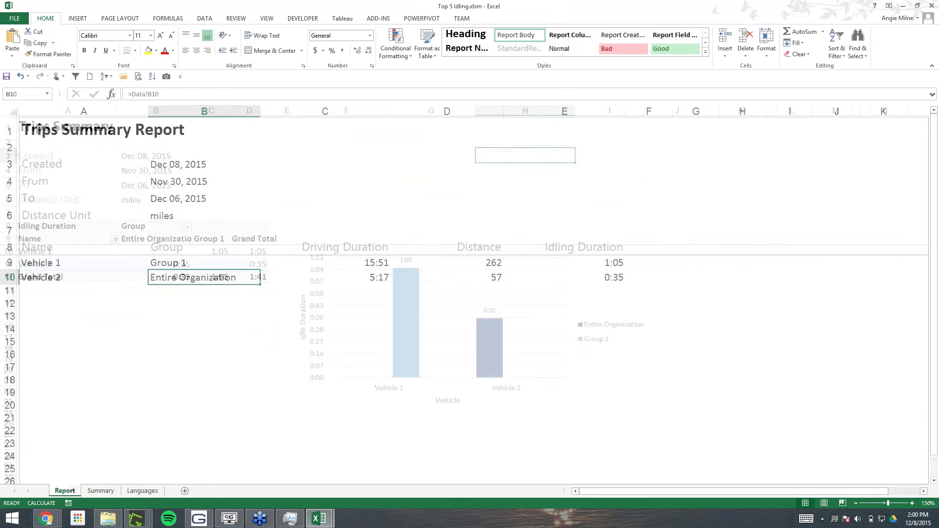
left_click(34, 250)
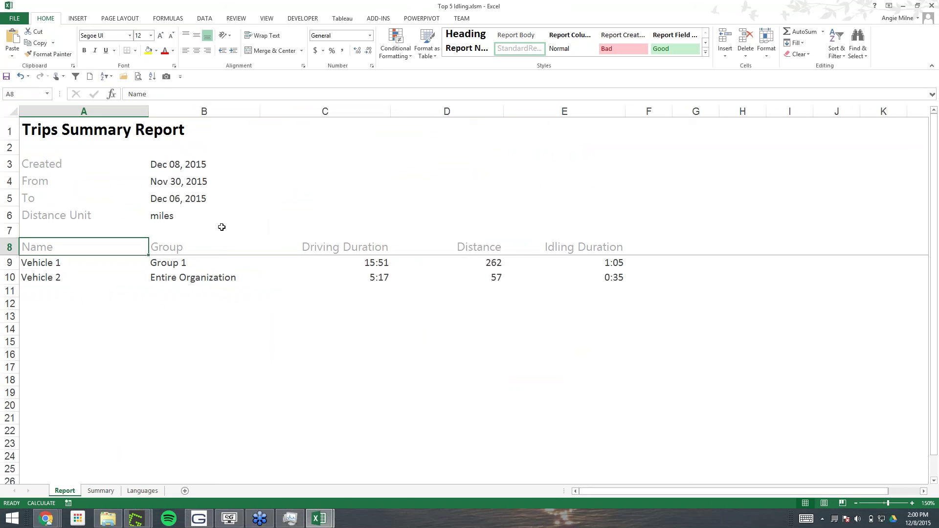
double_click(152, 246)
type("**")
key("Return")
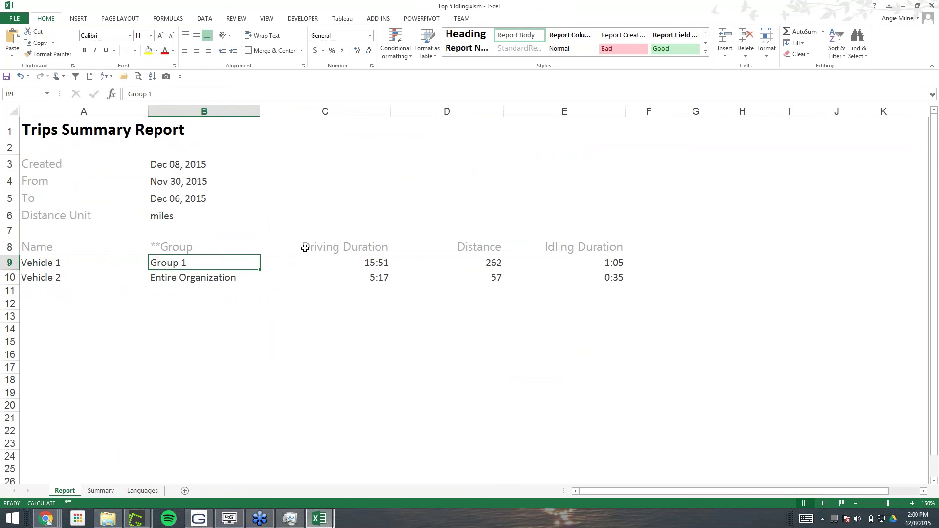
double_click(301, 247)
type("**")
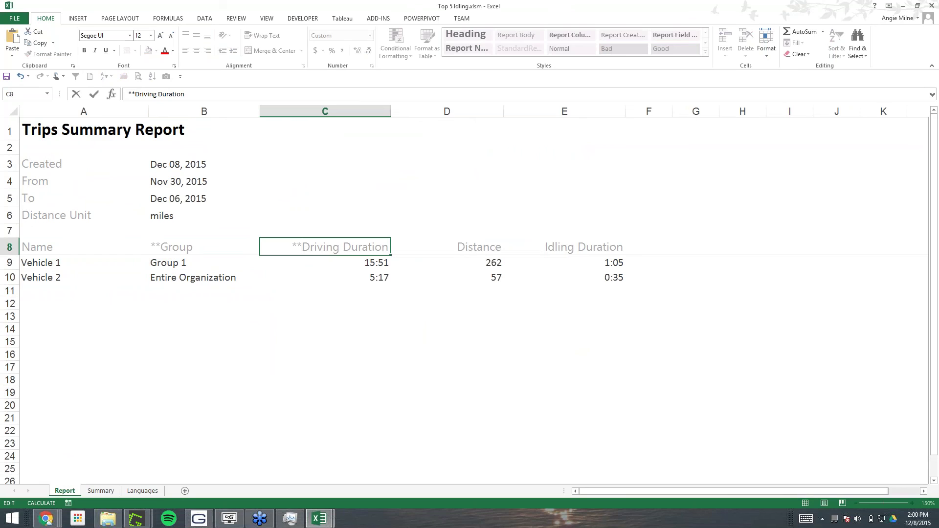
key("Return")
Select the Created through Distance Unit labels and the report title to point them out, and clear the selection.
left_click_drag(27, 164, 30, 215)
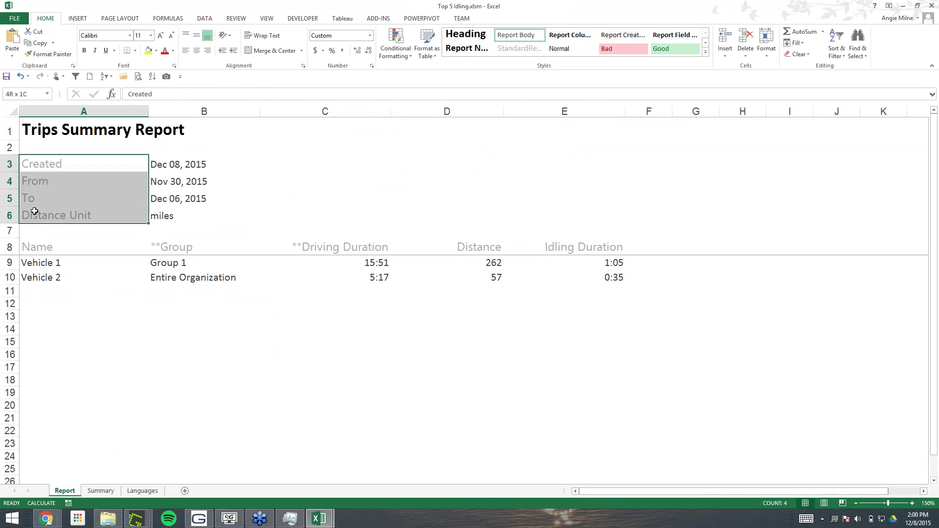
left_click(98, 131)
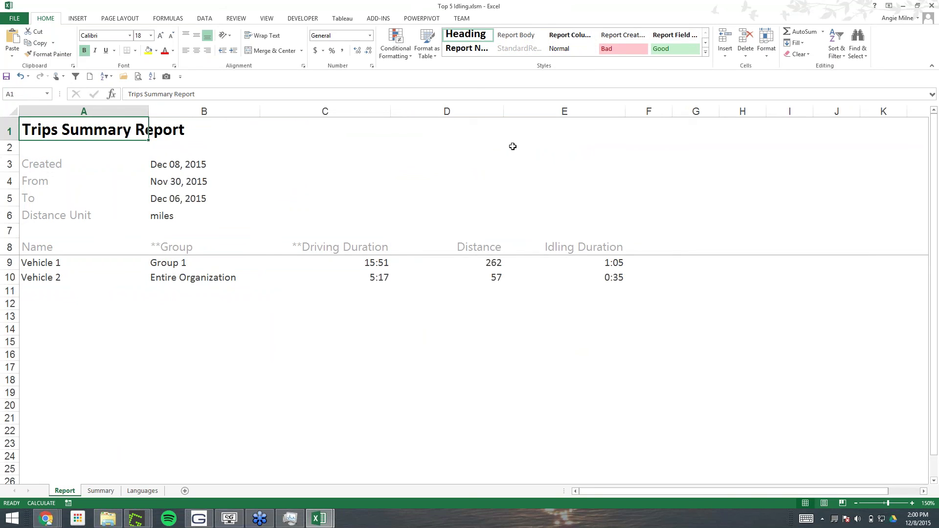
left_click(518, 171)
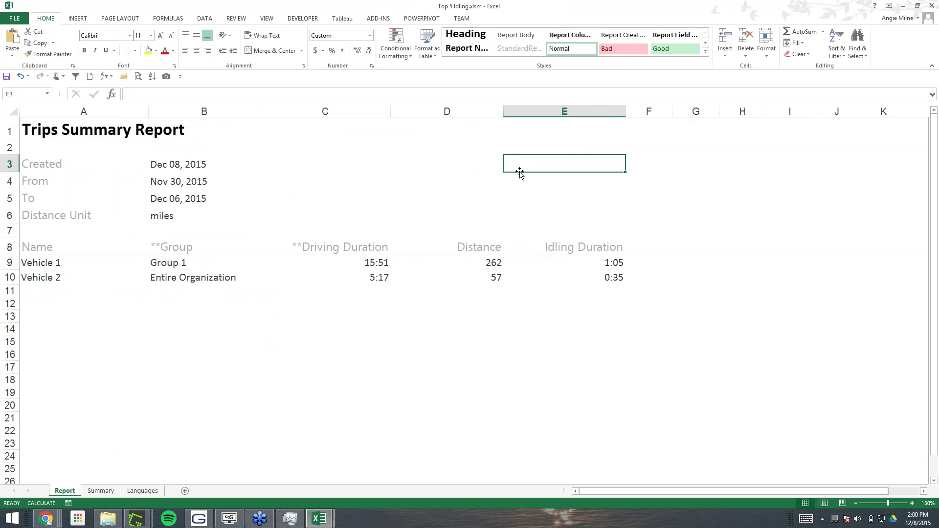
Minimize Top 5 Idling.xlsm and switch to the MyGeotab Reporting Basics presentation in Chrome.
left_click(902, 10)
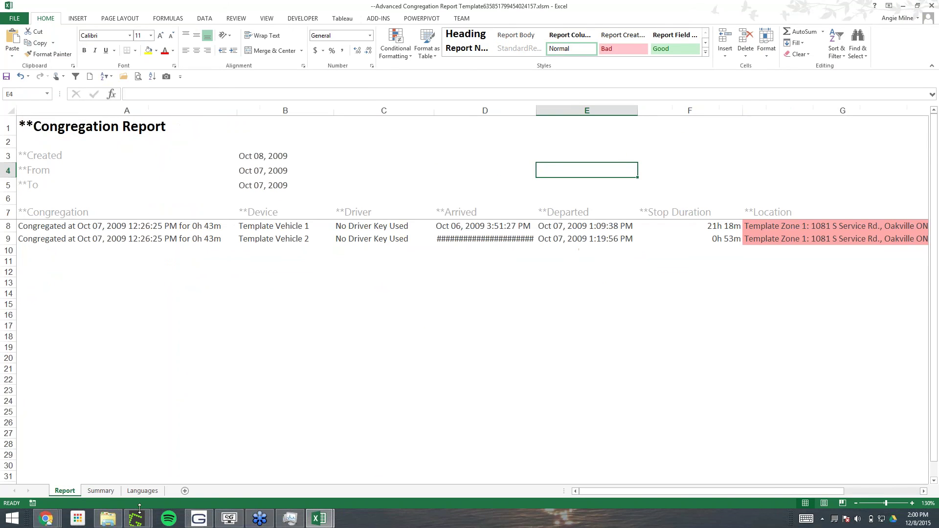
mouse_move(45, 522)
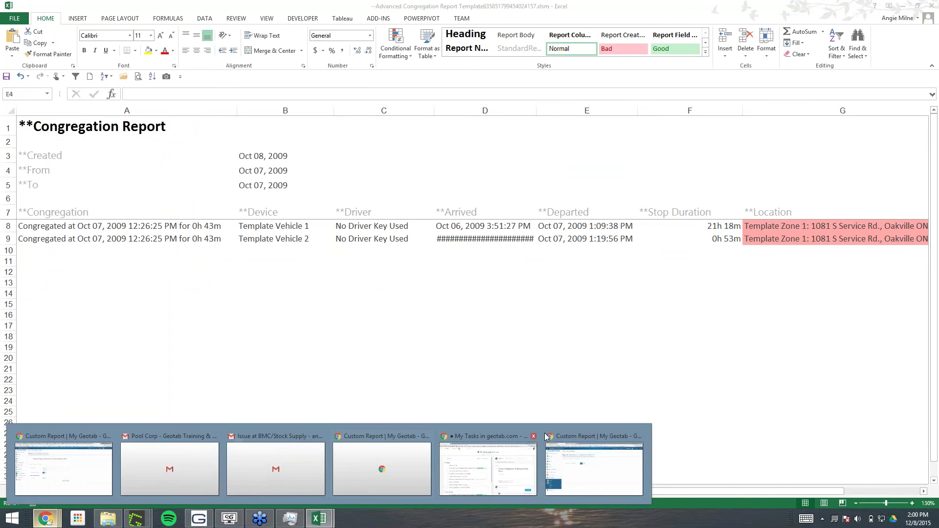
left_click(597, 470)
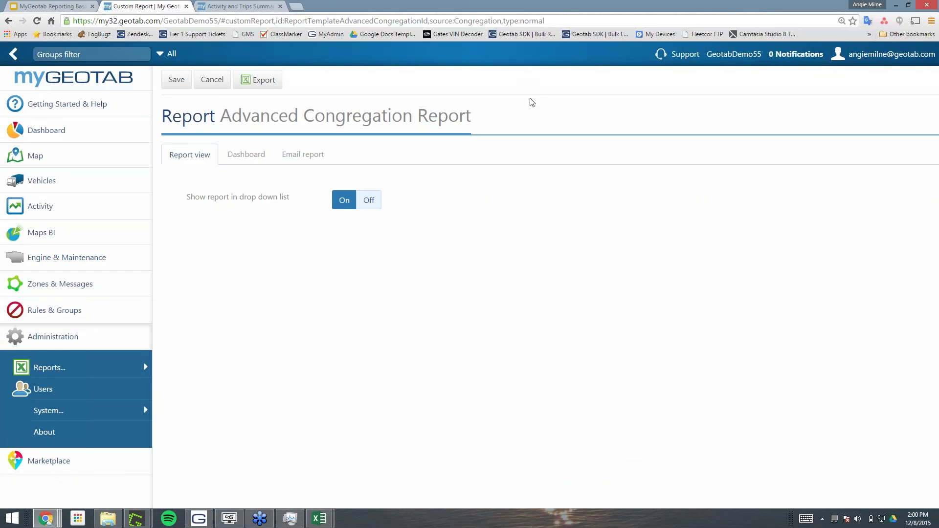
left_click(57, 7)
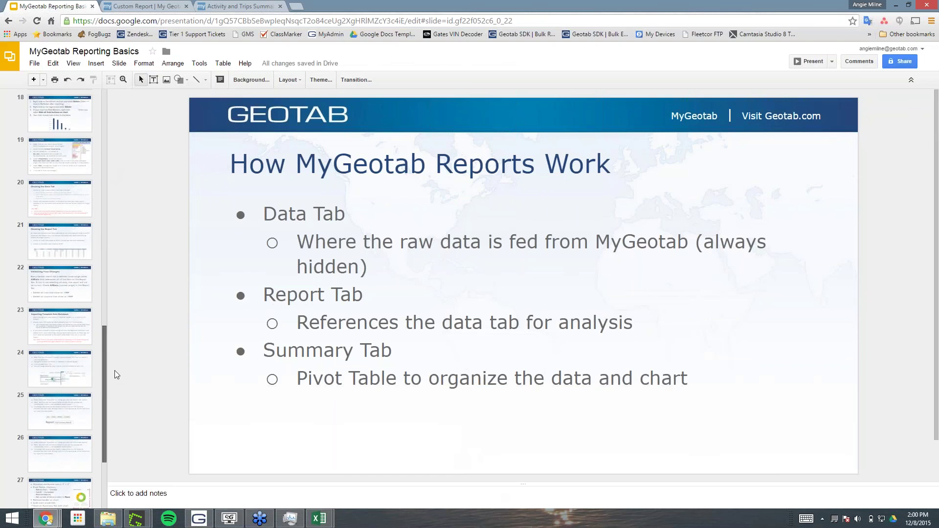
Start the slideshow from the Custom Reports Marketplace slide and go back to the slide before it.
scroll(112, 401, "down", 1)
left_click(70, 408)
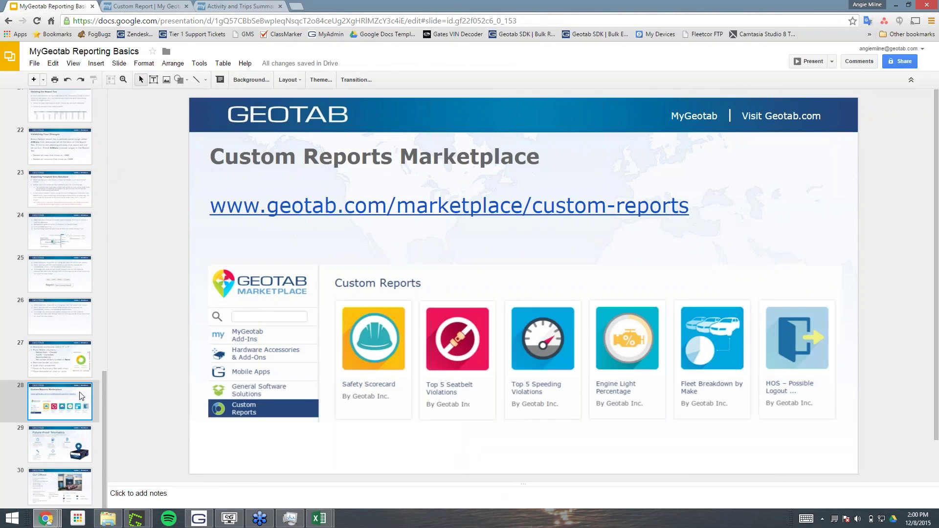
left_click(803, 62)
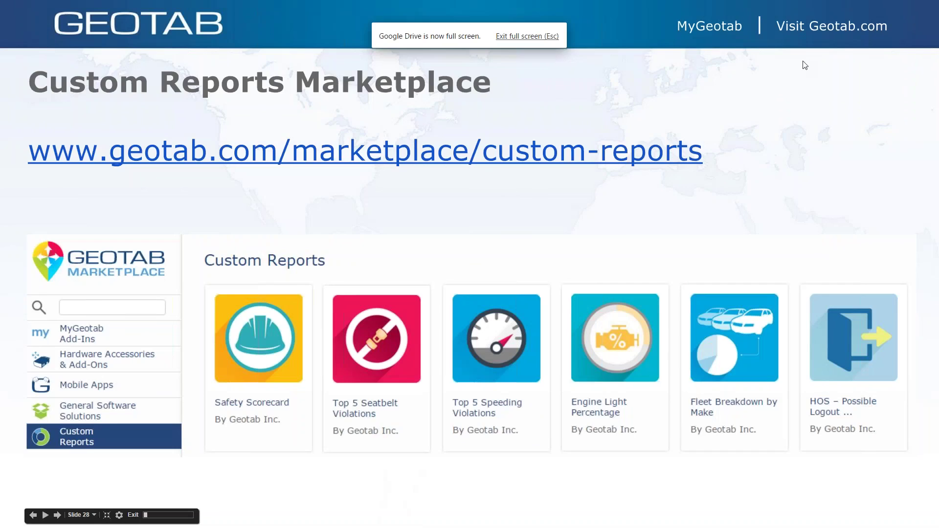
key("Left")
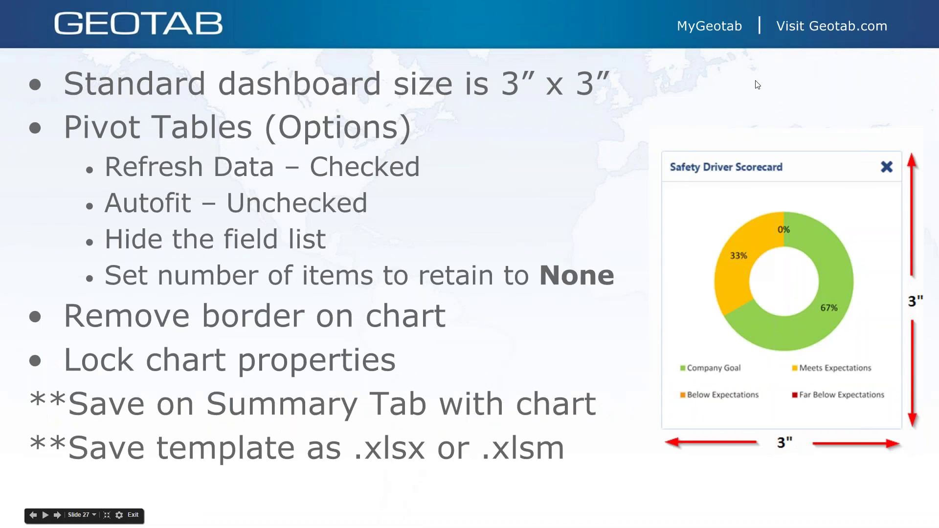